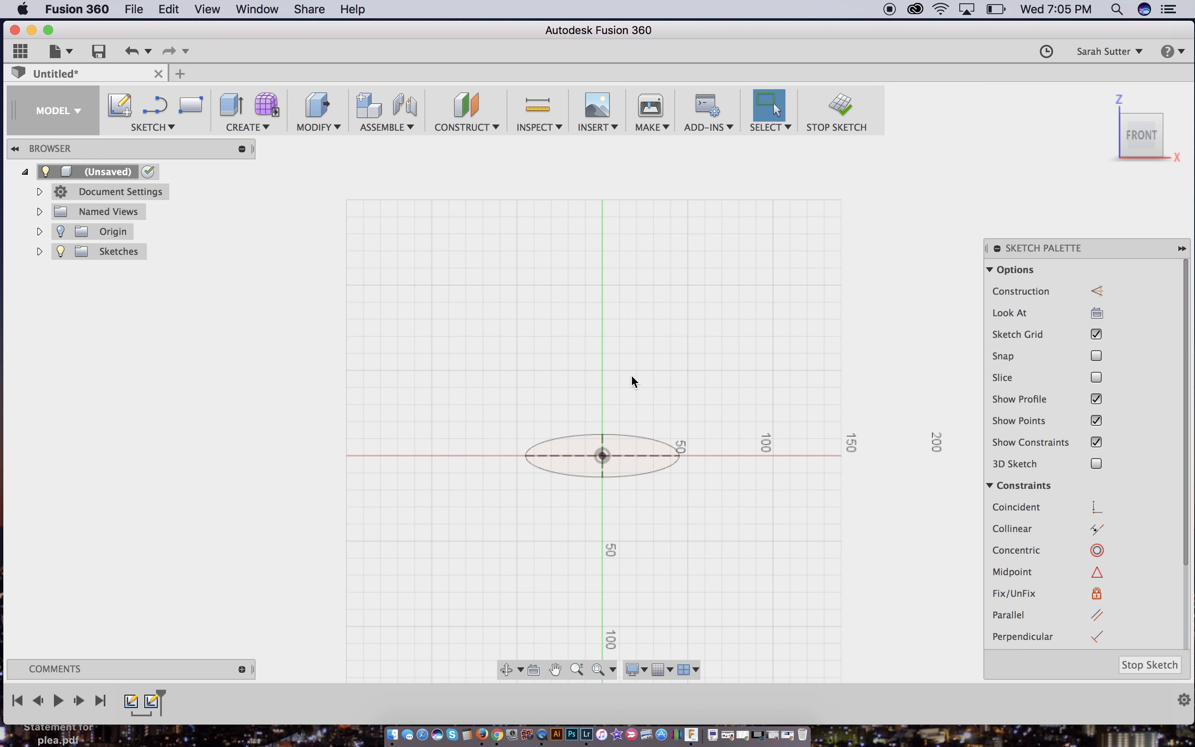
Draw a rectangle about 139 mm wide and 51 mm high above the ellipse on the front plane, and finish the sketch.
click(191, 107)
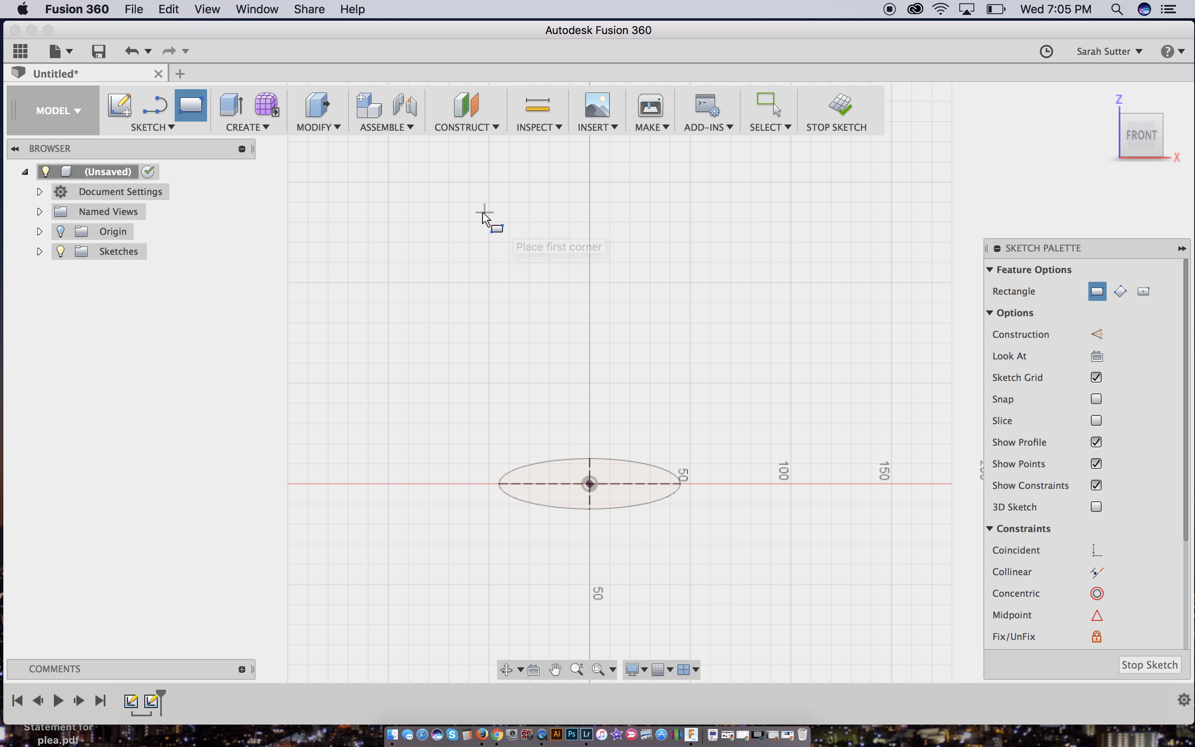
click(451, 163)
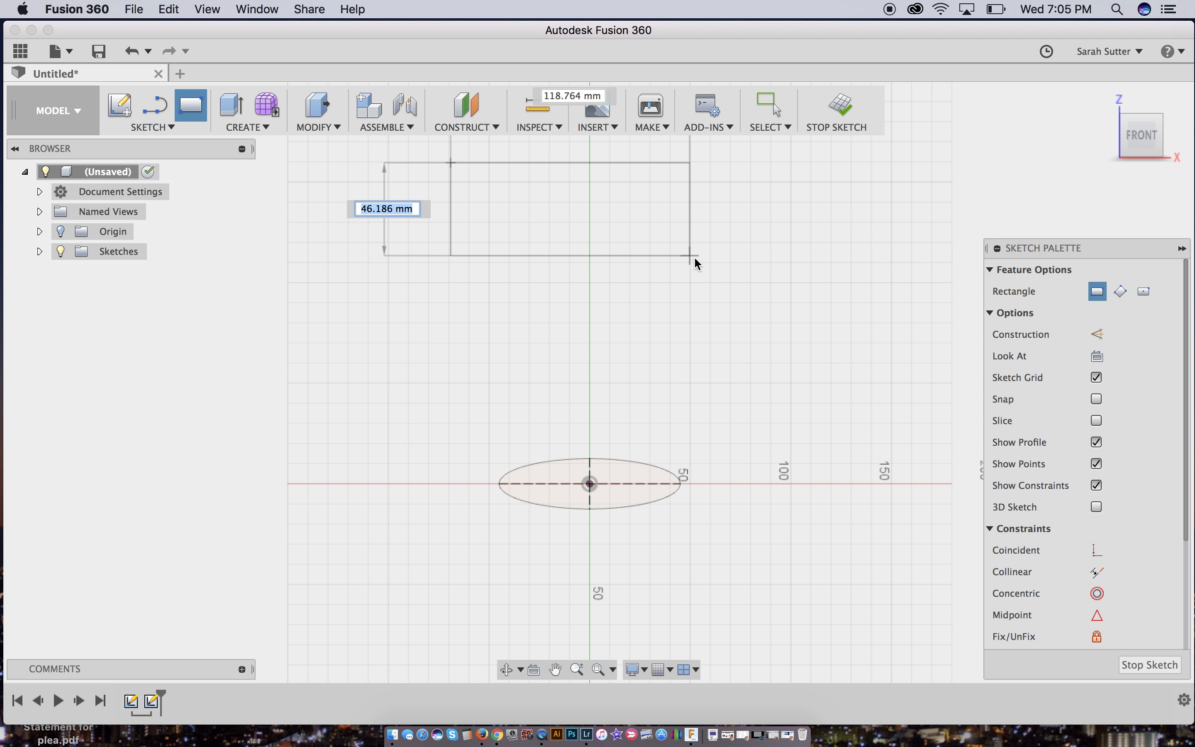
click(732, 265)
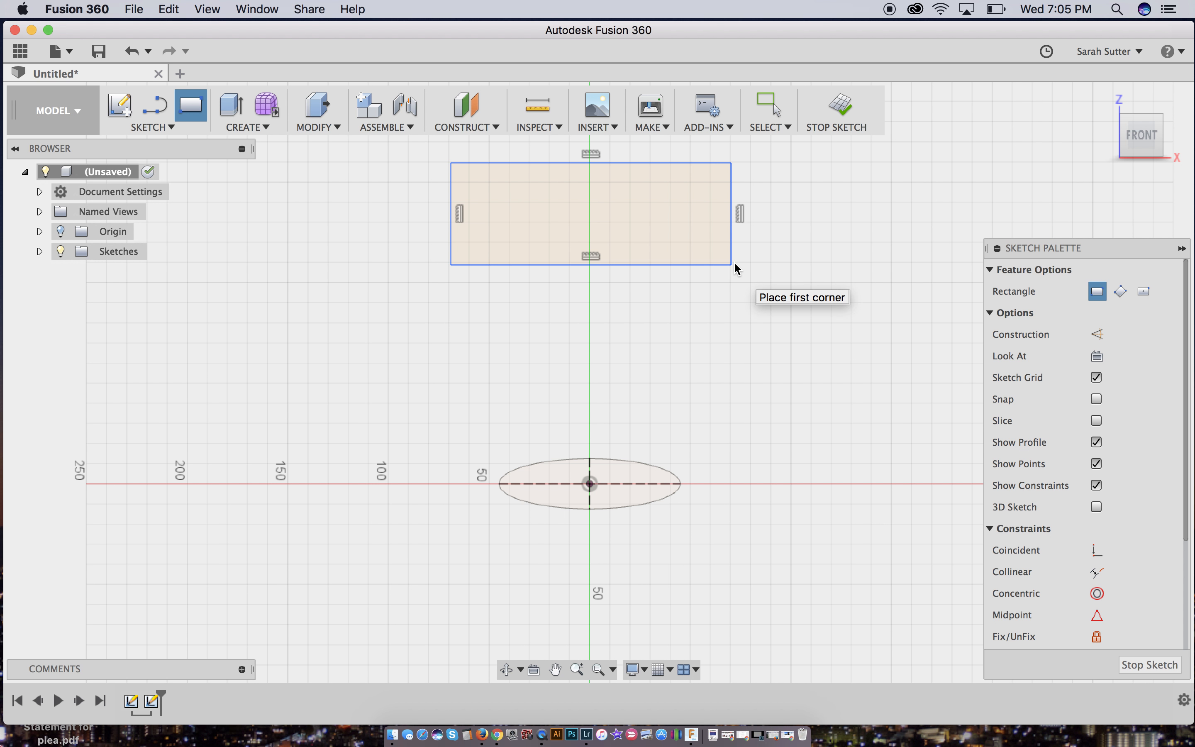
click(836, 108)
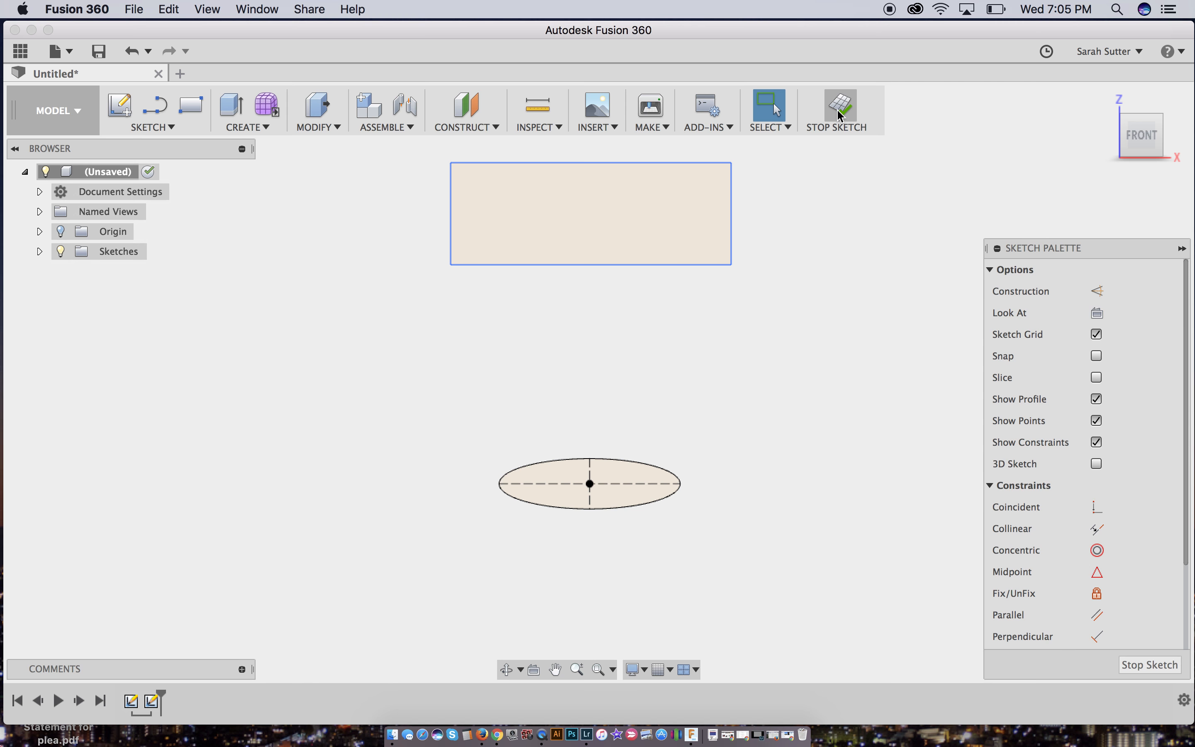
Sketch a seven-point spline on the vertical YZ plane from the ellipse's centre, curving outward and ending midway up the rectangle.
mouse_move(1158, 117)
mouse_down()
mouse_move(1143, 133)
mouse_move(1131, 125)
mouse_move(1138, 135)
mouse_move(1160, 123)
mouse_up()
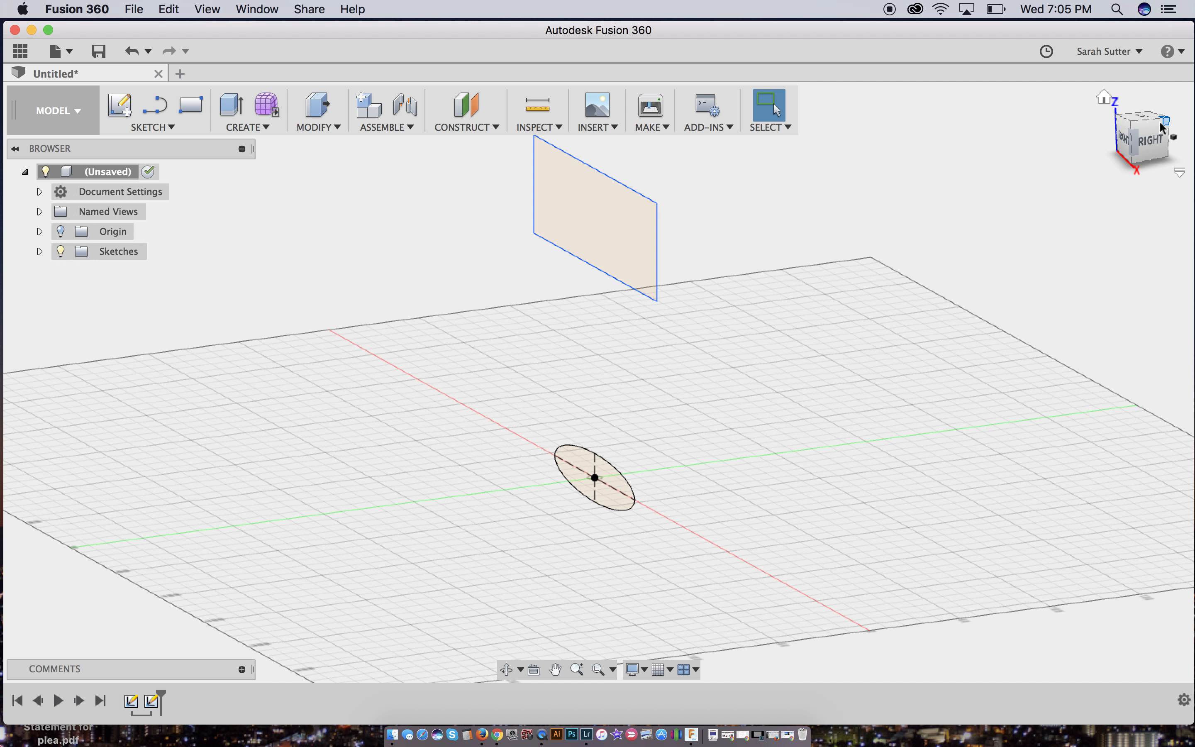
mouse_move(1167, 124)
mouse_down()
mouse_move(1110, 113)
mouse_move(1145, 116)
mouse_move(1144, 101)
mouse_move(1148, 112)
mouse_up()
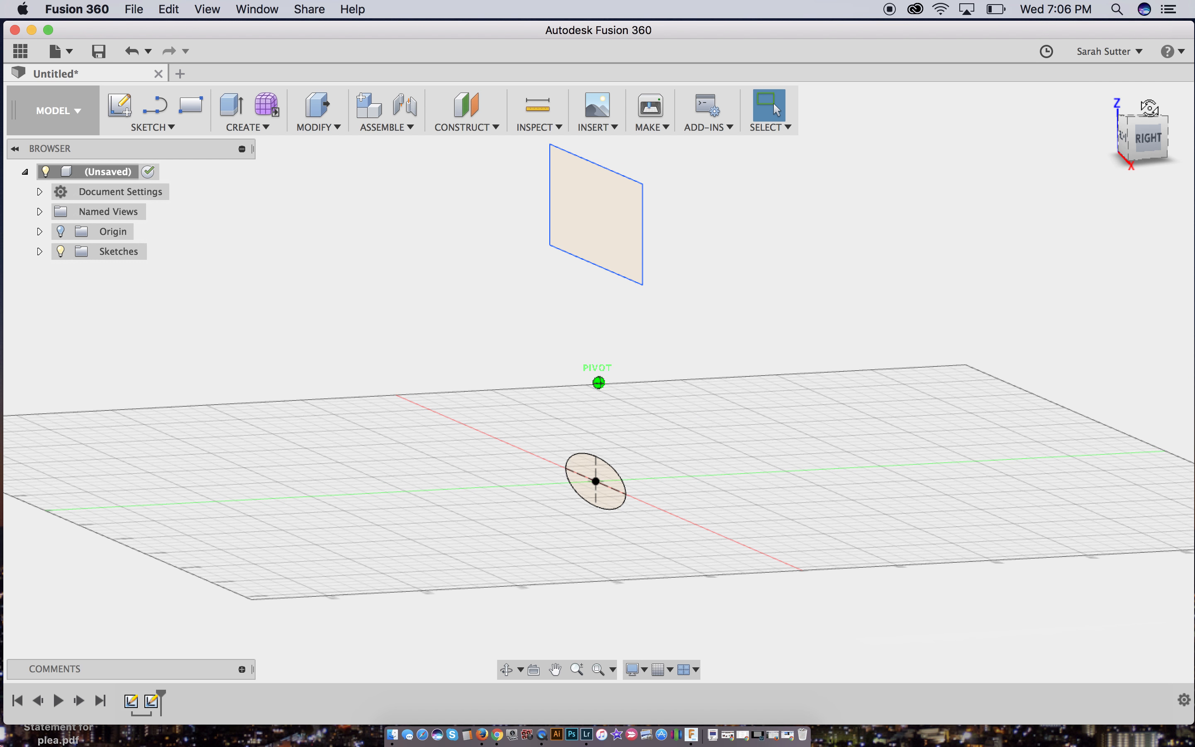
click(166, 128)
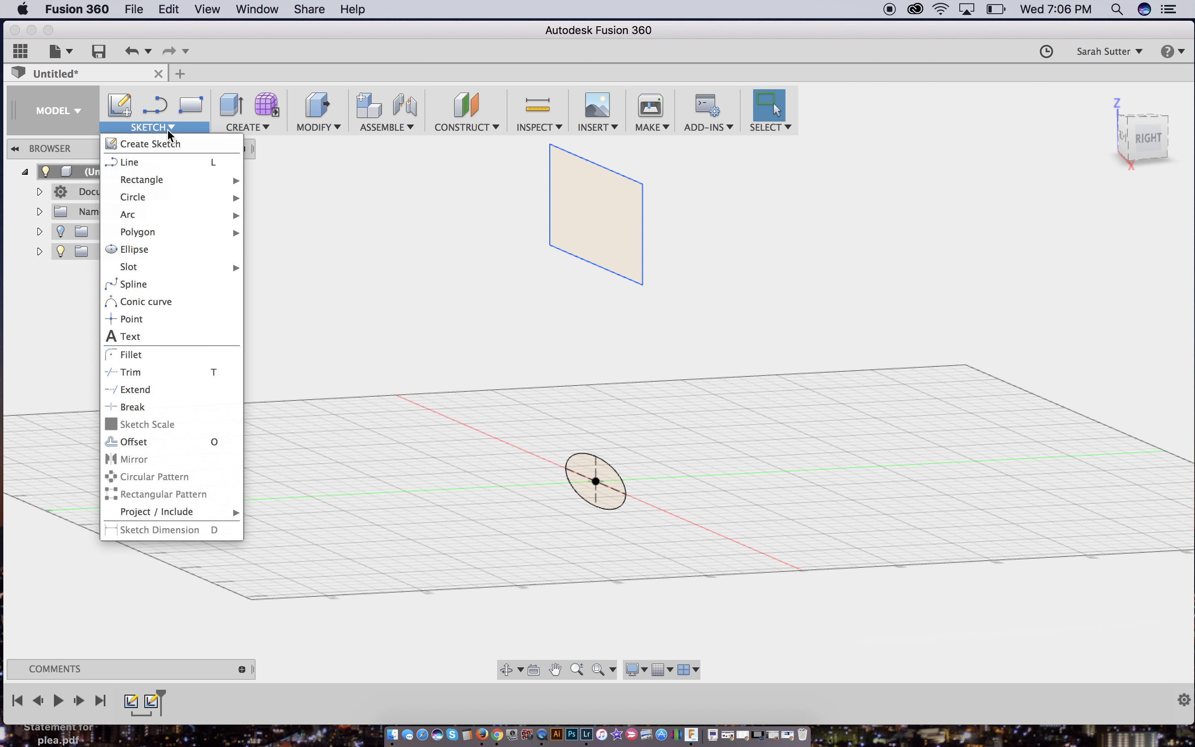
click(133, 285)
click(661, 427)
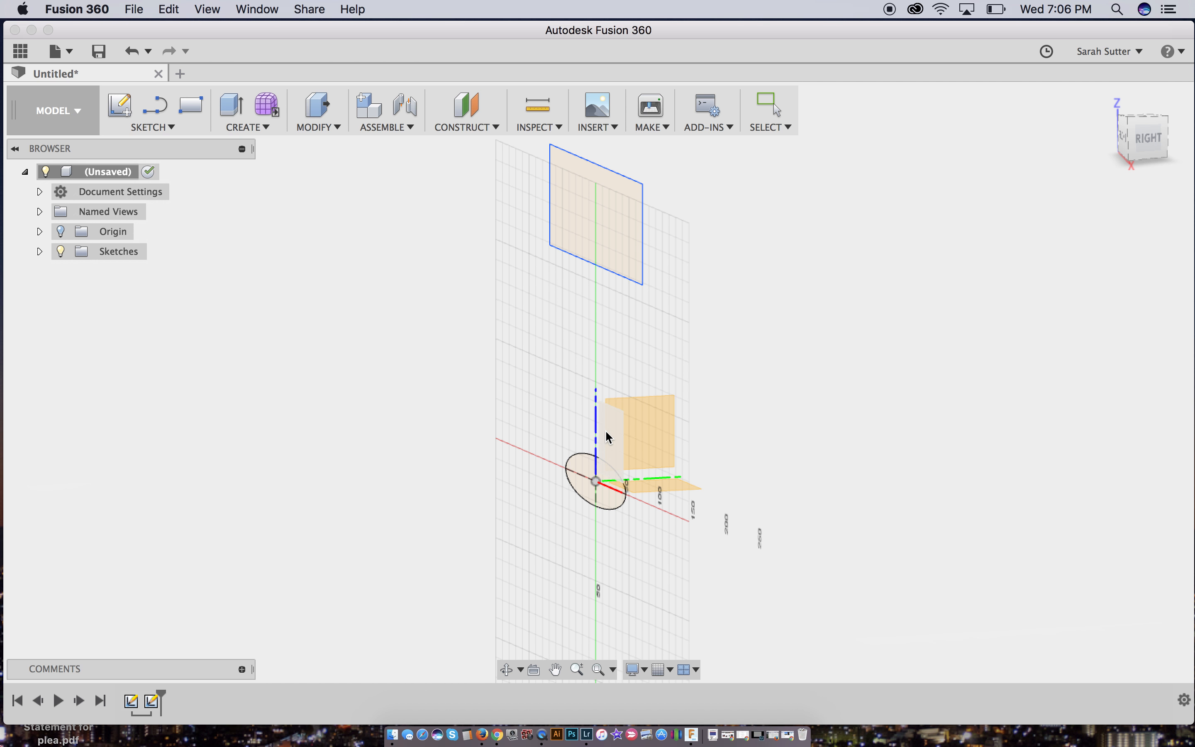
click(656, 430)
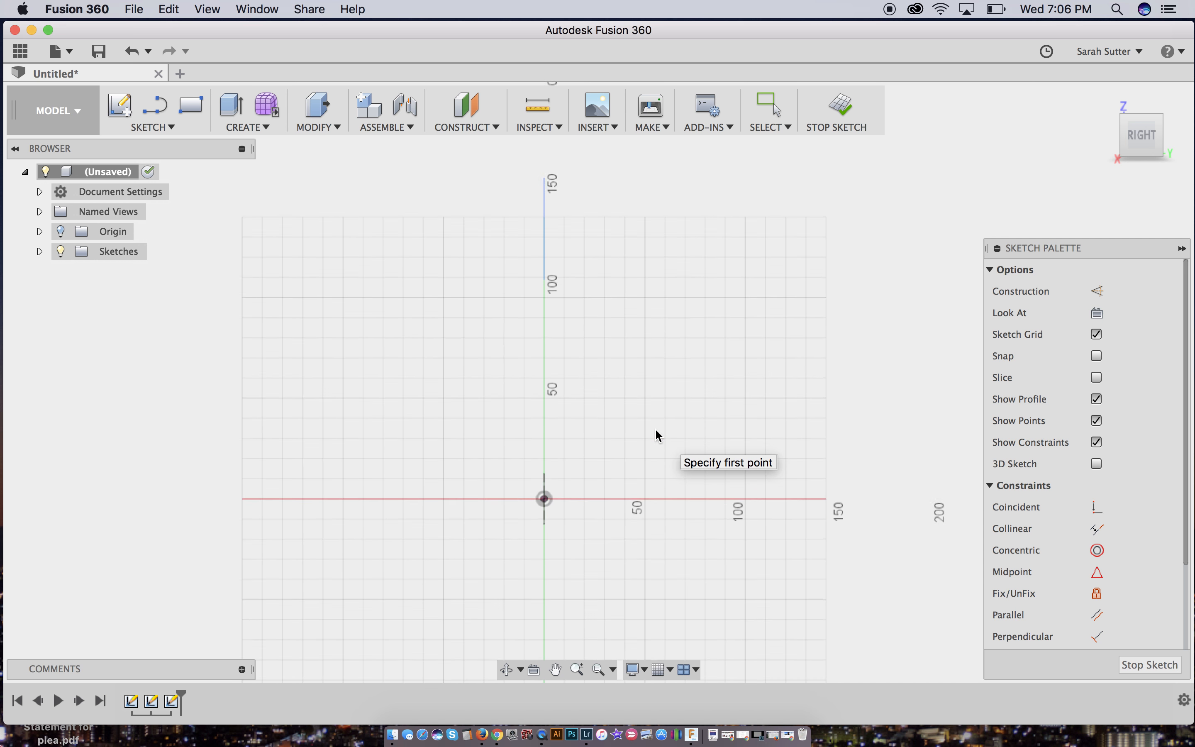
click(550, 540)
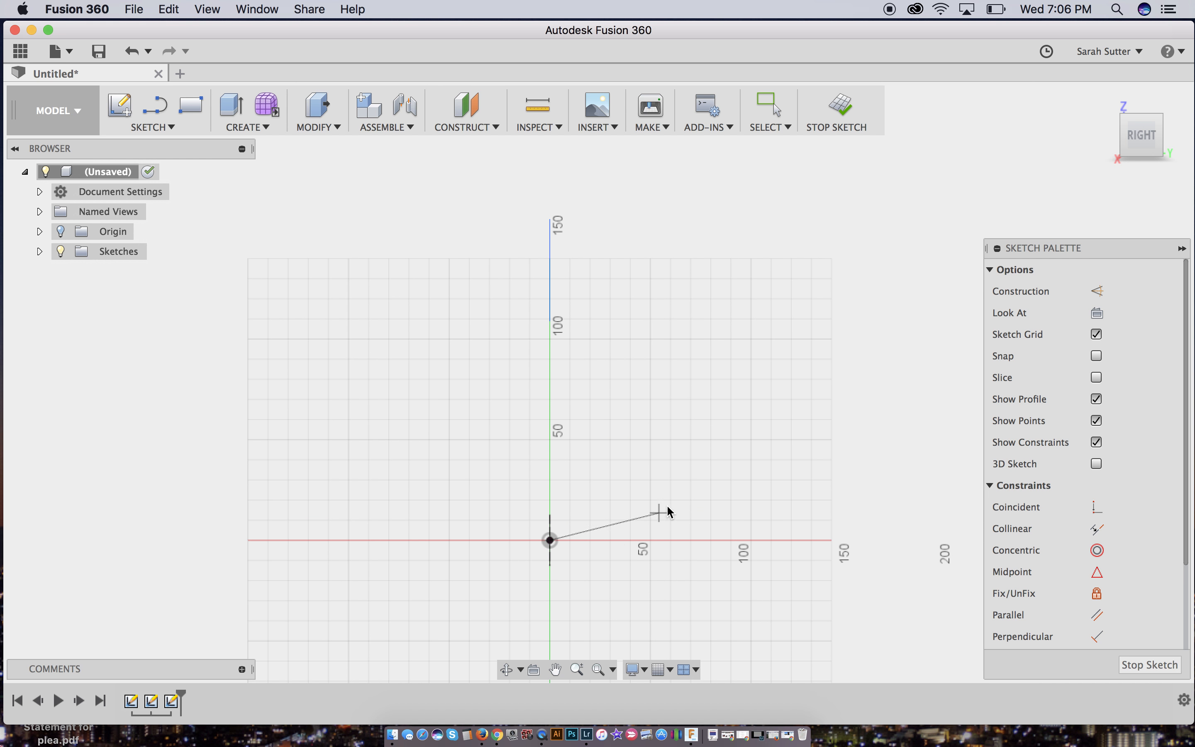
click(717, 453)
click(739, 394)
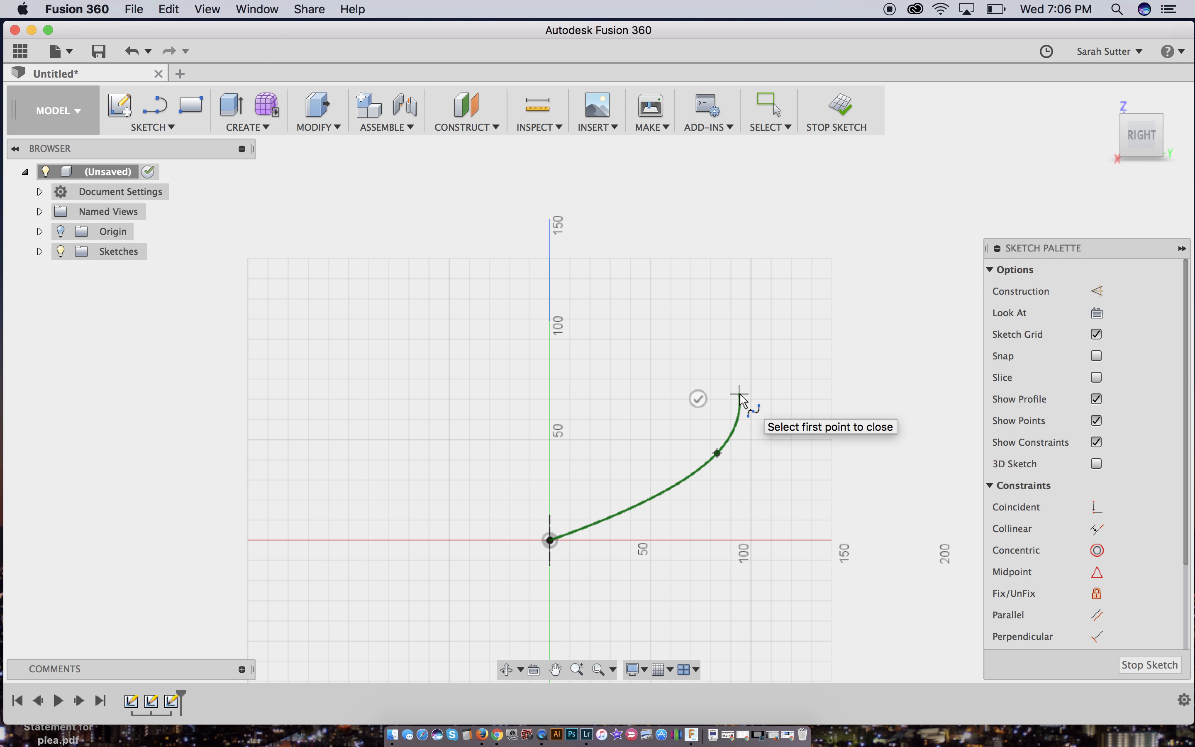
click(707, 348)
click(707, 314)
click(720, 257)
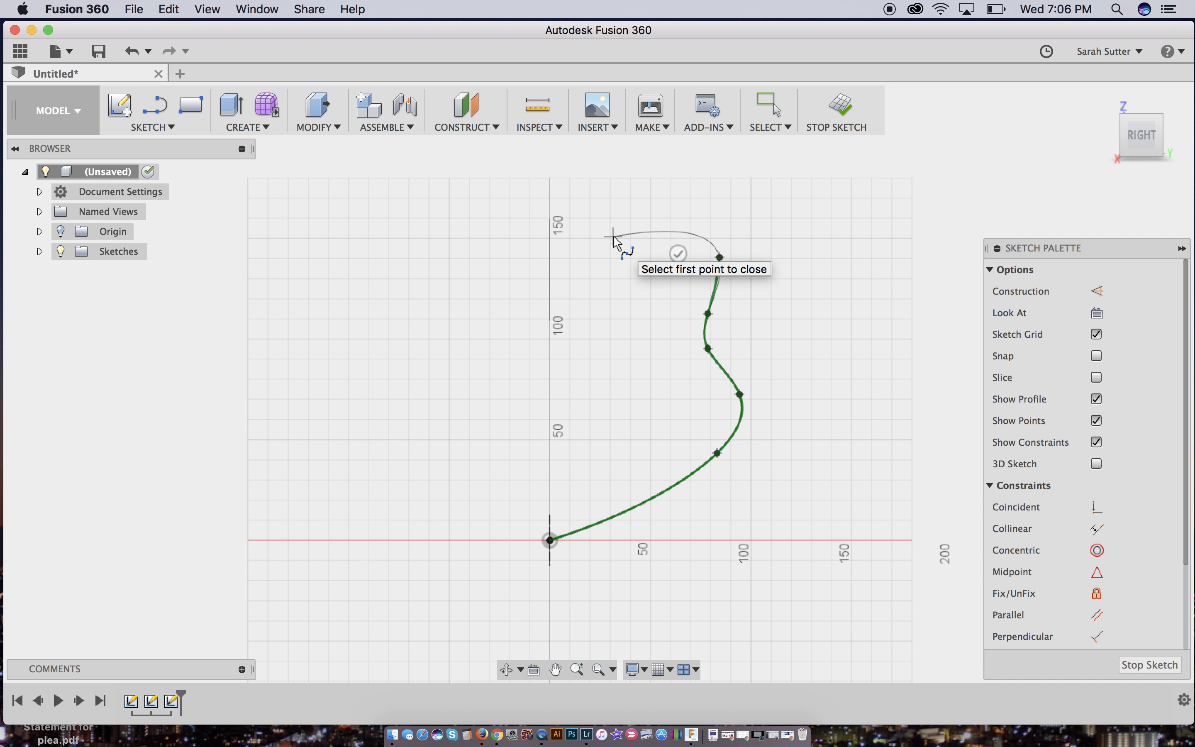
click(550, 270)
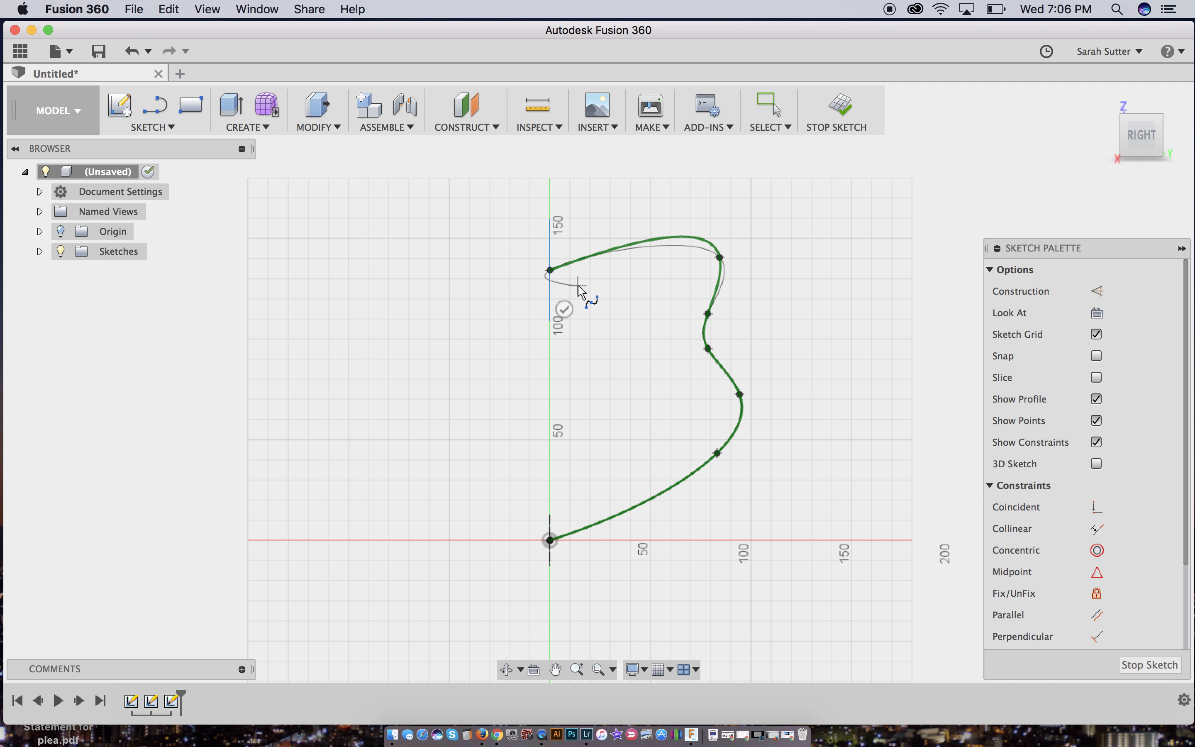
key(Escape)
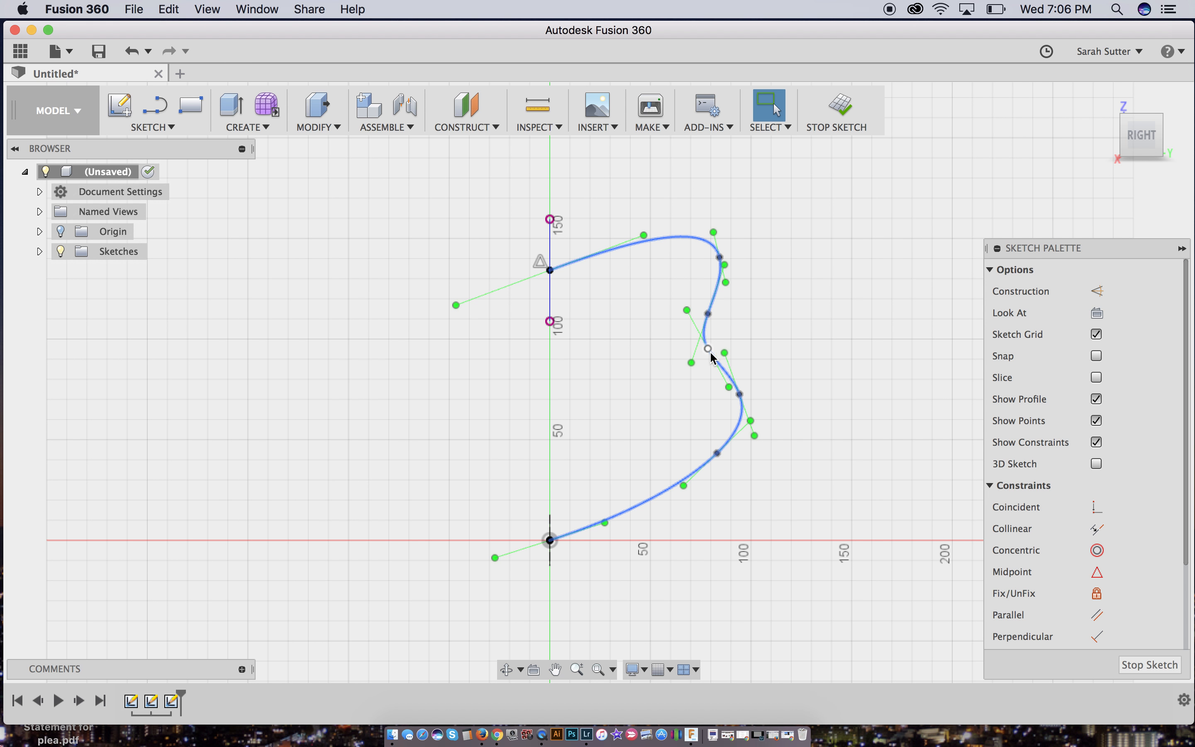
Reshape the spline into a smooth outward-bulging arc by repositioning its middle fit points and lower tangent handle, and finish the sketch.
mouse_move(711, 351)
mouse_down()
mouse_move(780, 346)
mouse_move(588, 384)
mouse_move(566, 354)
mouse_move(711, 359)
mouse_up()
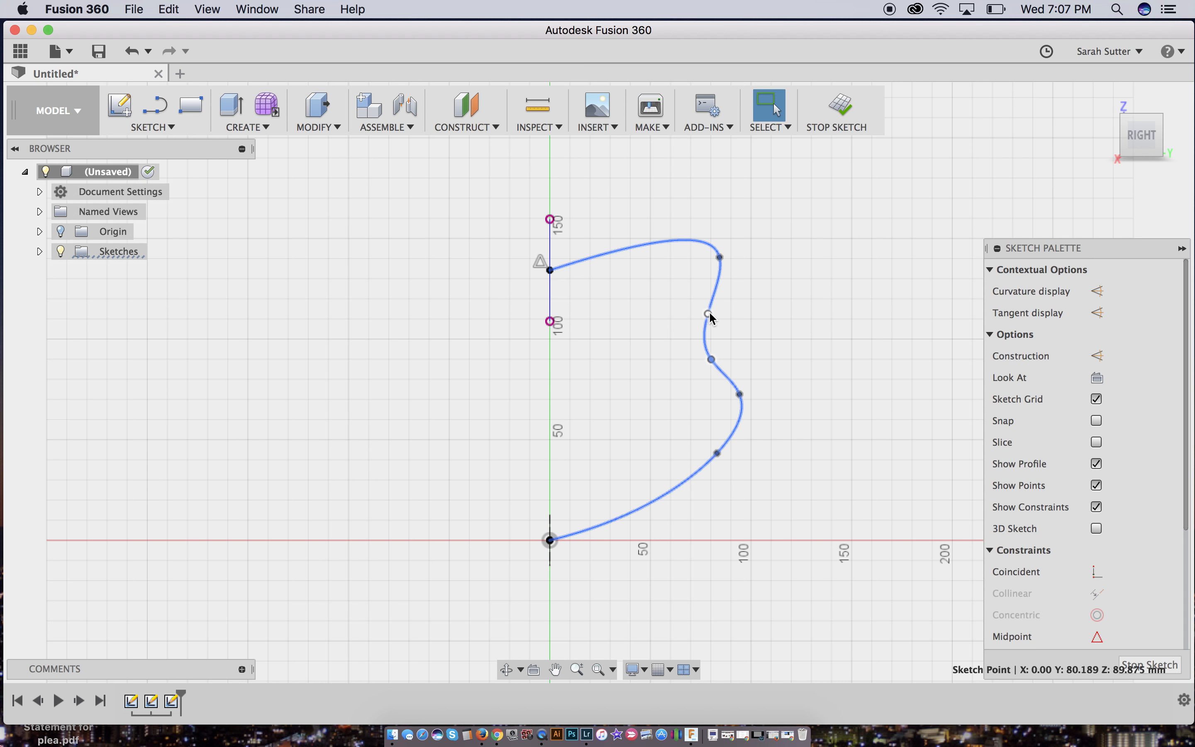
drag(709, 316, 745, 316)
drag(711, 359, 746, 412)
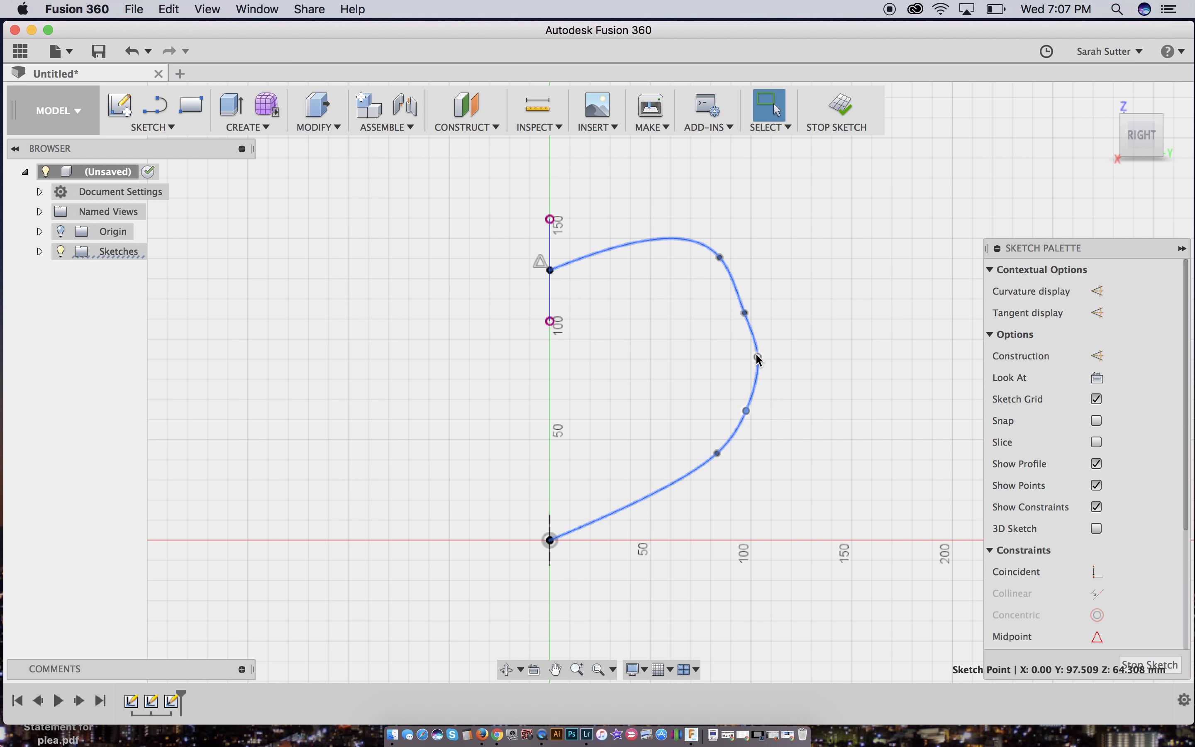
drag(755, 360, 748, 360)
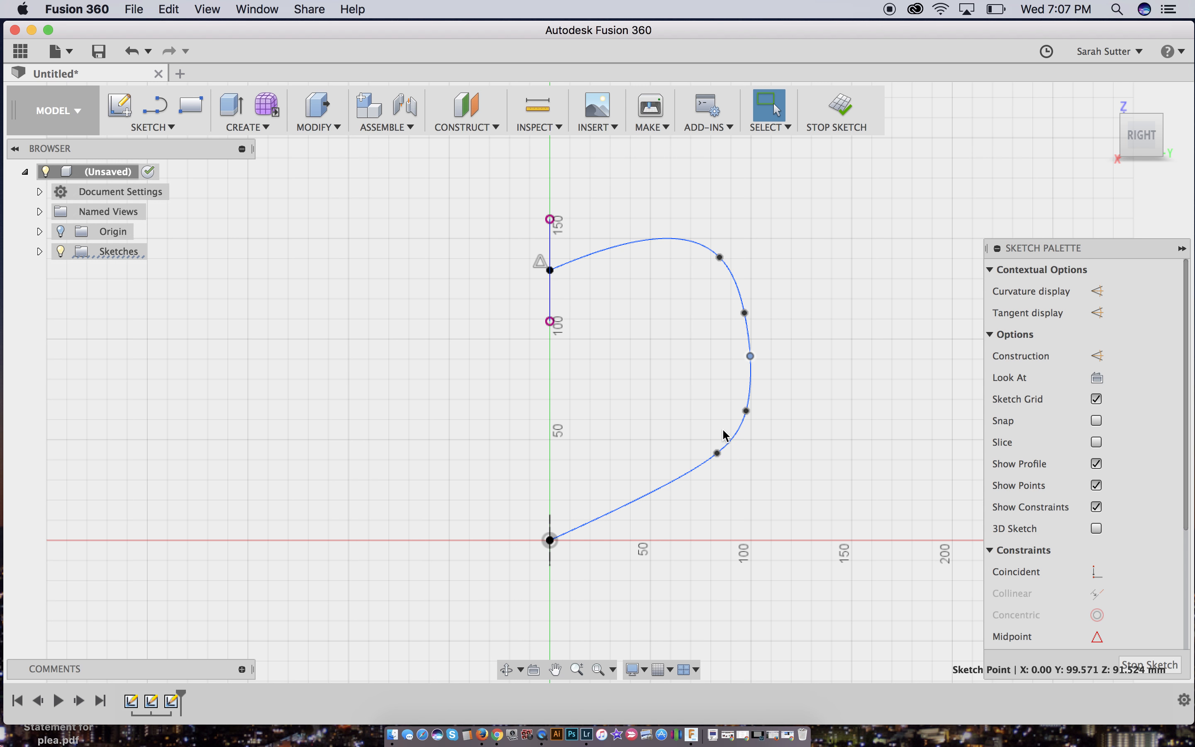
drag(717, 454, 670, 485)
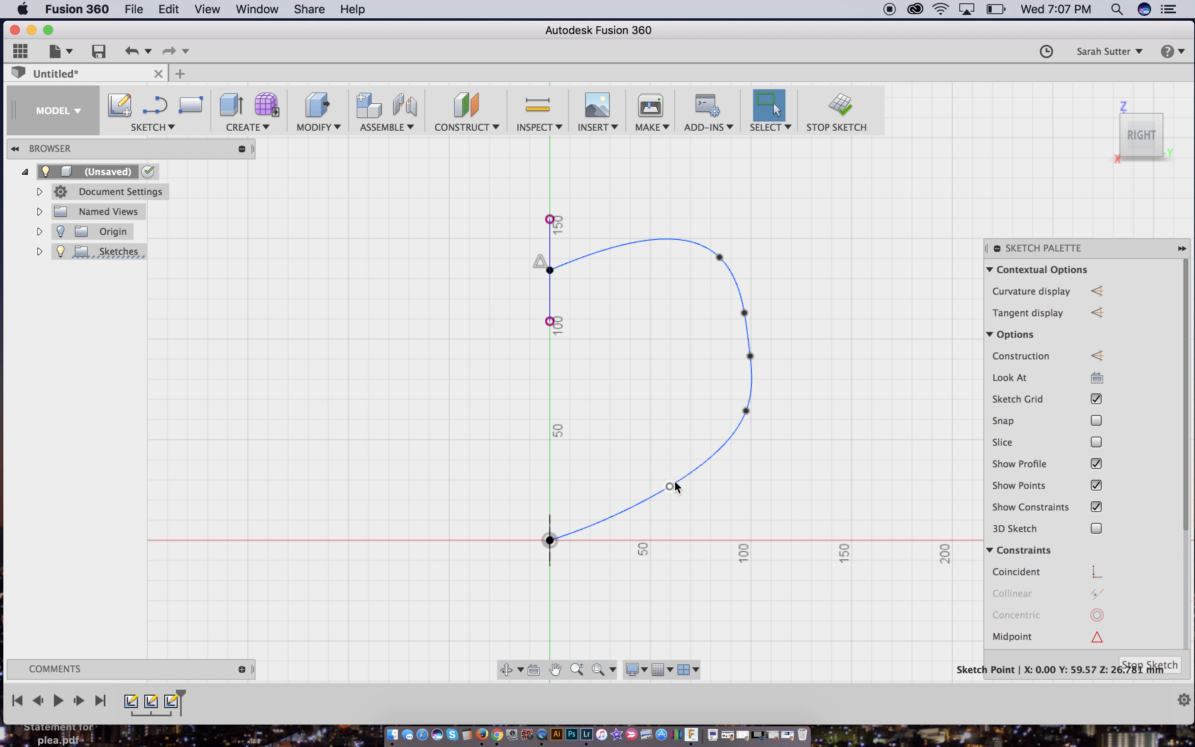
drag(746, 411, 714, 431)
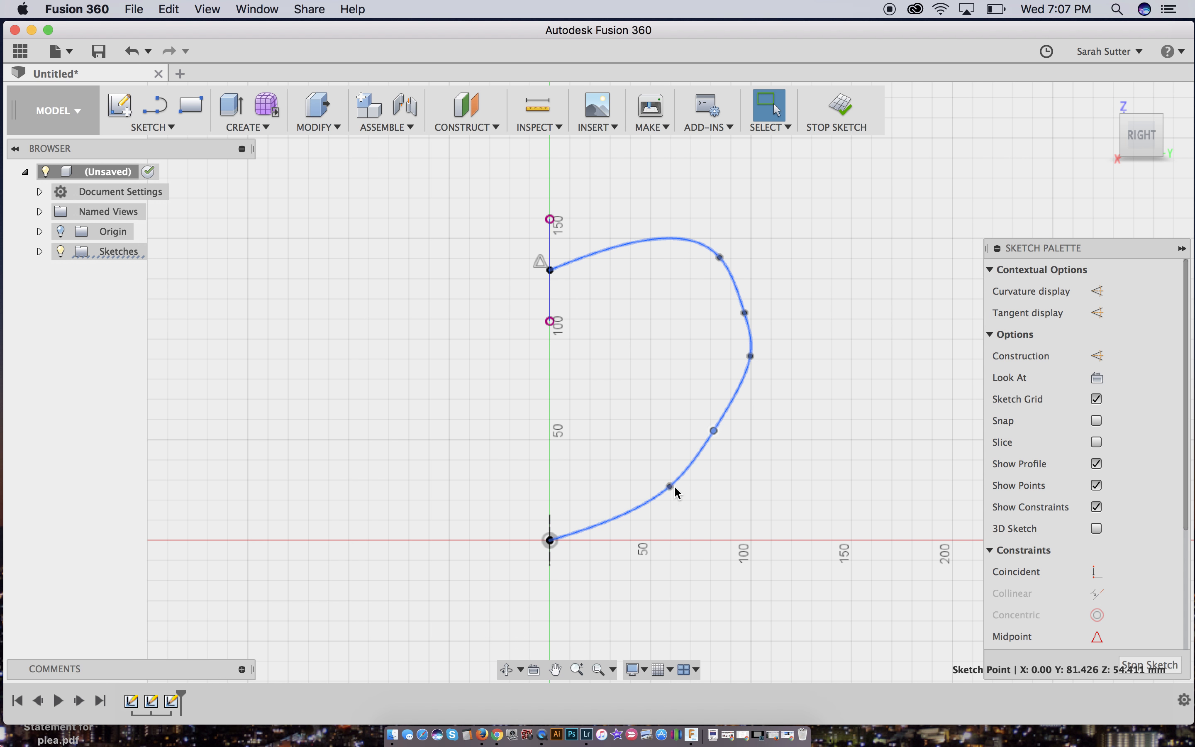
drag(670, 487, 691, 465)
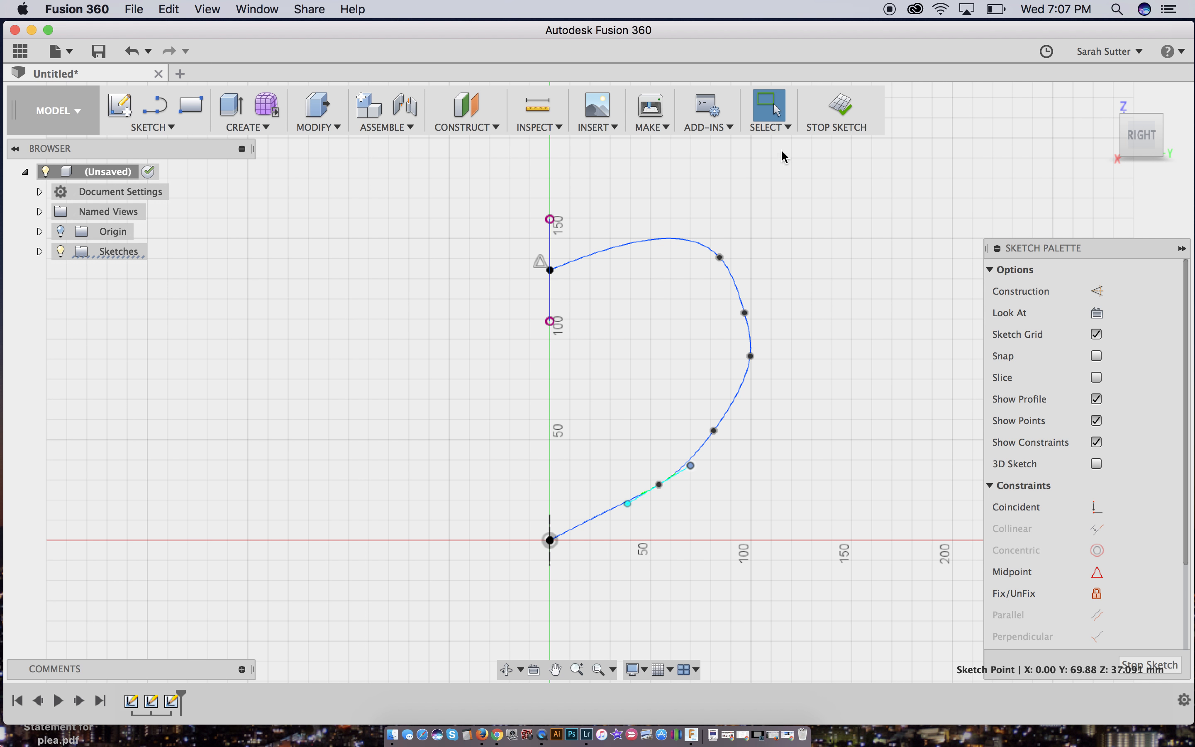
click(842, 107)
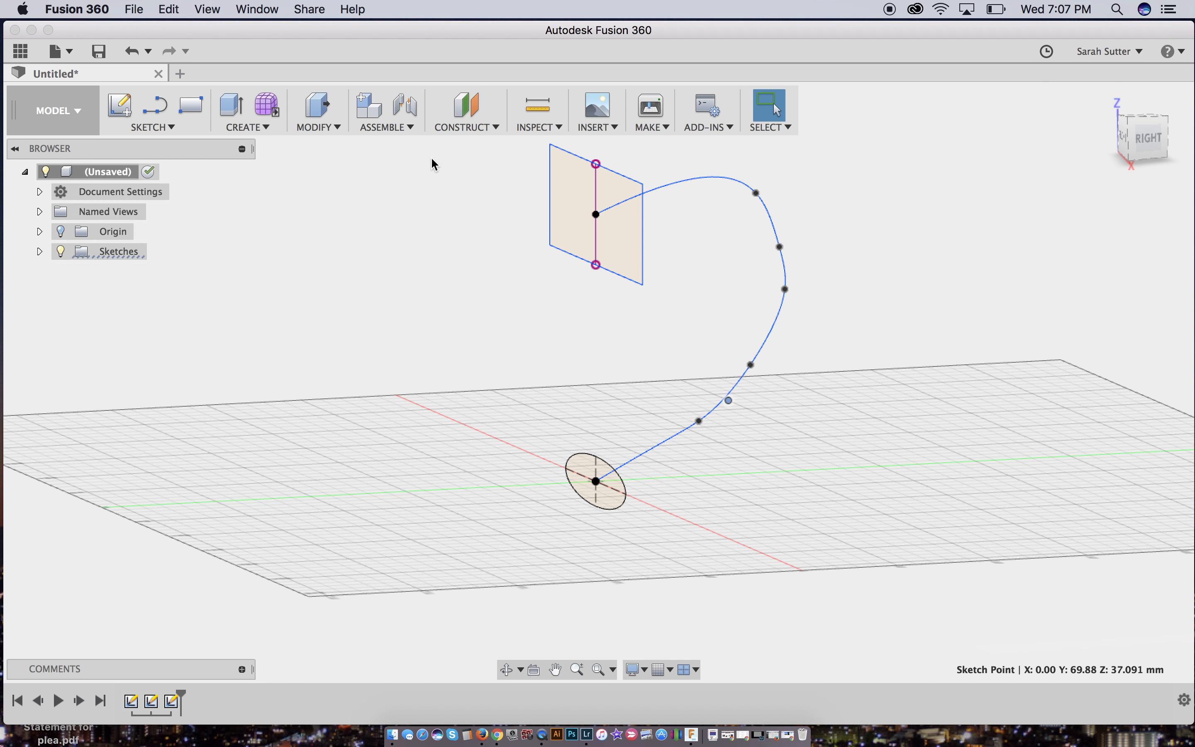
click(268, 127)
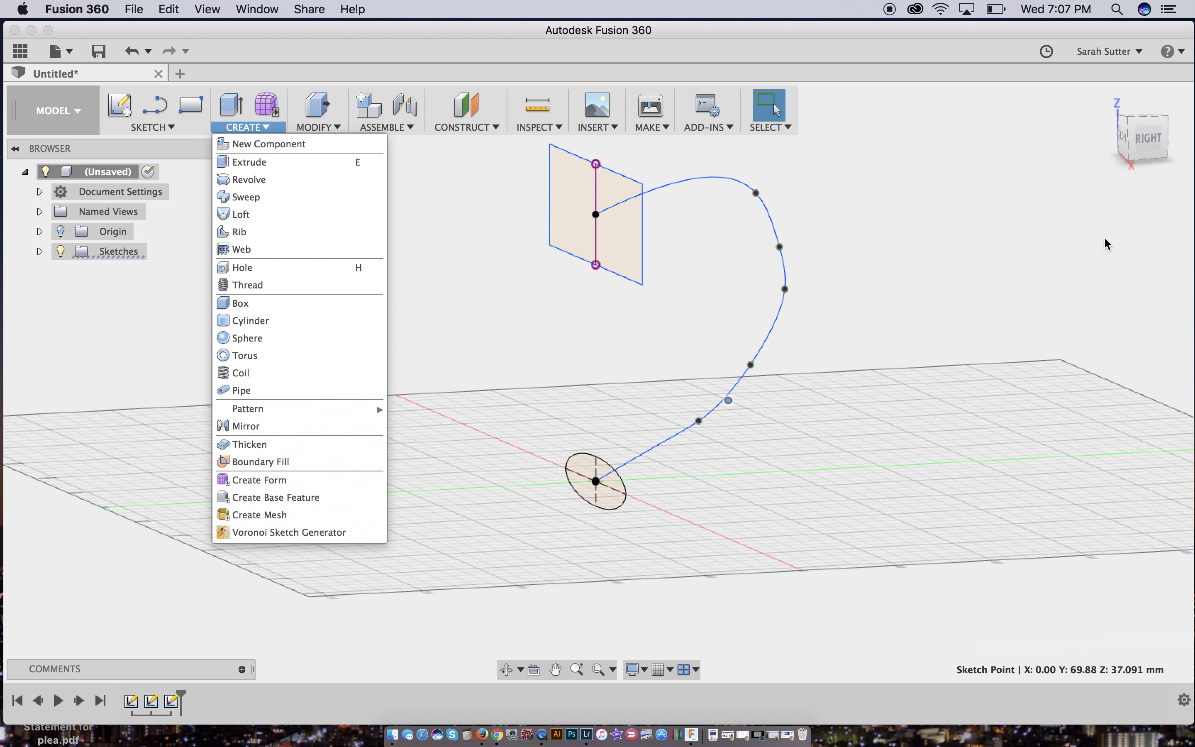
mouse_move(1107, 243)
shift+middle_down()
mouse_move(1046, 245)
mouse_move(1087, 245)
mouse_move(1094, 207)
mouse_move(1097, 242)
shift+middle_up()
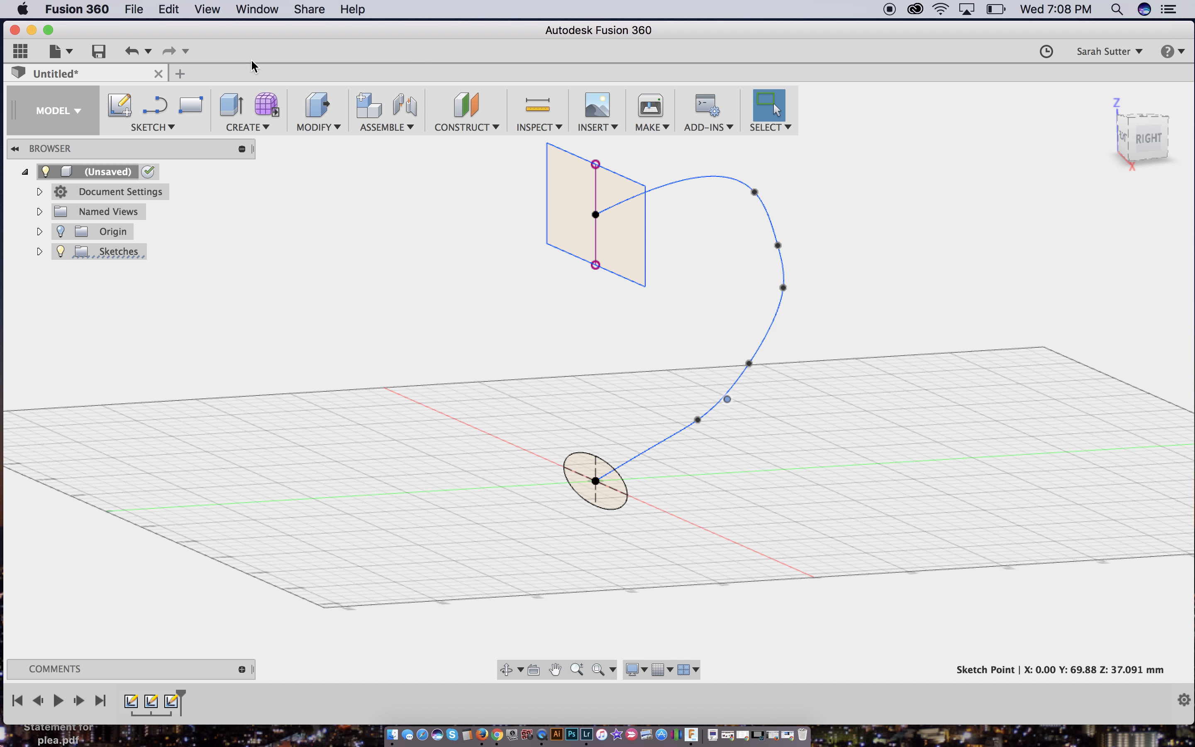
key(m)
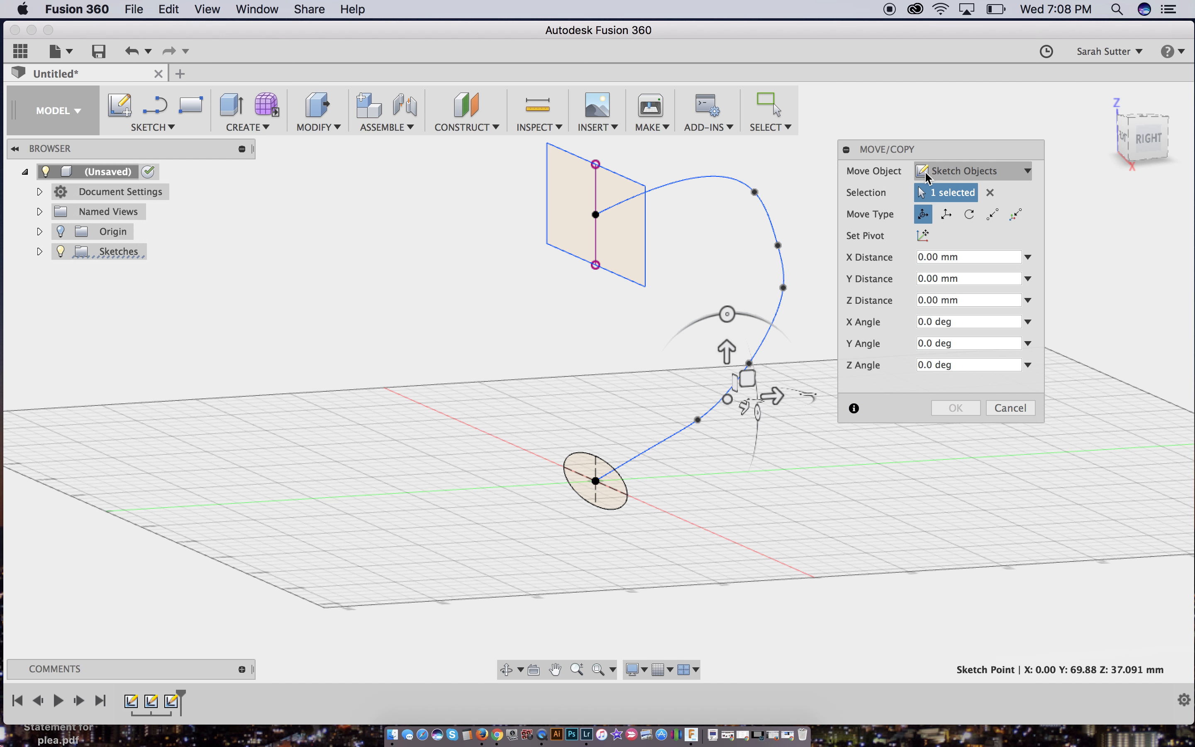
scroll(534, 202, down, 1)
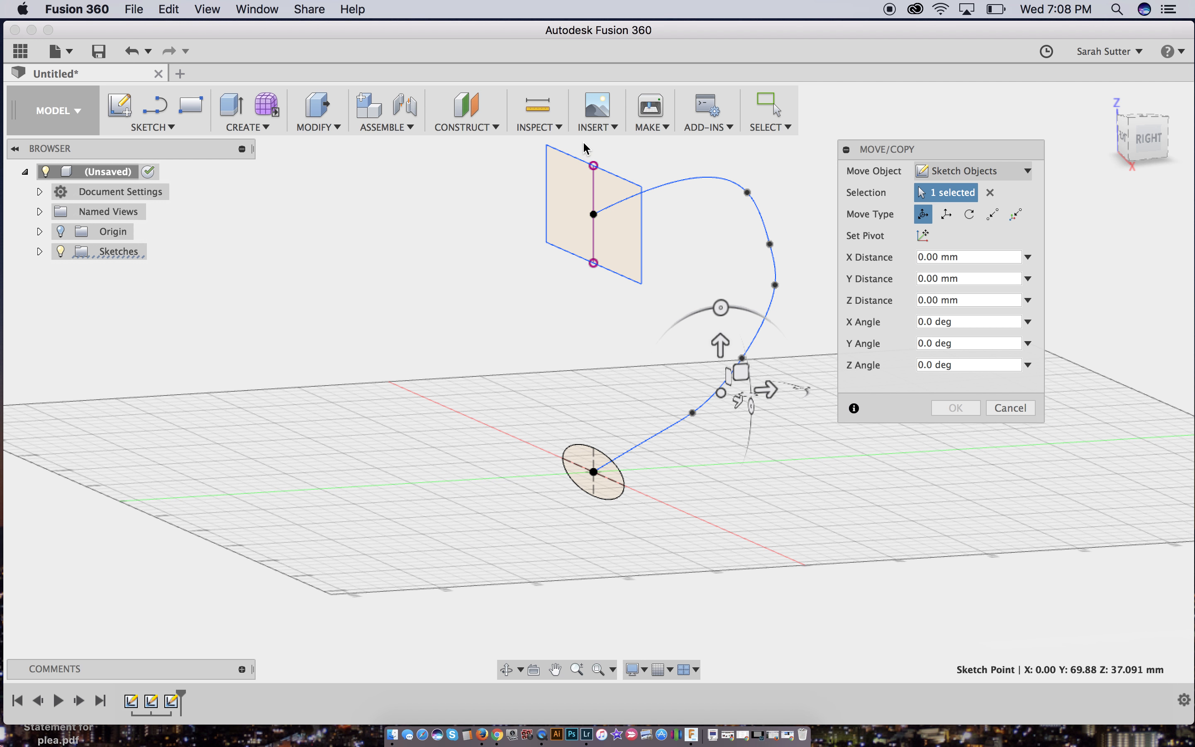
mouse_move(532, 137)
mouse_down()
mouse_move(627, 228)
mouse_move(652, 303)
mouse_up()
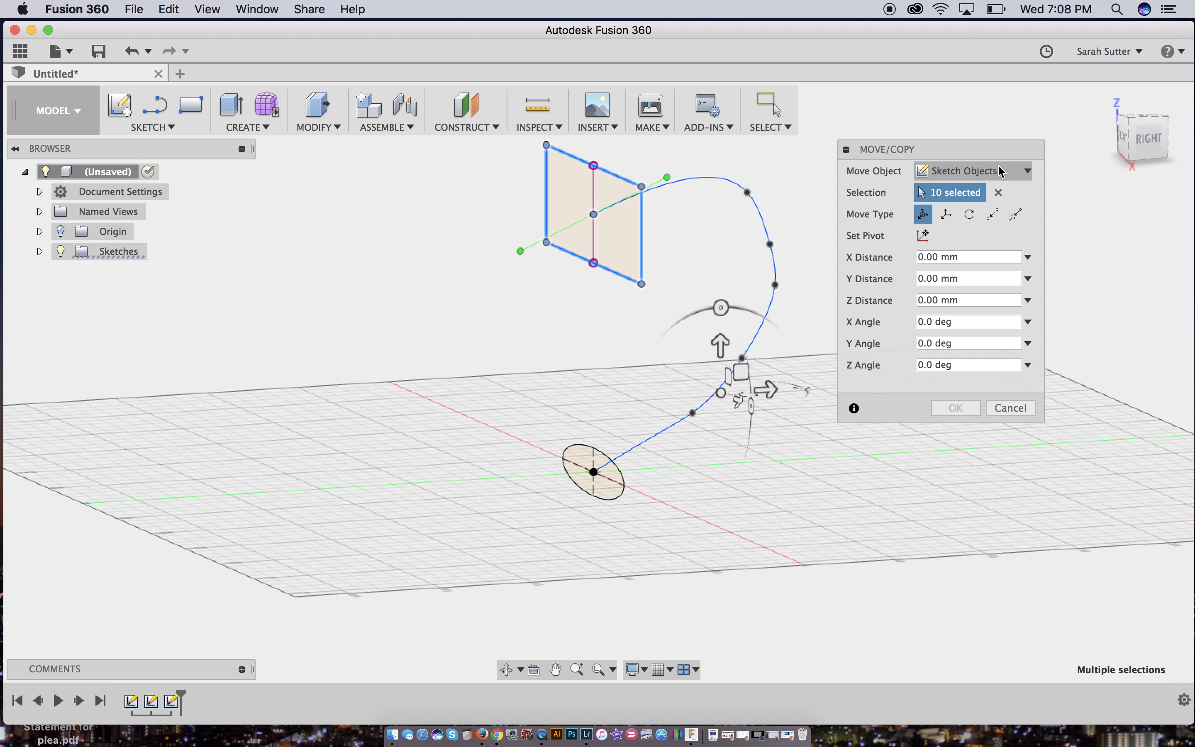
click(998, 192)
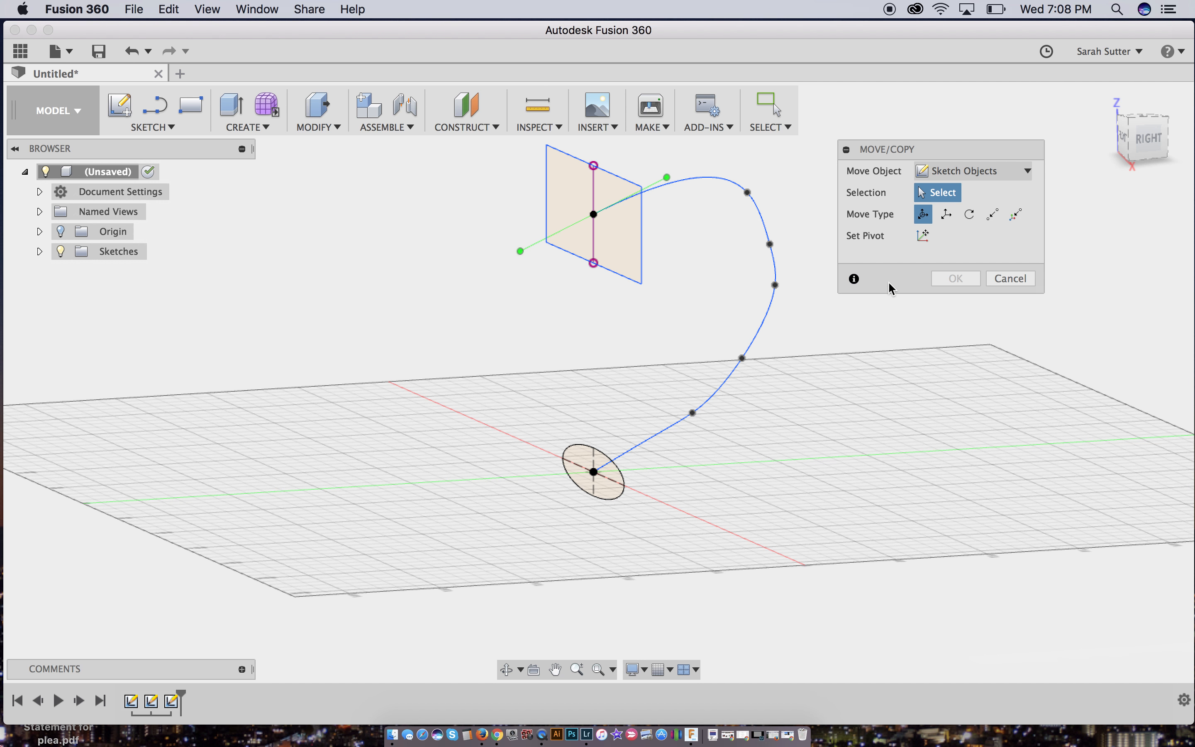
click(1007, 279)
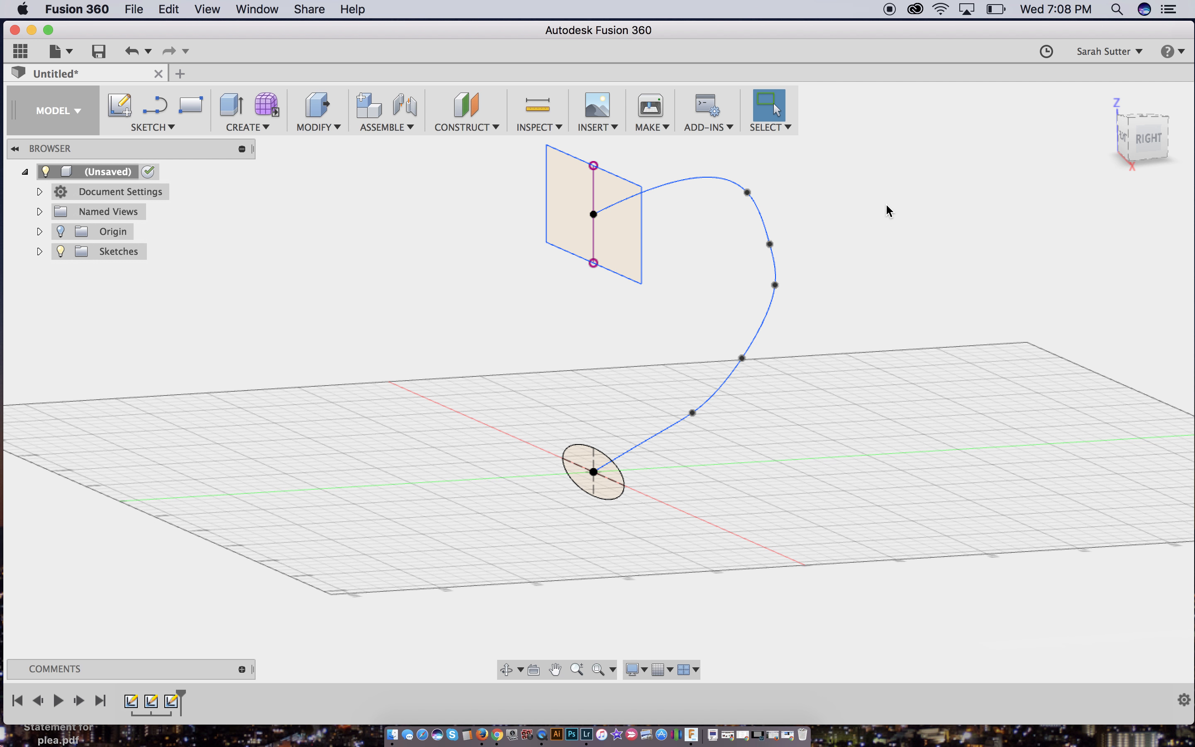
key(m)
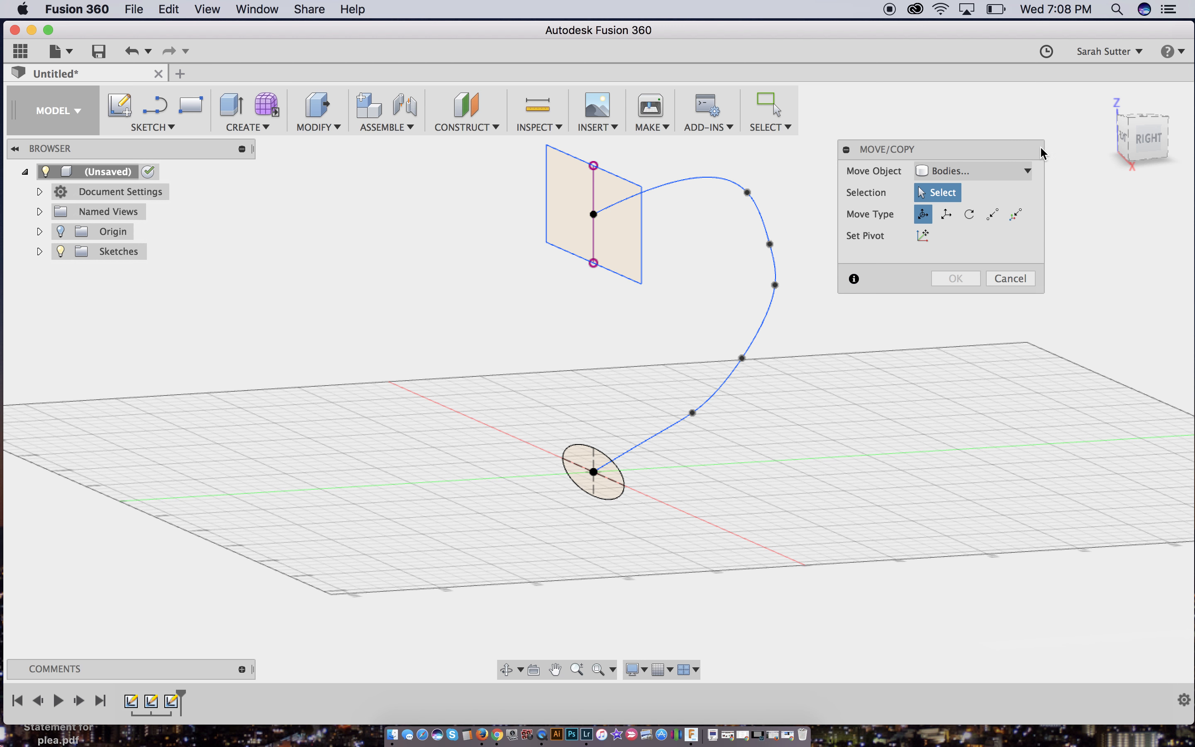
click(1136, 144)
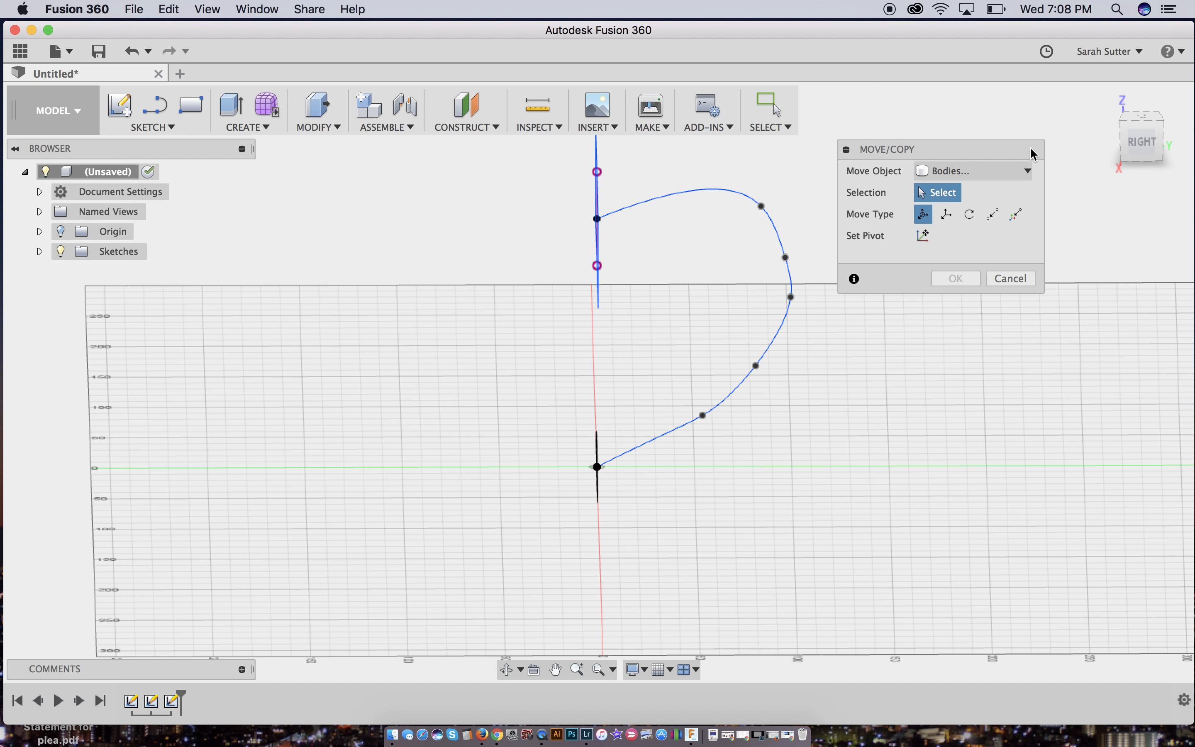
click(1002, 171)
click(966, 243)
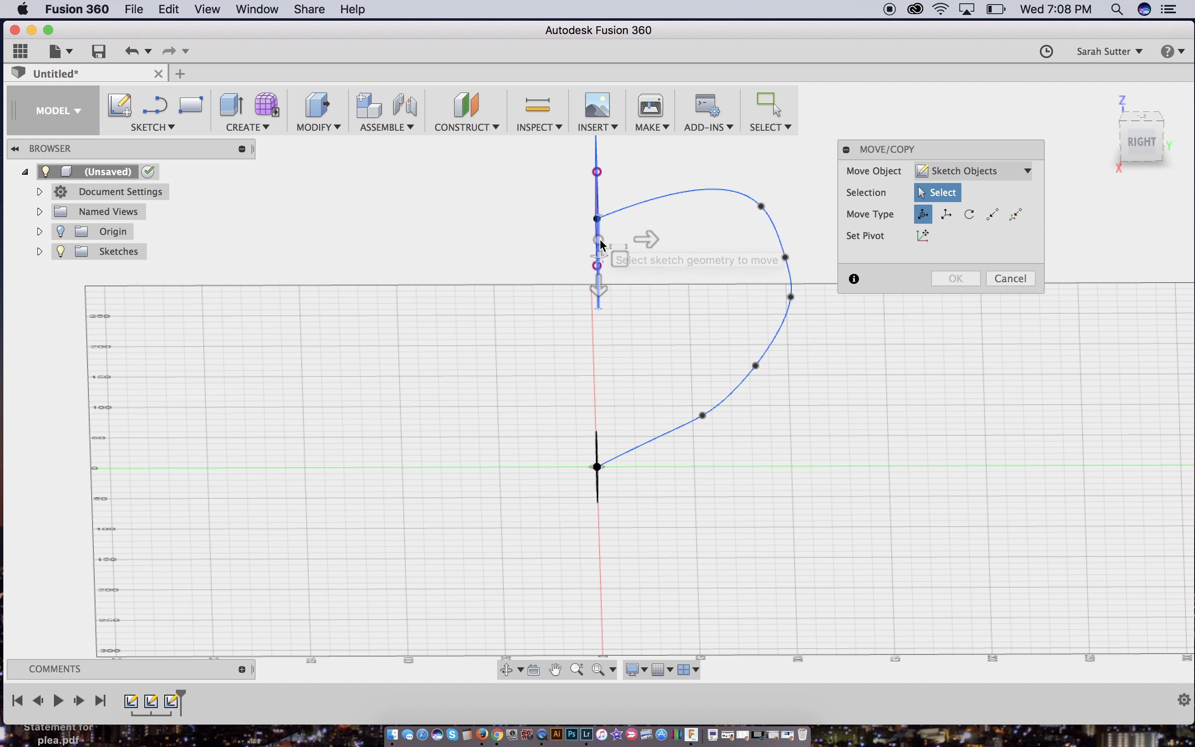
click(599, 243)
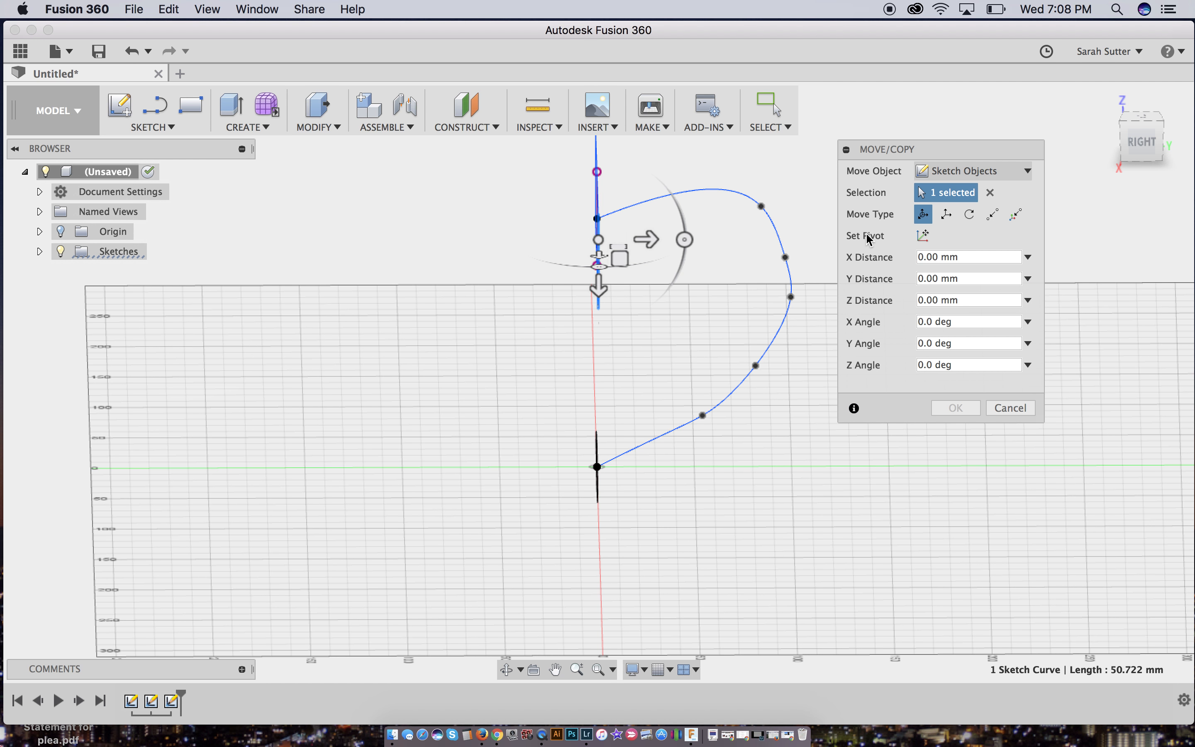
drag(1125, 148, 1145, 144)
shift+middle_drag(9, 134, 22, 135)
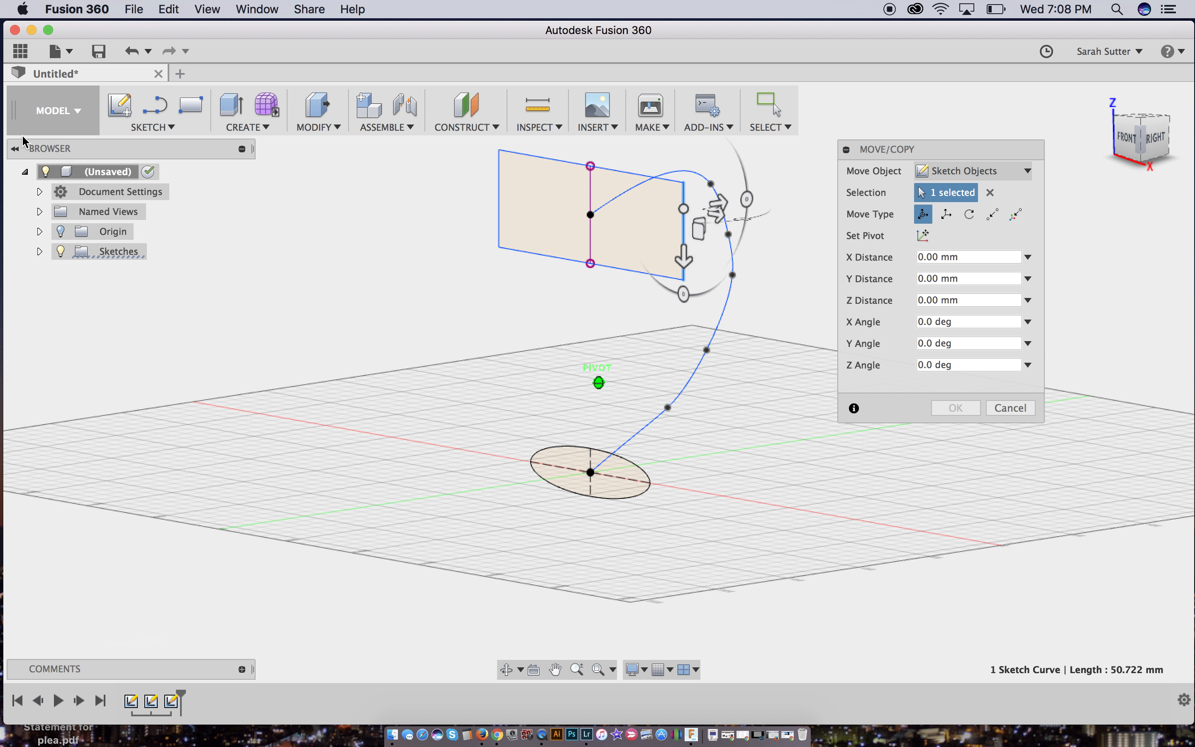
click(499, 149)
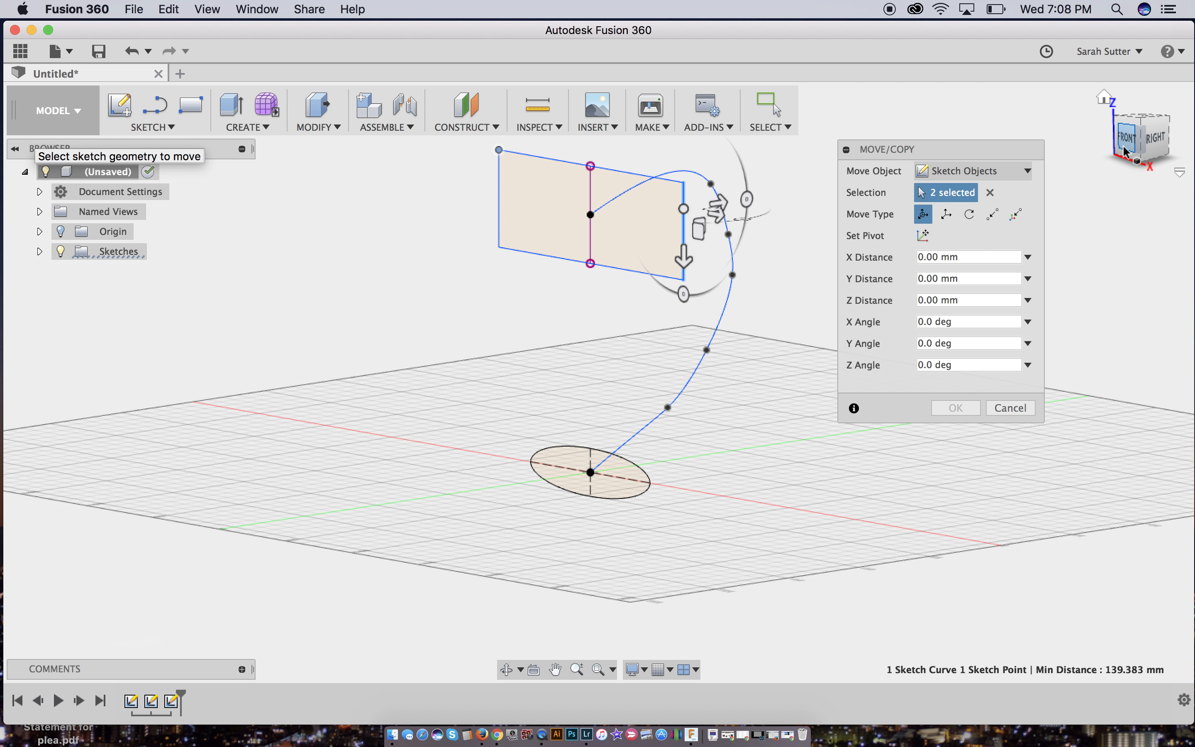
key(Escape)
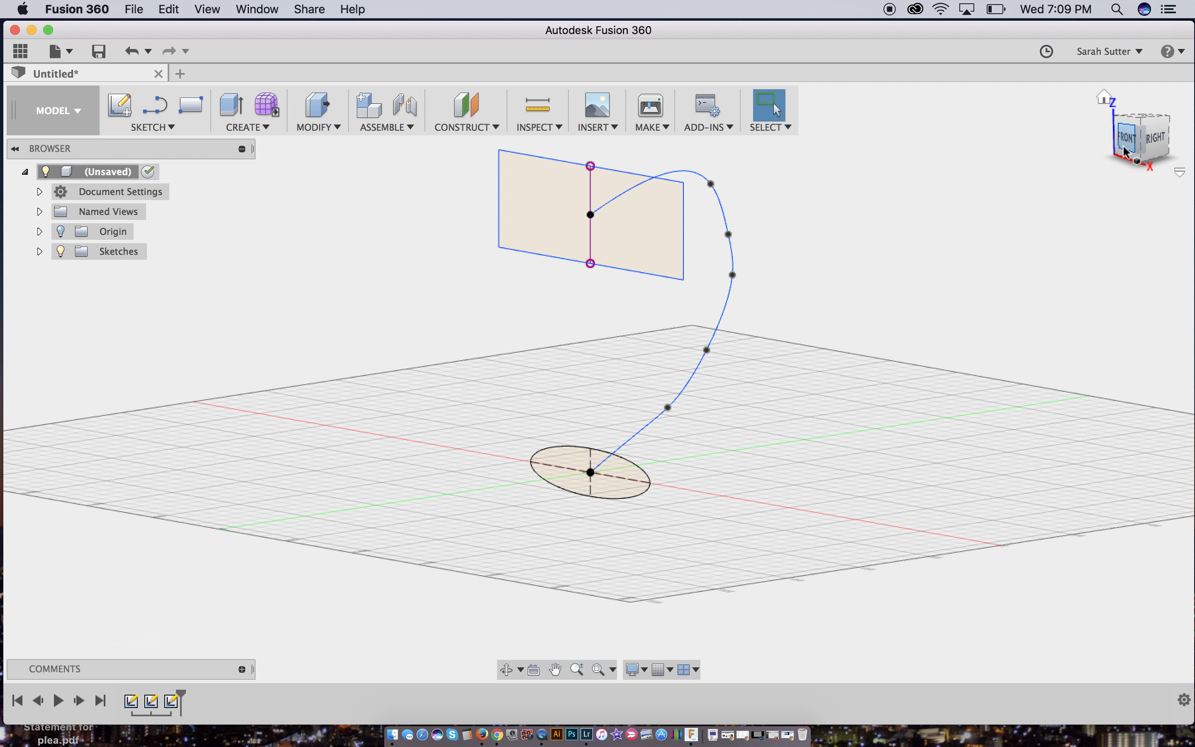
Move the whole rectangle about 28 mm horizontally away from the spline's bulge and about 20.5 mm upward.
scroll(996, 186, up, 2)
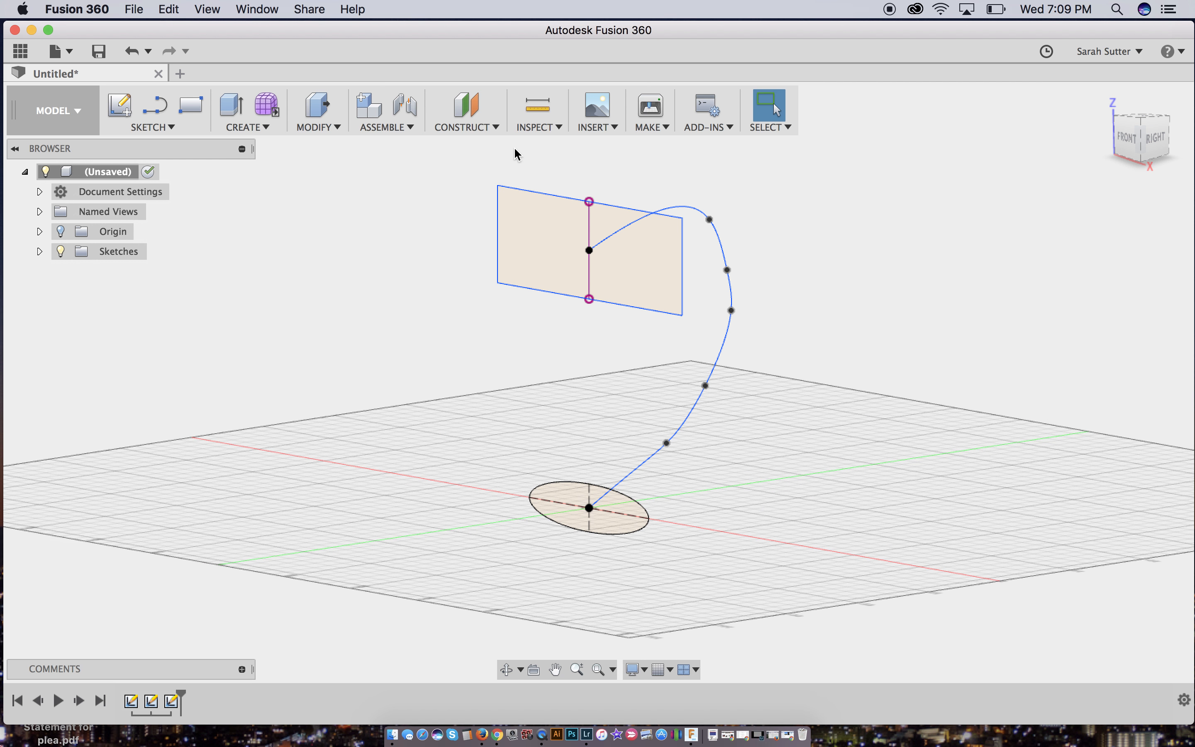
scroll(470, 177, left, 1)
mouse_move(470, 182)
mouse_down()
mouse_move(603, 254)
mouse_move(700, 340)
mouse_move(690, 334)
mouse_up()
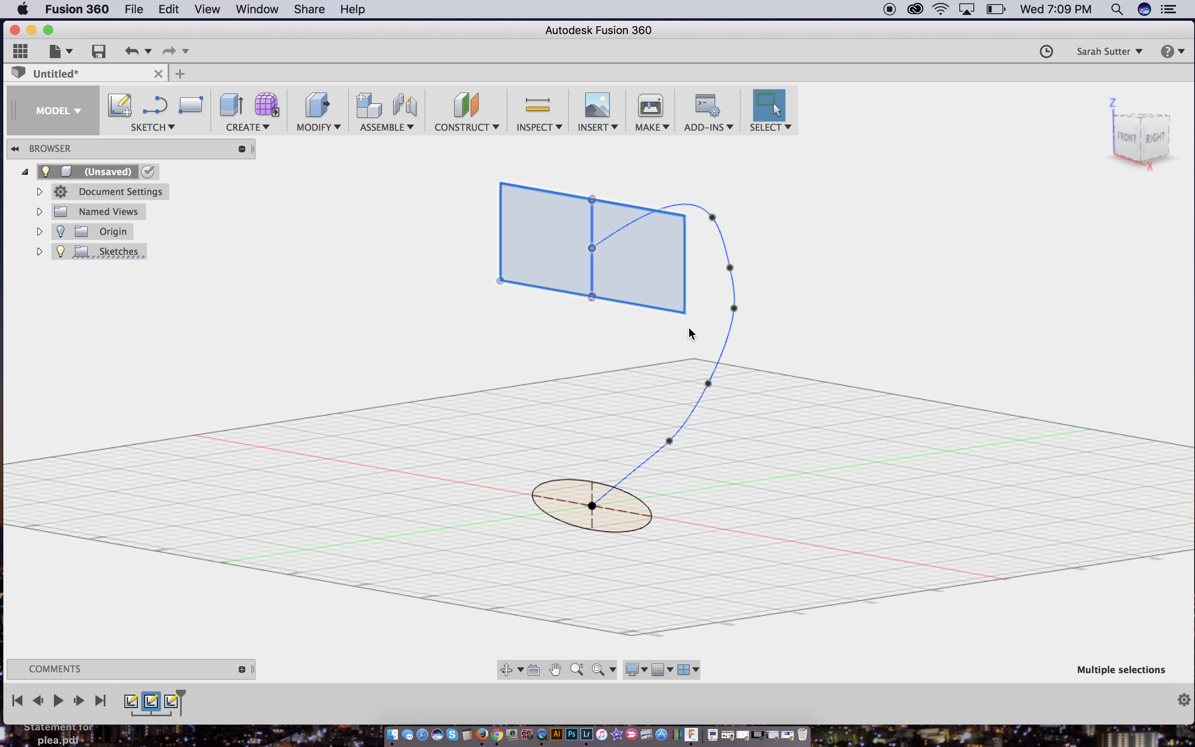
key(m)
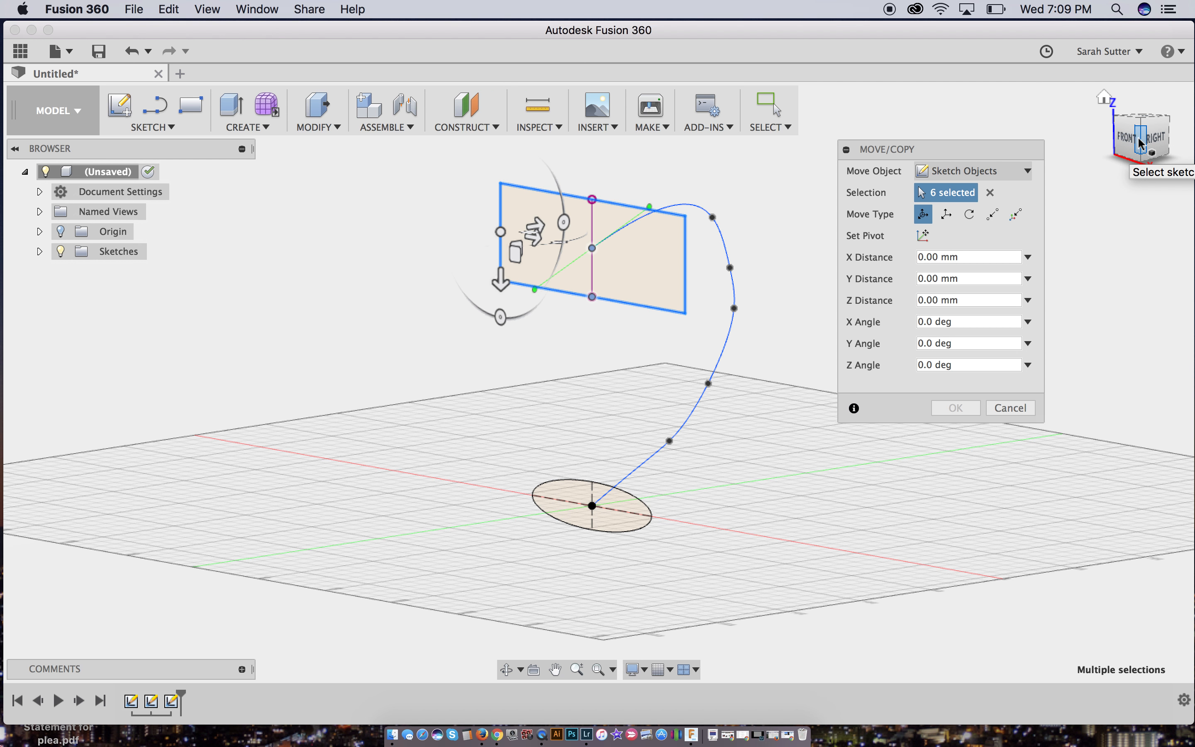
click(1158, 138)
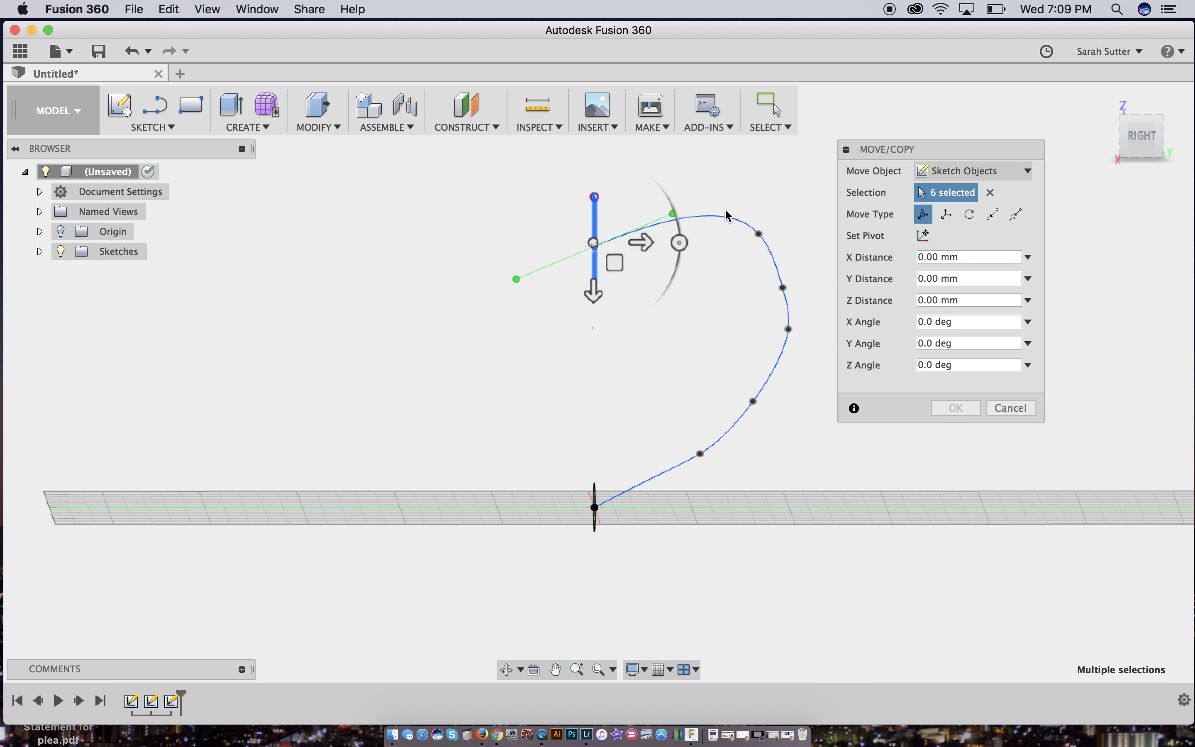
drag(647, 241, 594, 247)
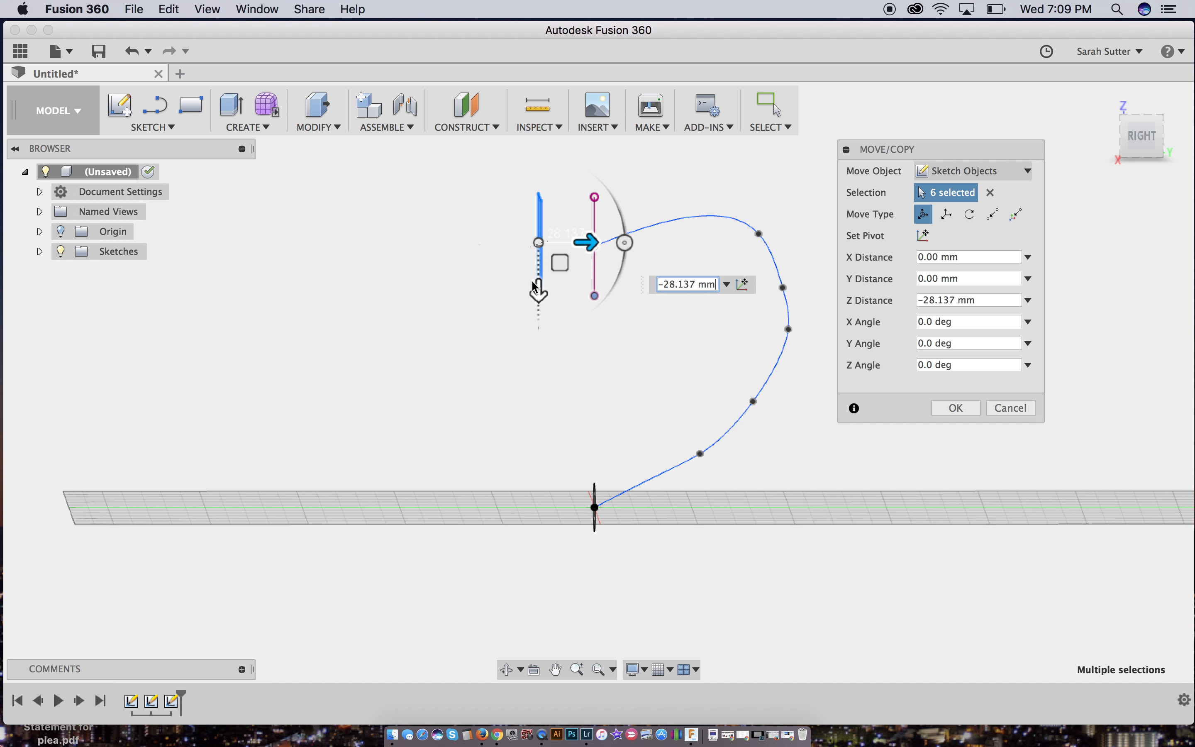
drag(538, 292, 538, 257)
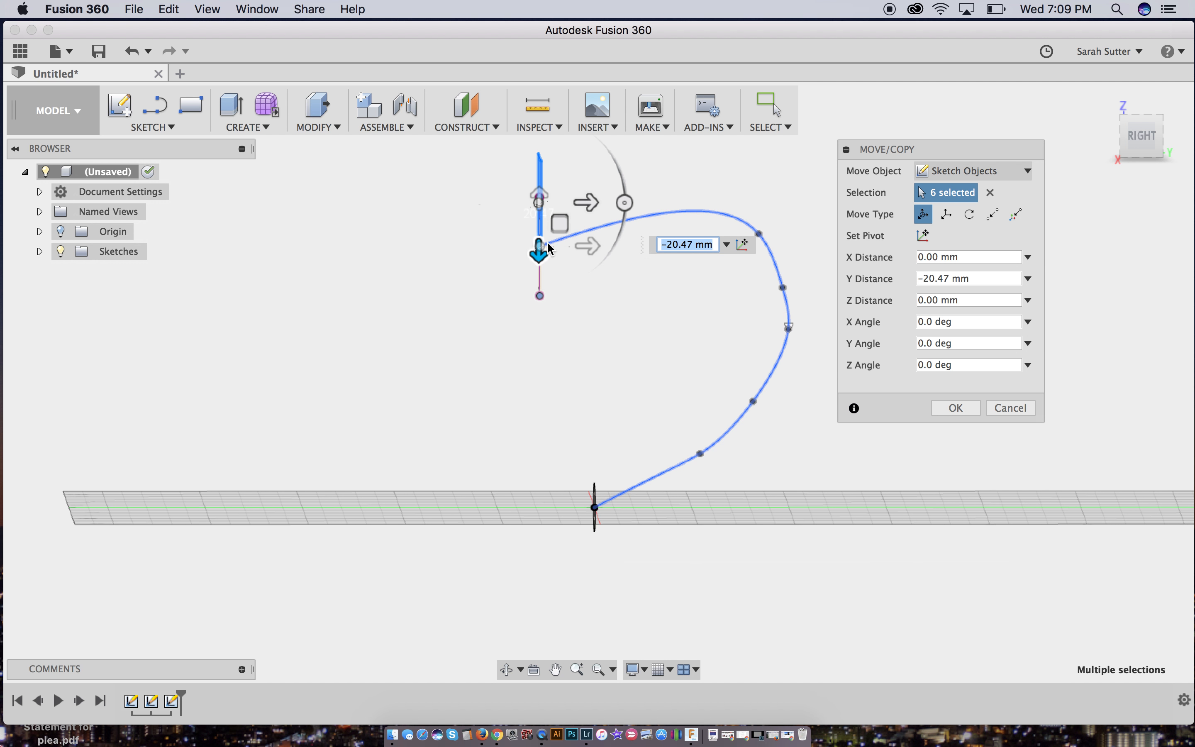
click(956, 408)
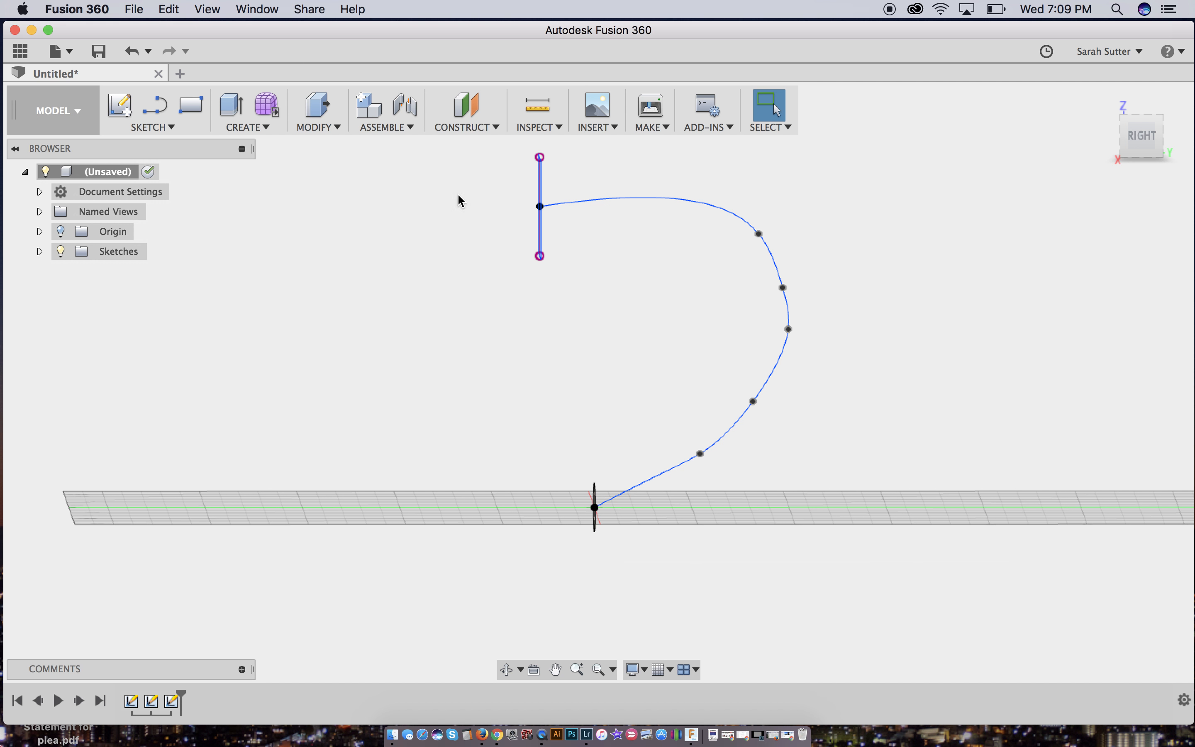
Loft from the rectangle to the ellipse as a new body, using the spline as the centerline guide.
click(267, 129)
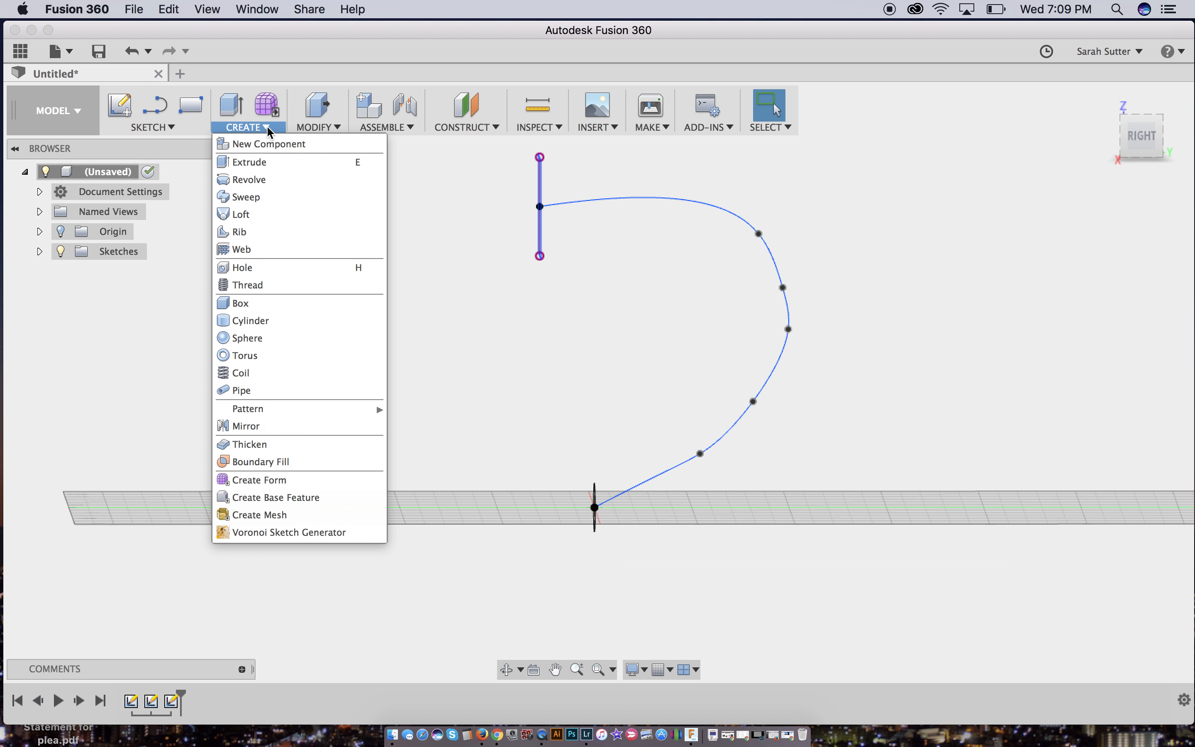
click(262, 214)
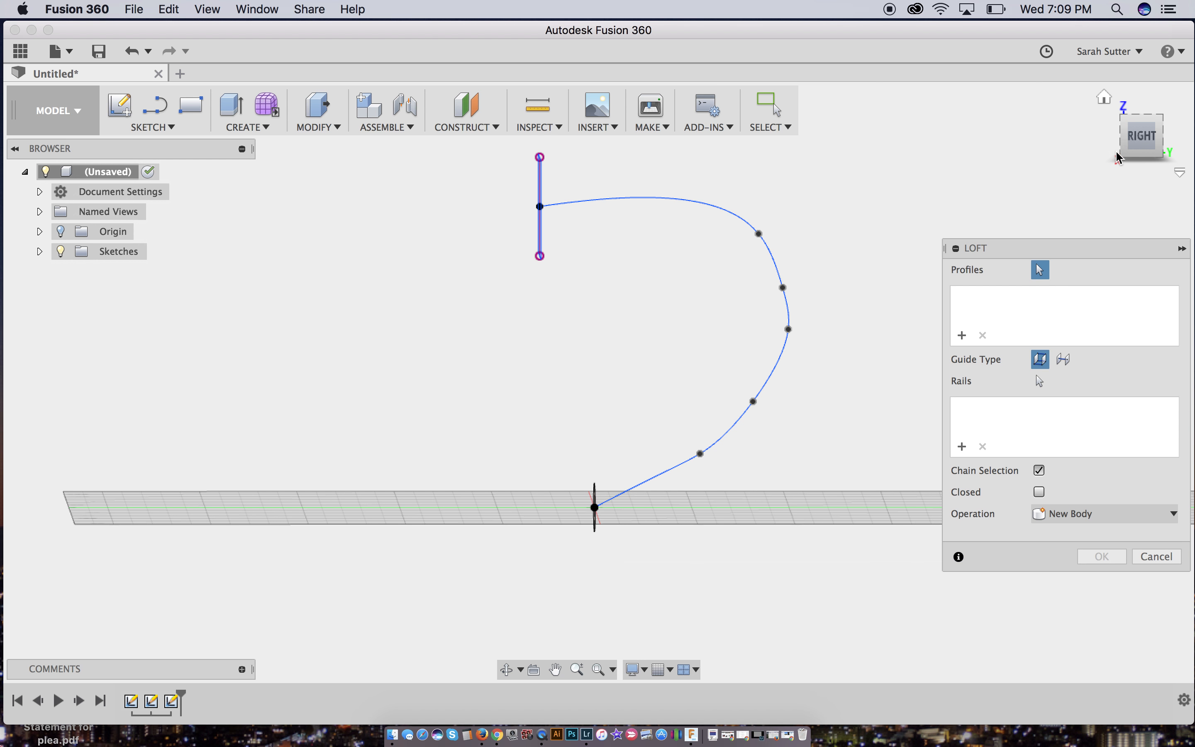
click(1128, 140)
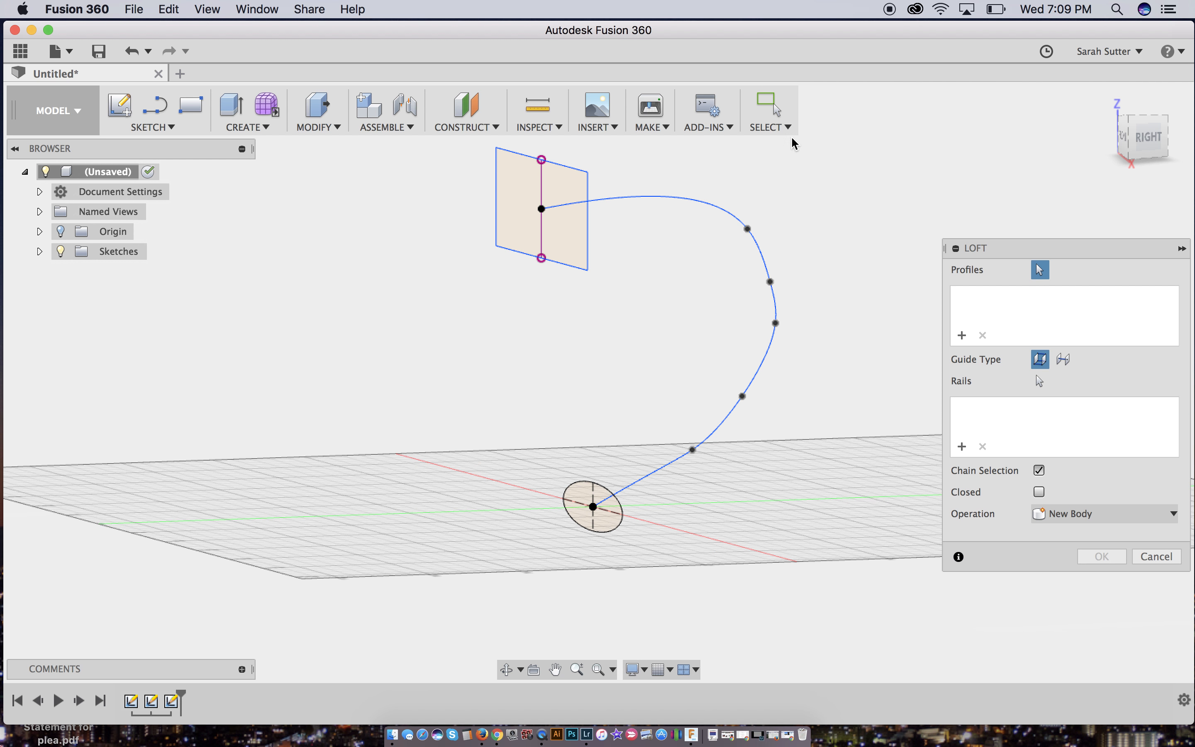
click(576, 172)
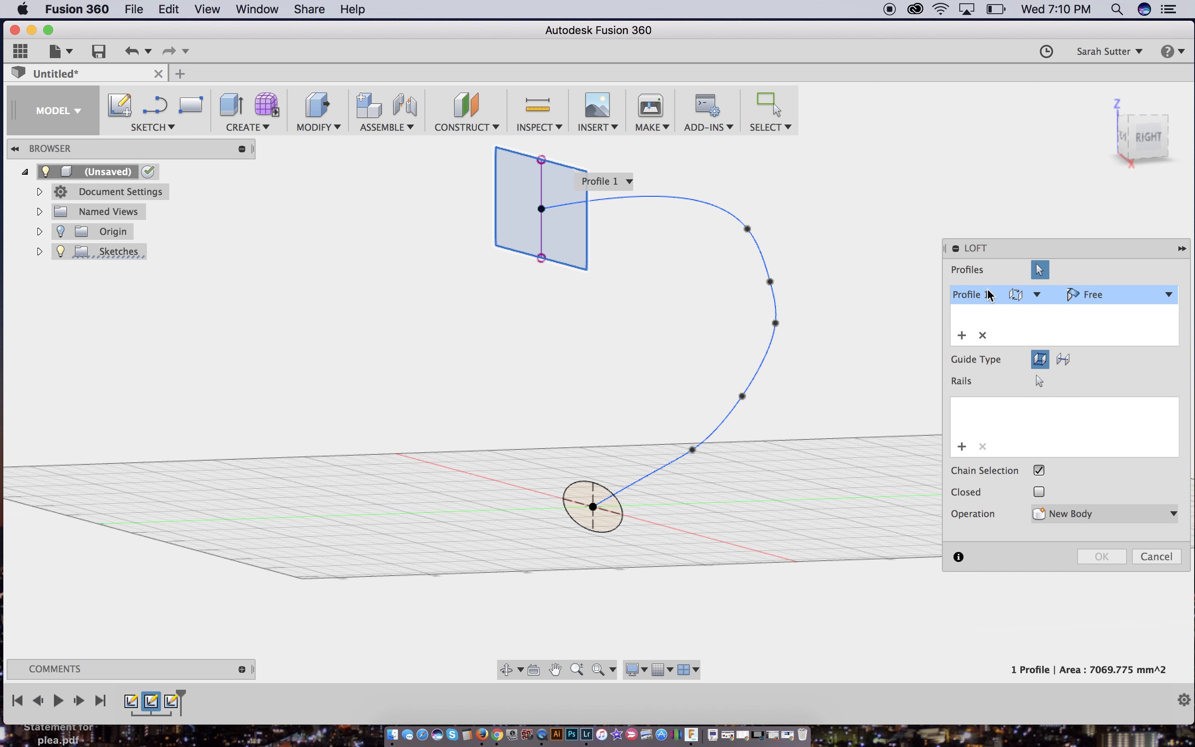
click(584, 487)
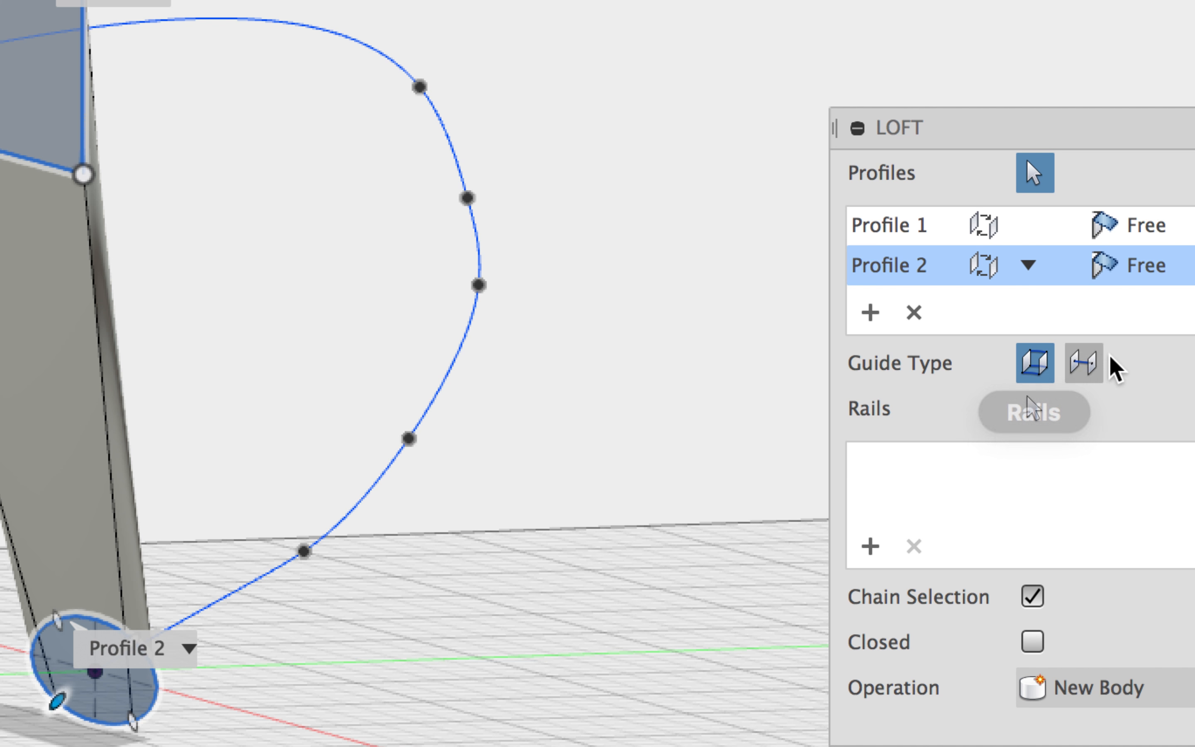
click(1084, 364)
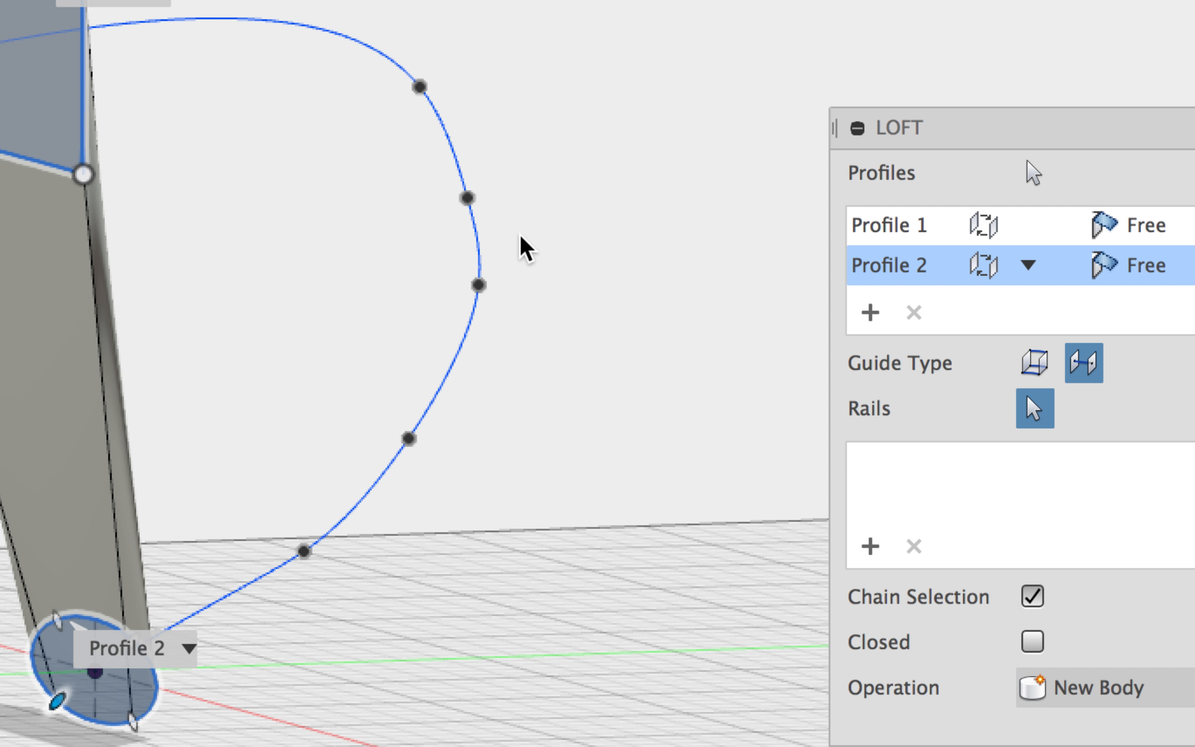
click(472, 230)
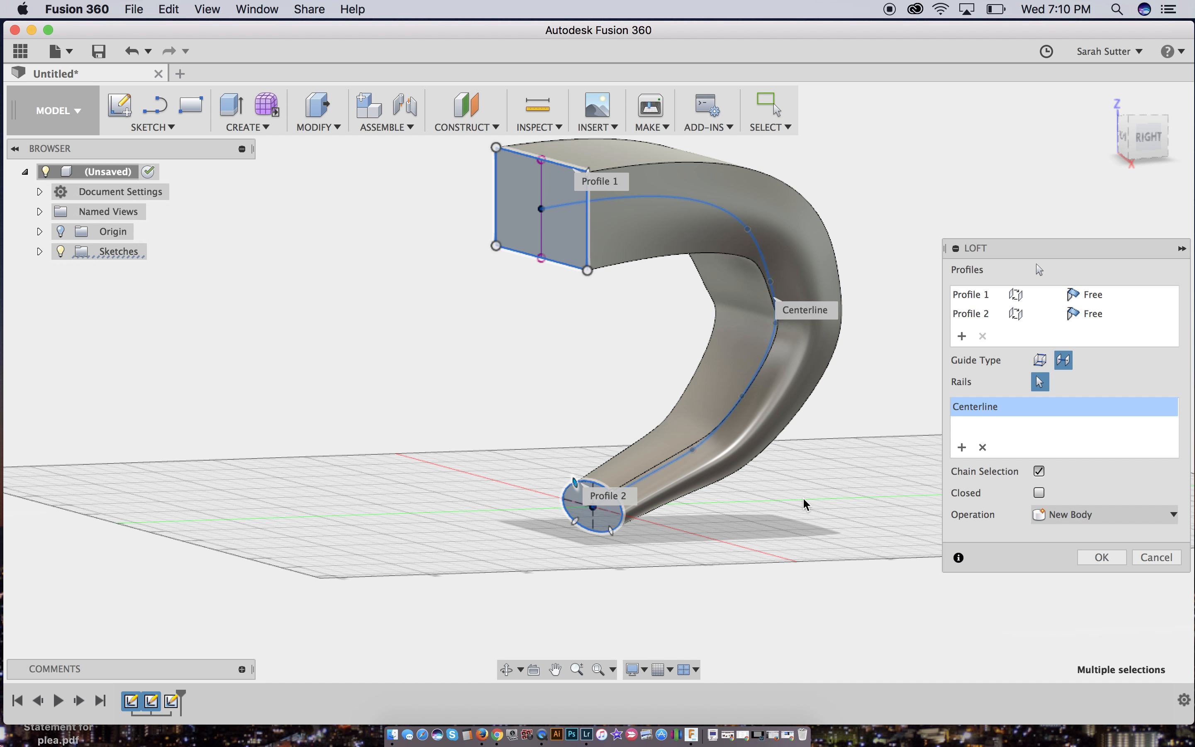
click(1108, 518)
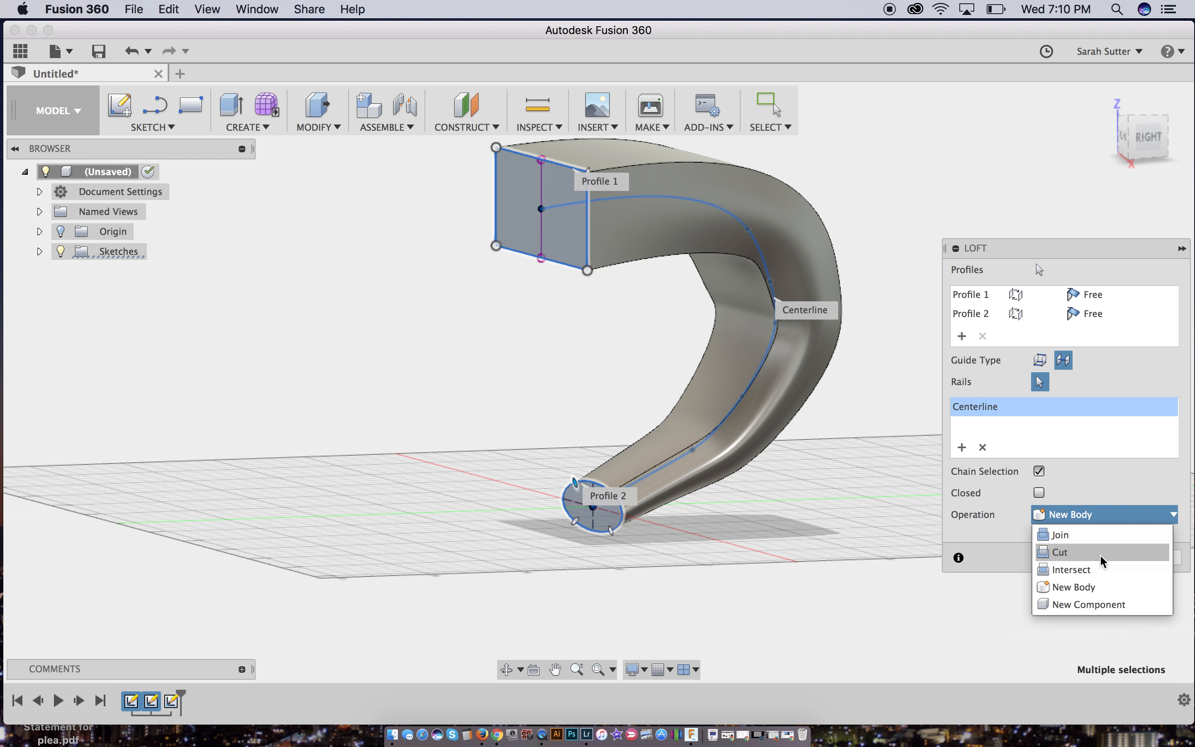
click(1122, 472)
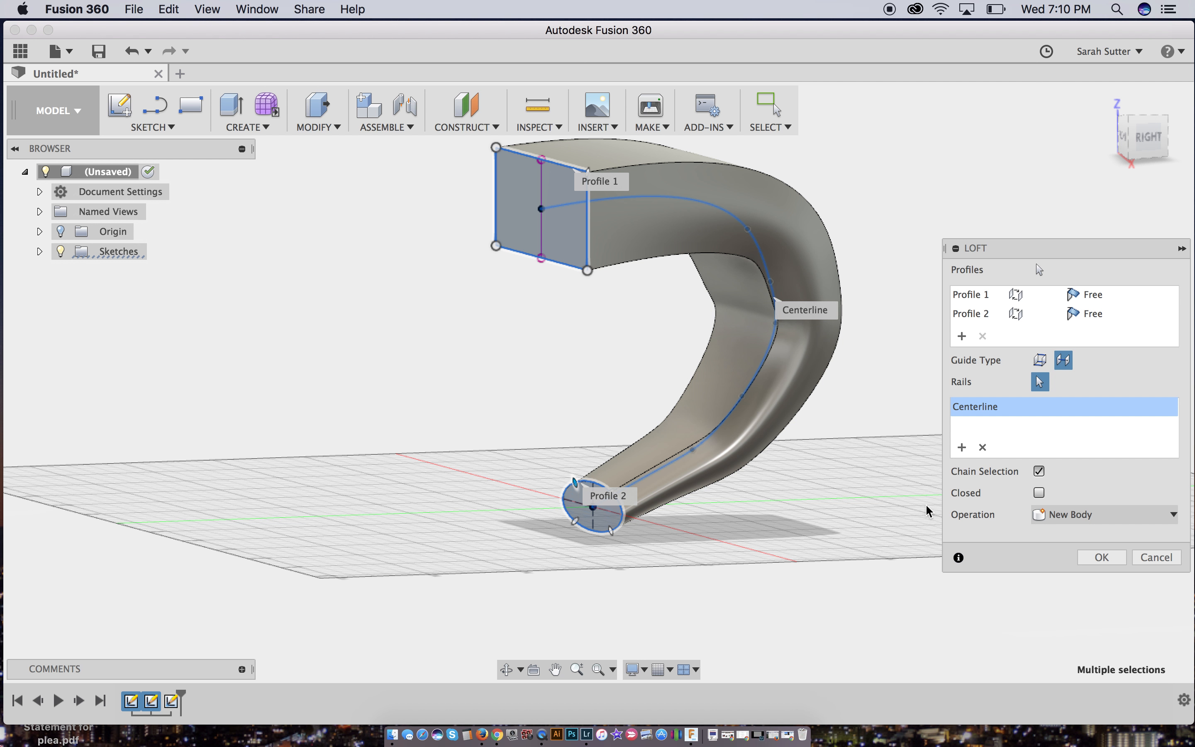
click(1100, 557)
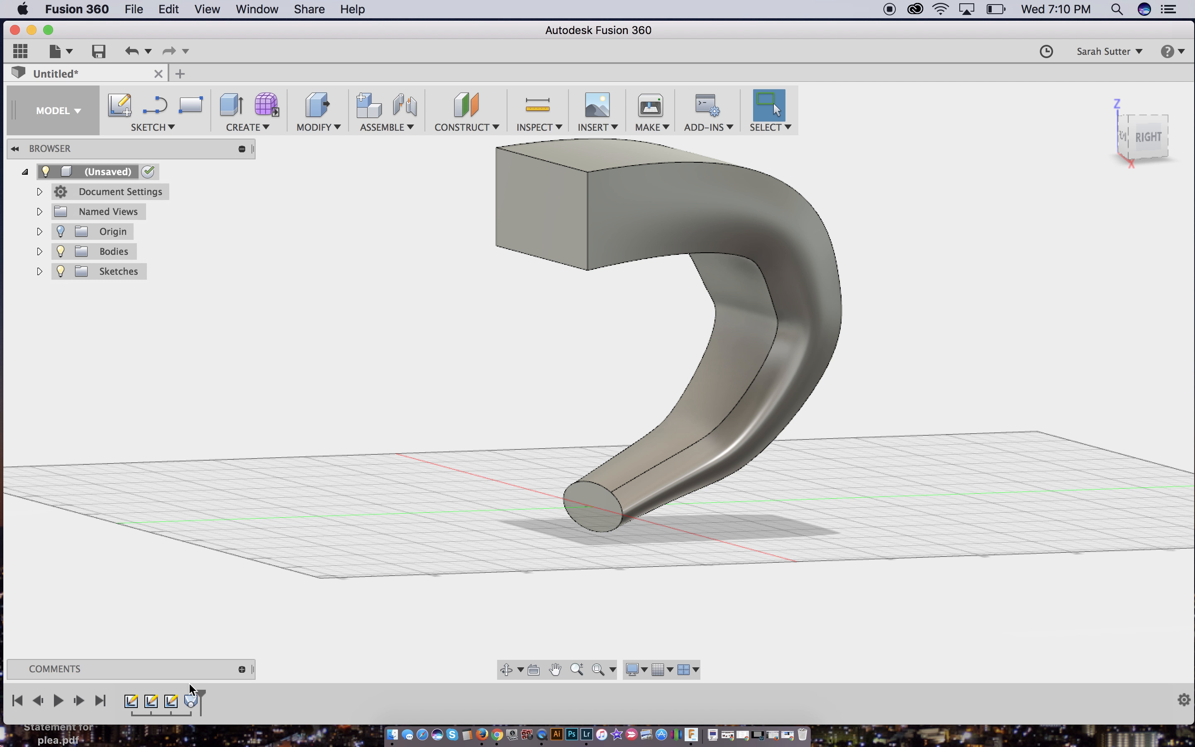
Edit the spline path's sketch, shifting its three middle fit points outward to smooth the loft's curve, and finish the sketch.
click(171, 701)
right_click(171, 701)
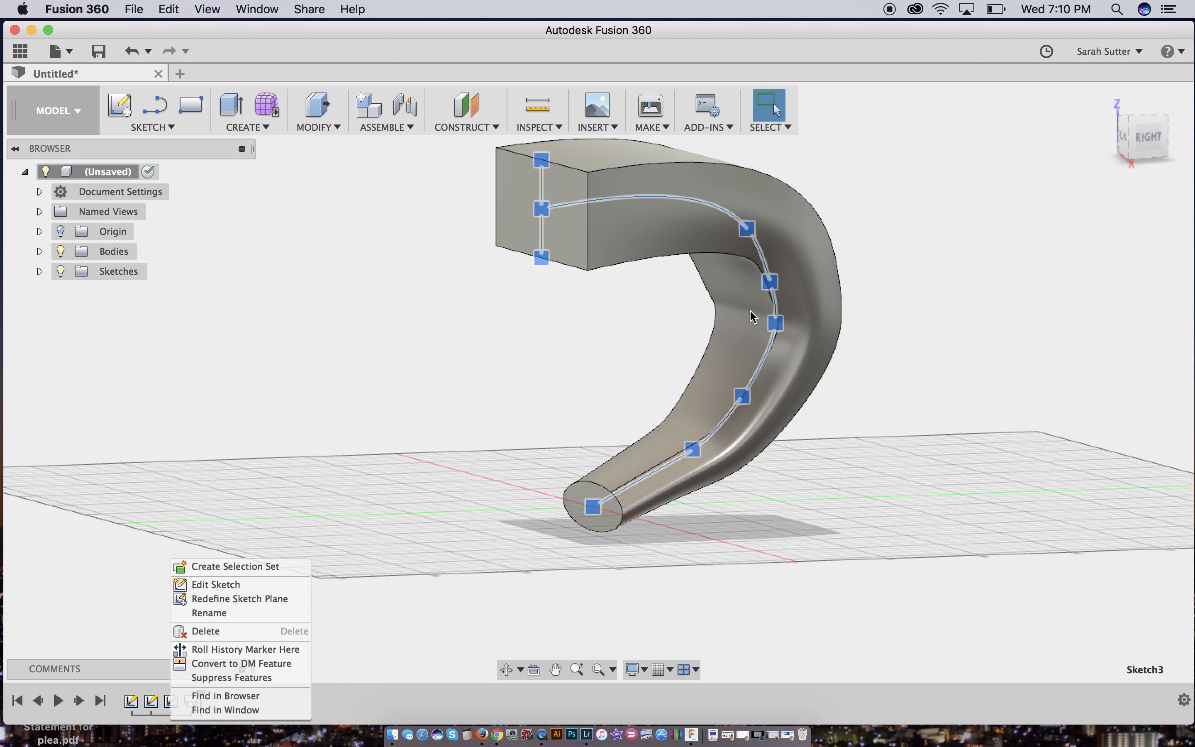
click(773, 280)
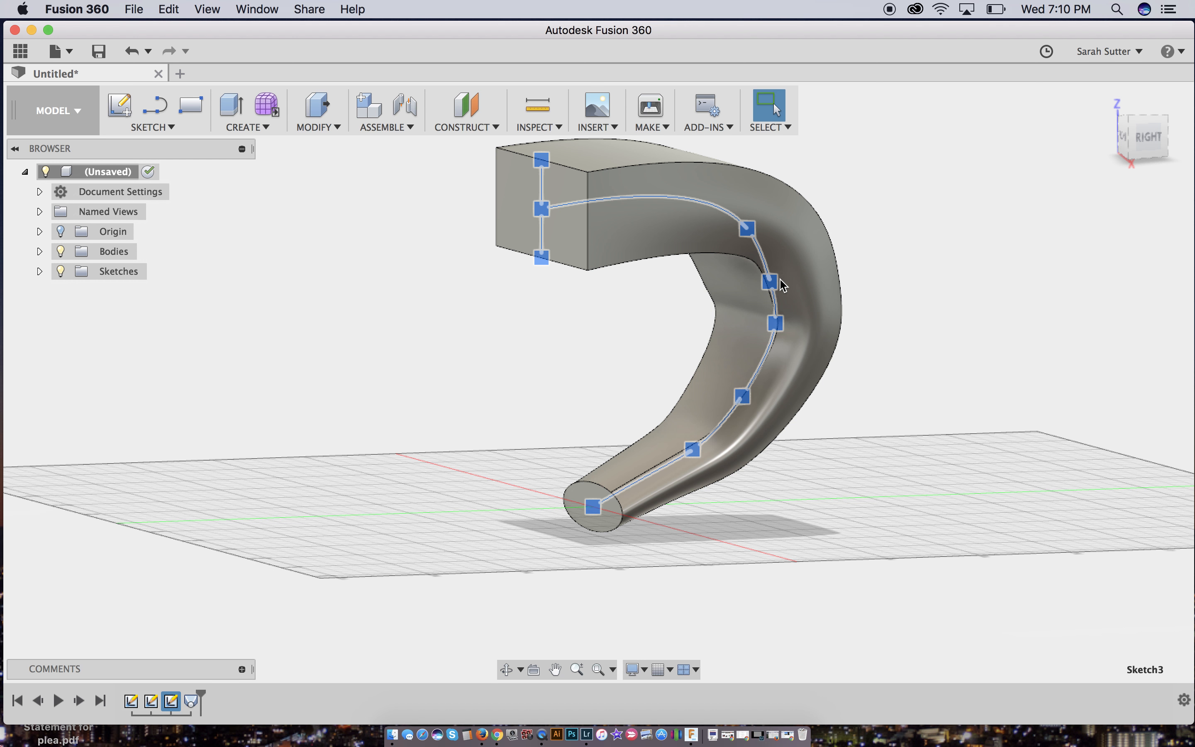
right_click(174, 701)
key(Escape)
right_click(174, 701)
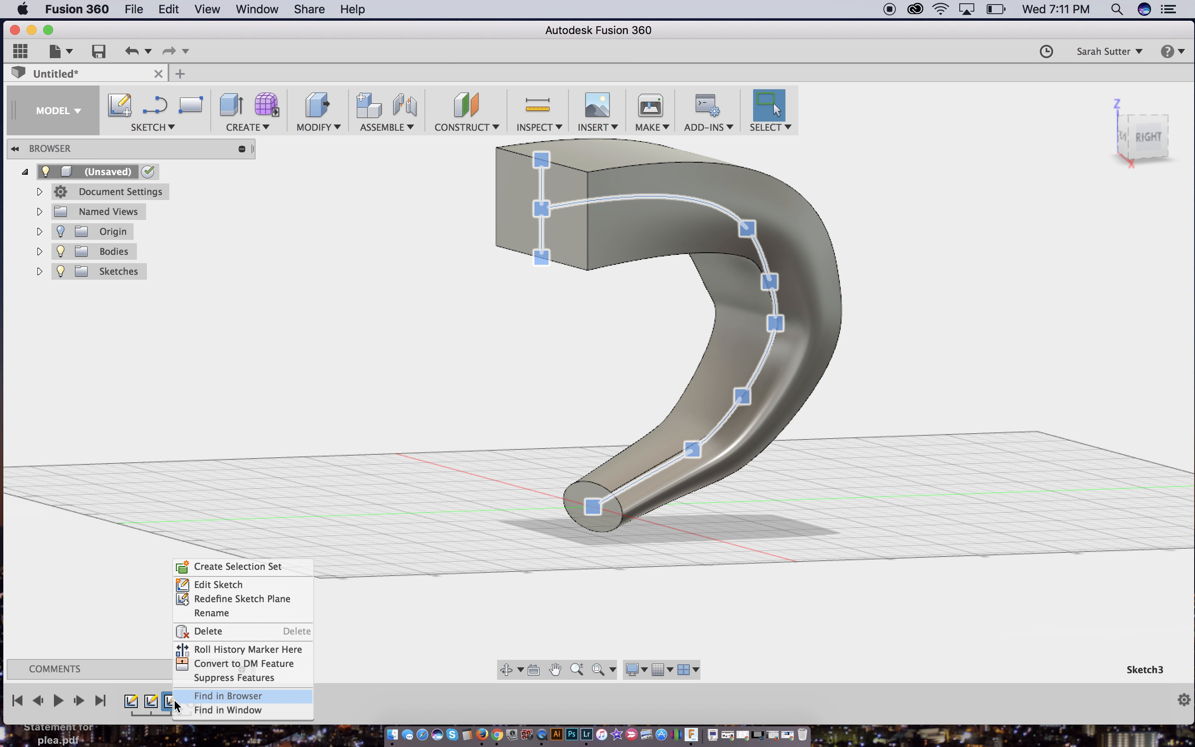
click(224, 586)
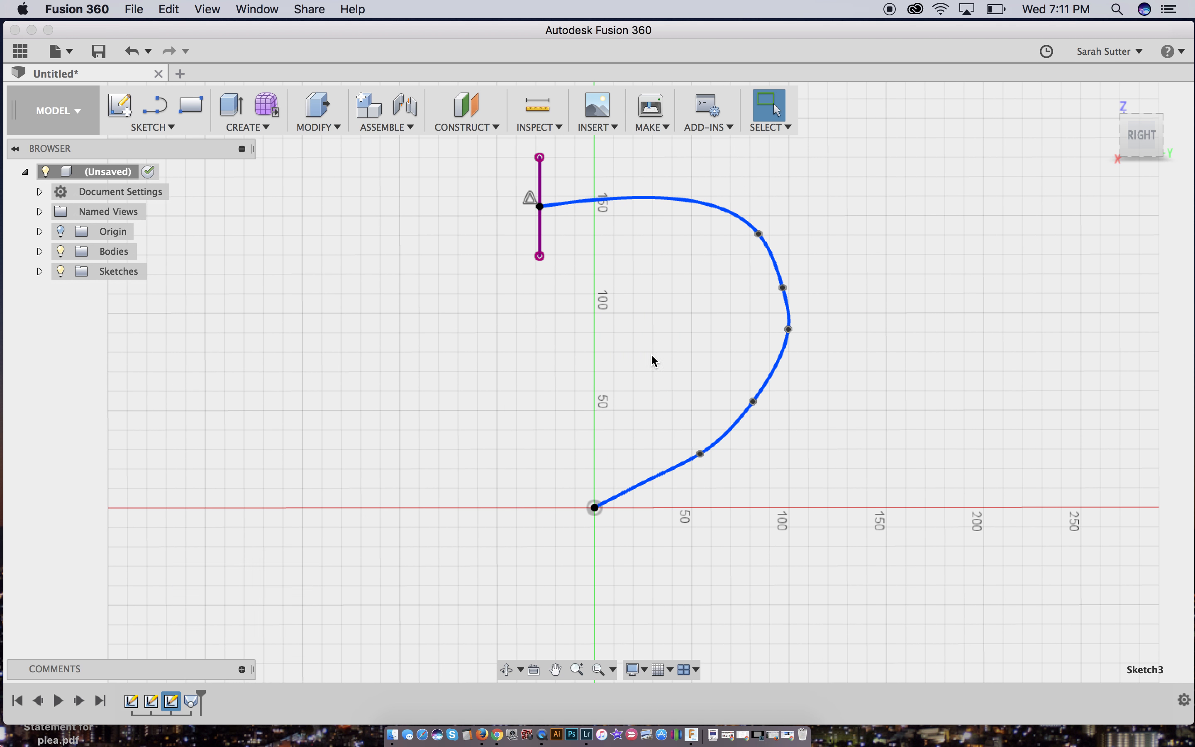
drag(783, 291, 799, 334)
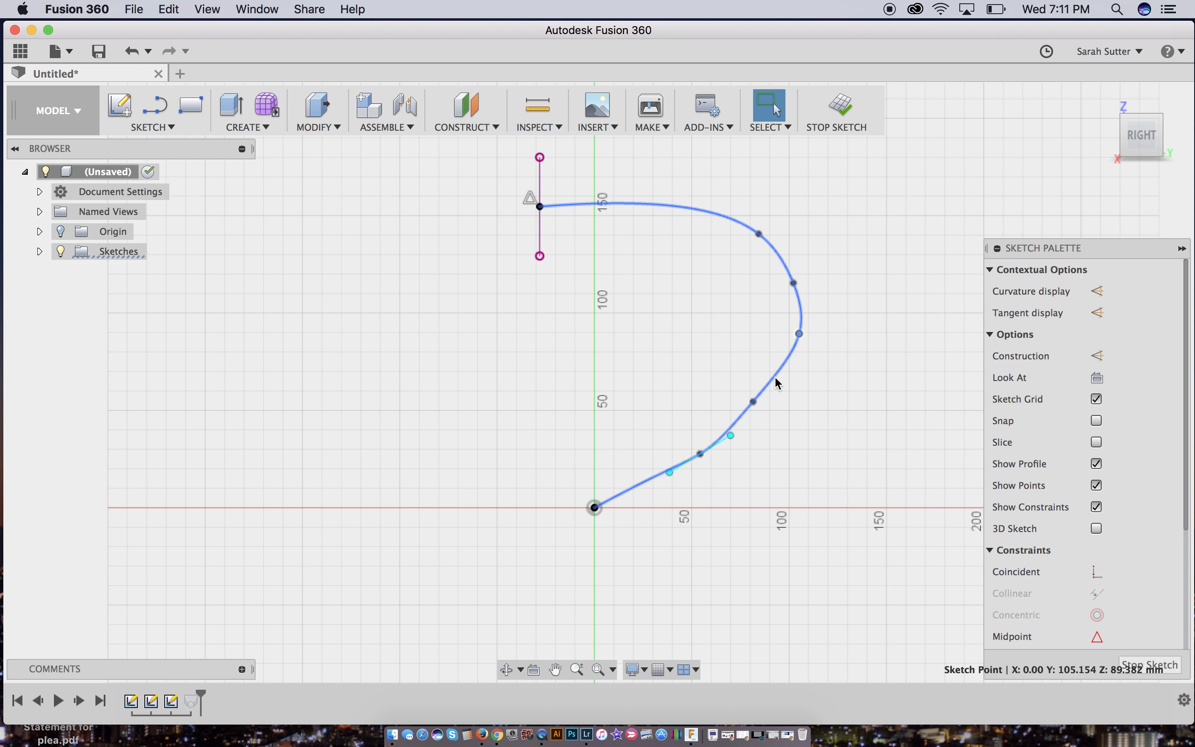
drag(752, 401, 760, 408)
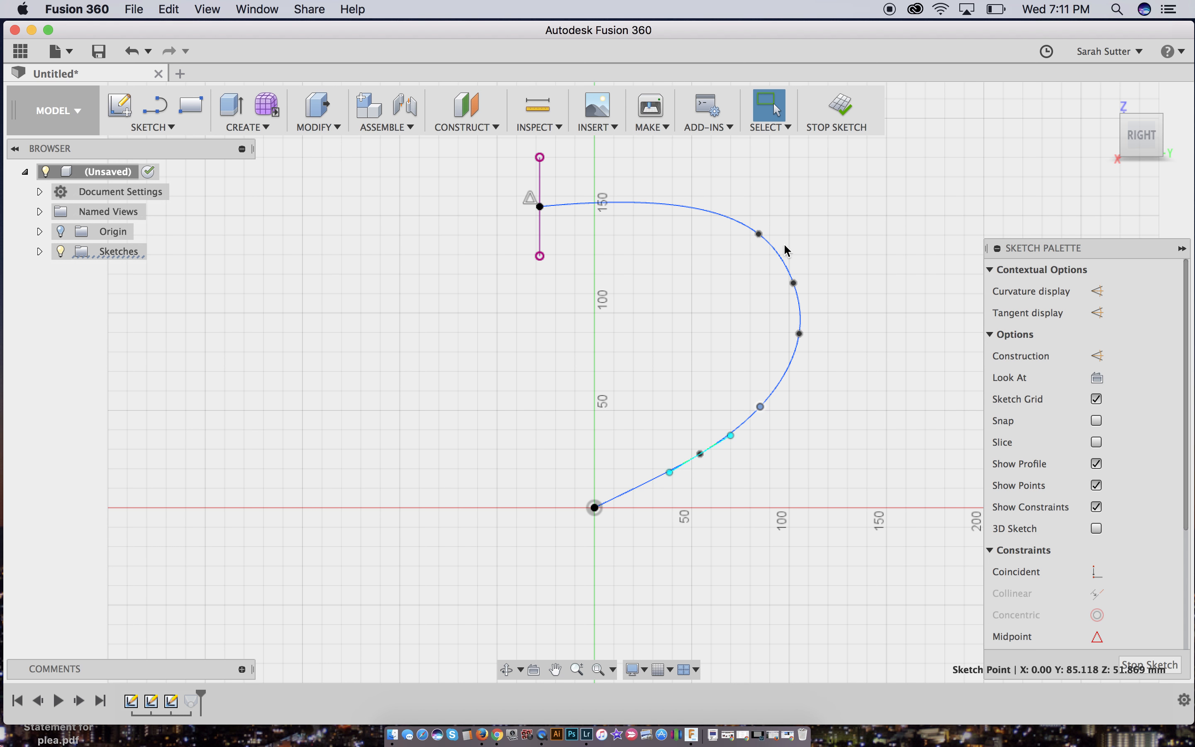
drag(800, 336, 797, 346)
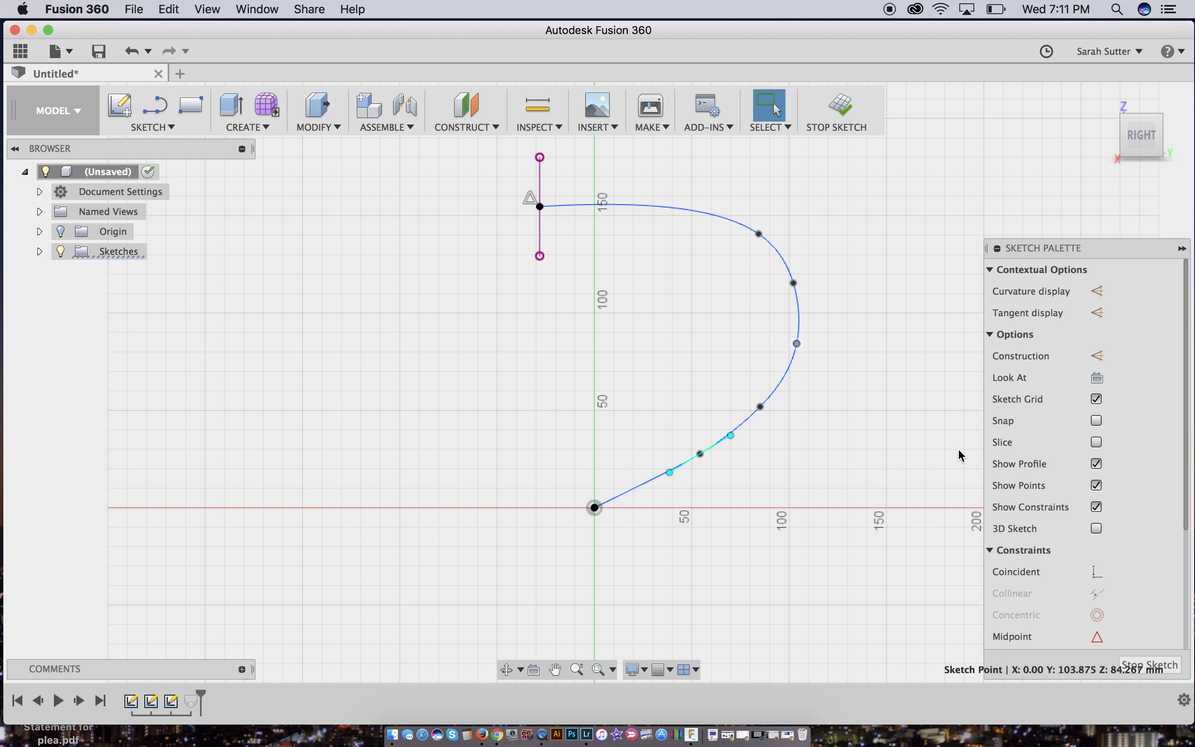
click(841, 108)
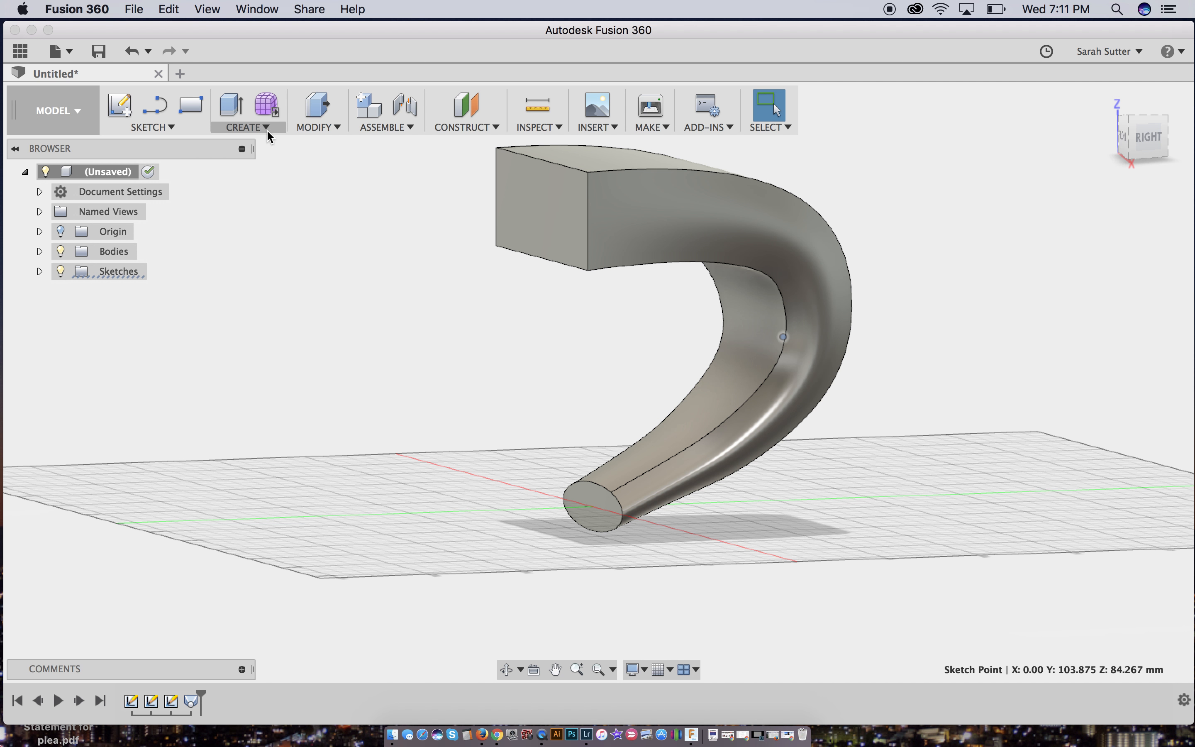
Shell the lofted body with a 2 mm inside thickness, removing the rectangular end face.
click(304, 126)
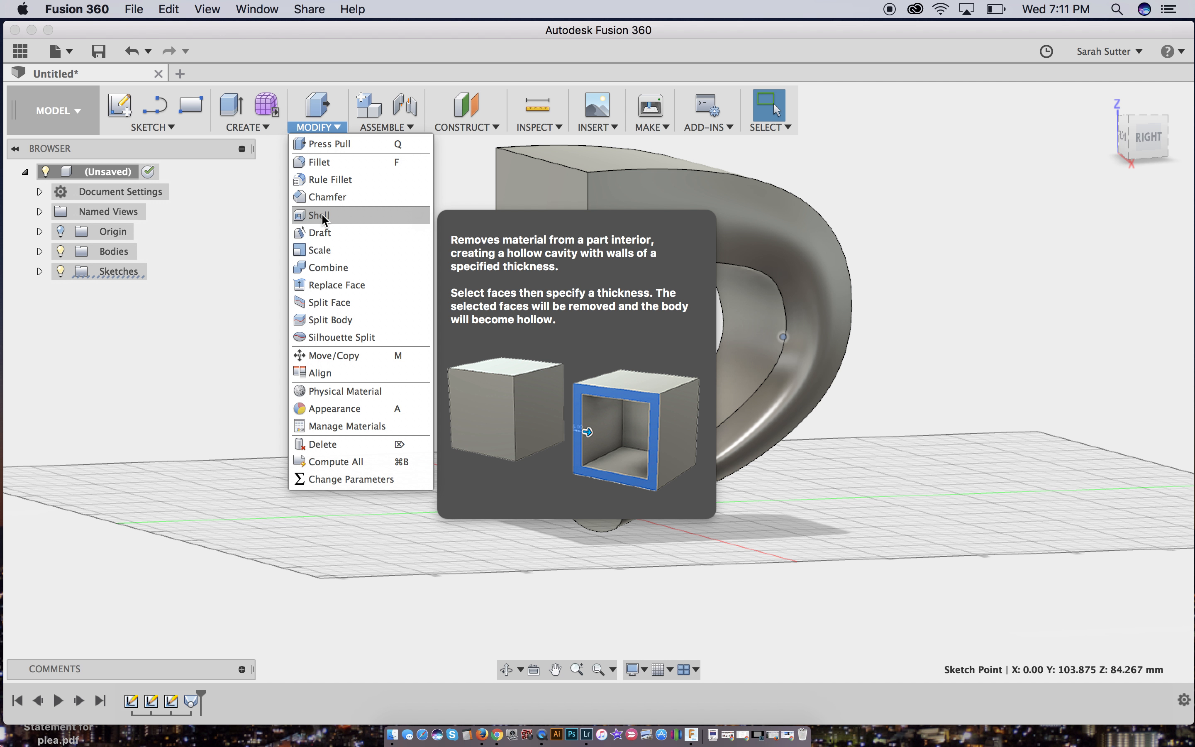
click(322, 216)
click(547, 207)
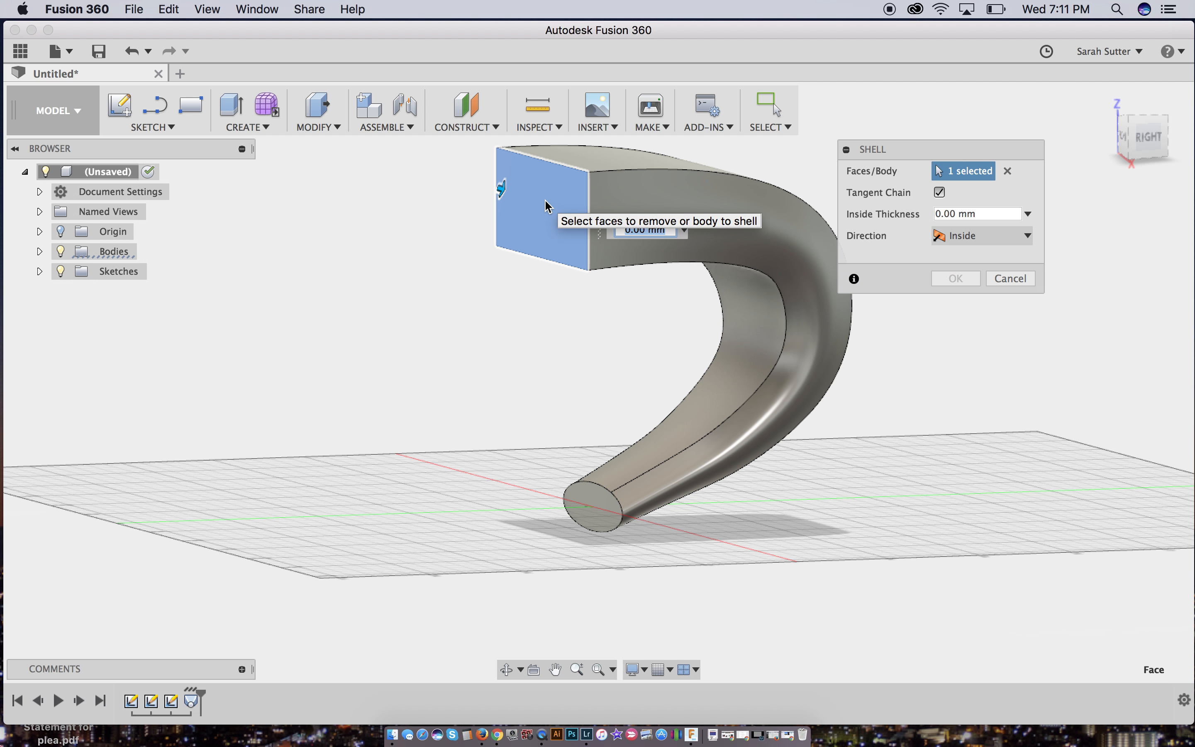
text(2mm)
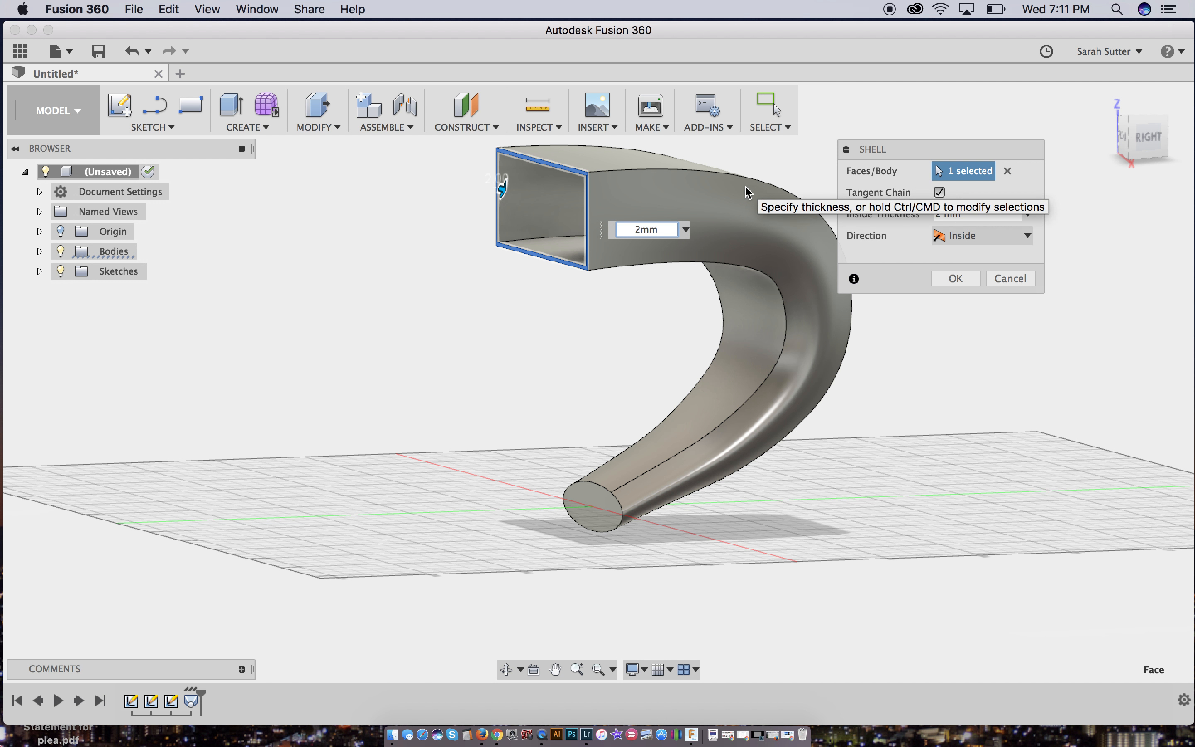
click(956, 278)
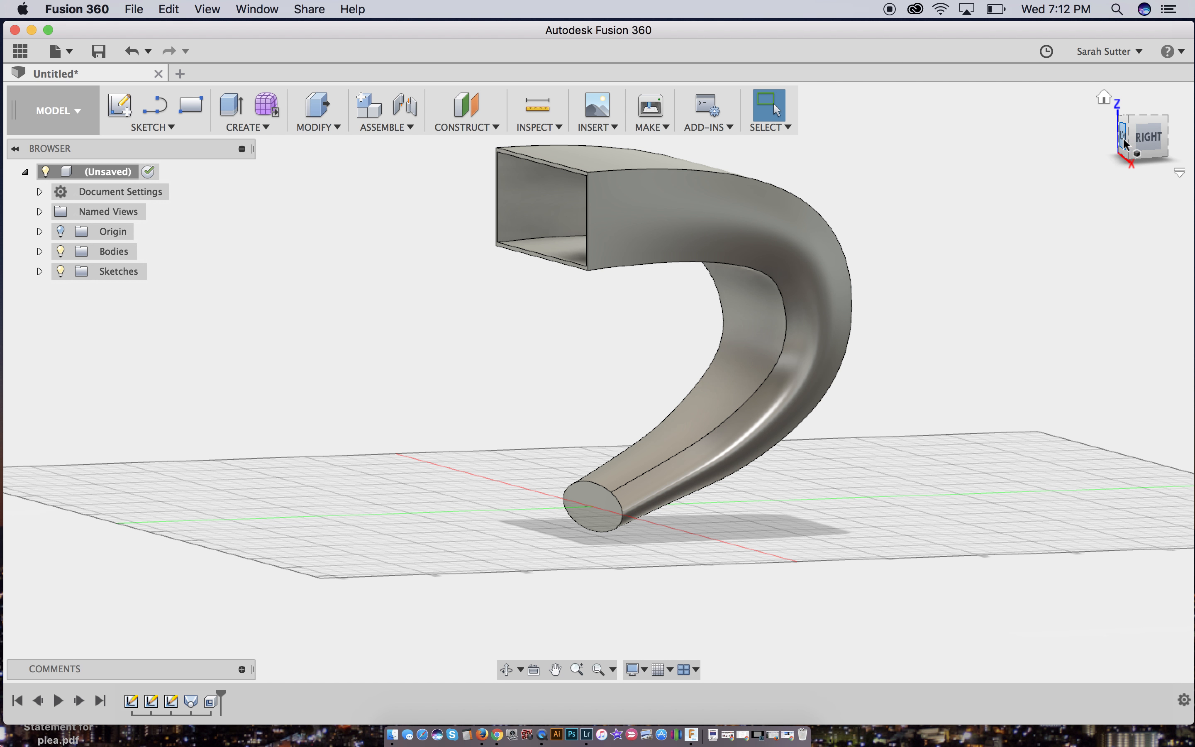
Create a new sketch on the elliptical end face of the shelled body.
mouse_move(1150, 137)
mouse_down()
mouse_move(1165, 135)
mouse_move(75, 142)
mouse_move(29, 99)
mouse_up()
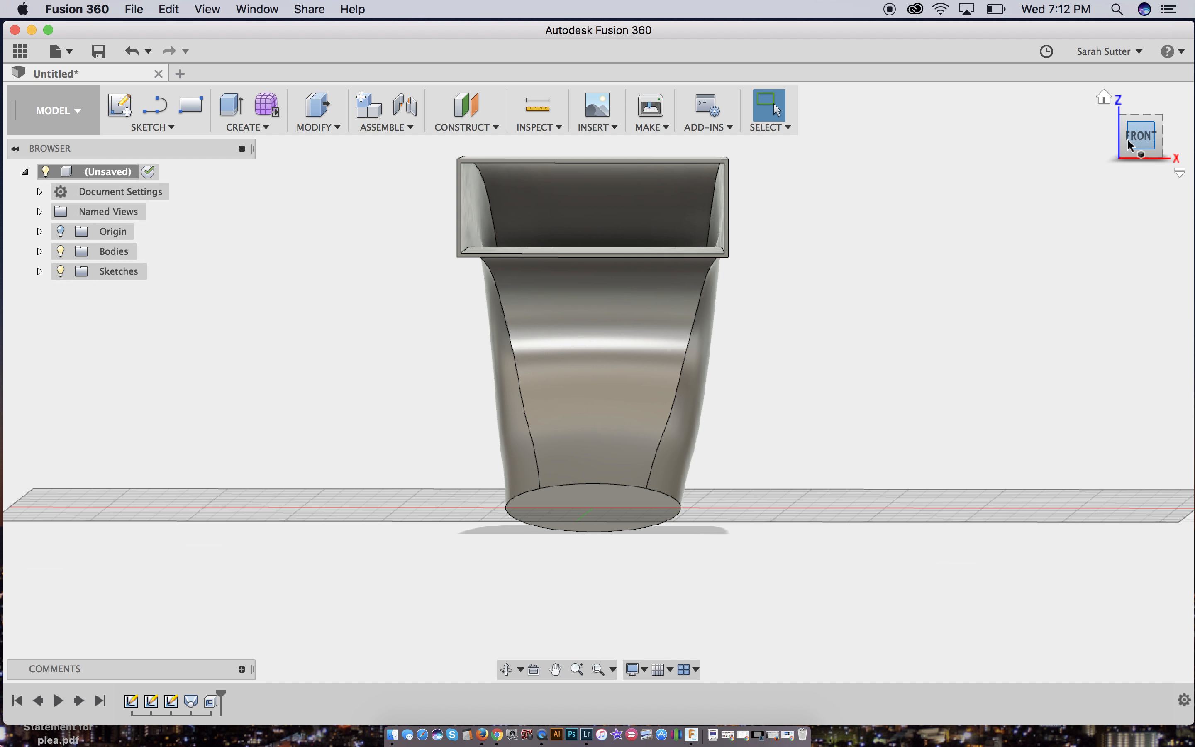
click(167, 129)
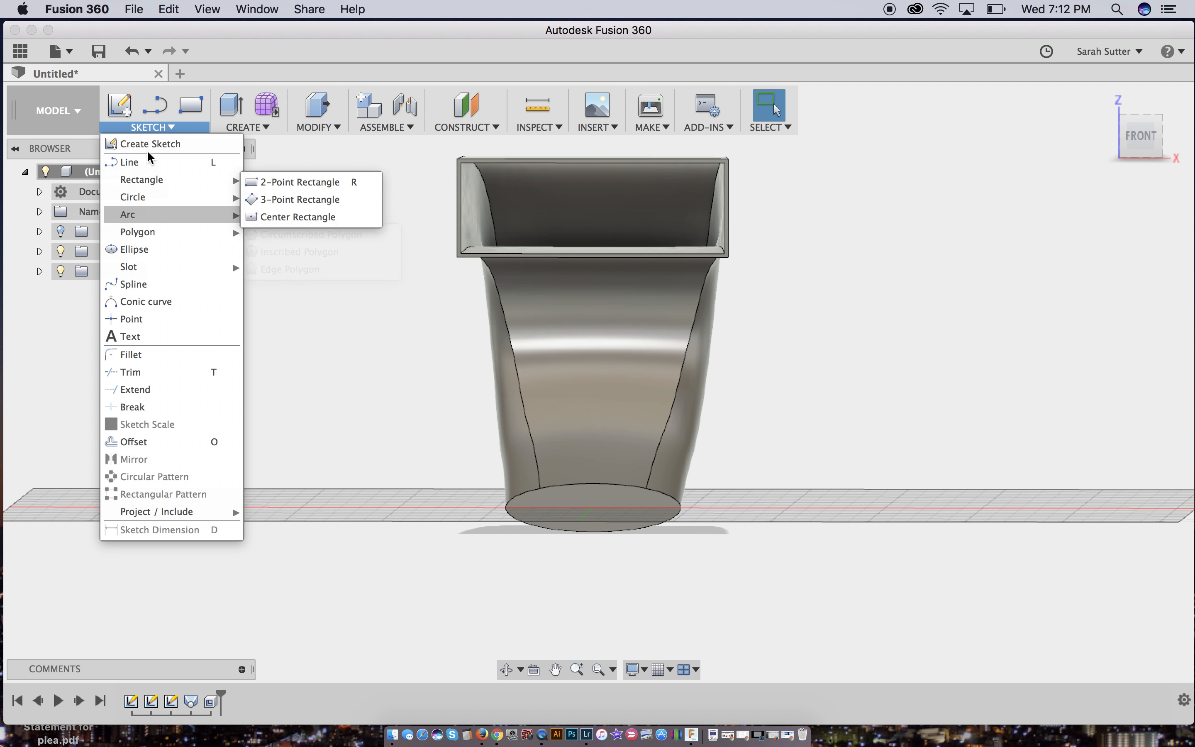
click(124, 105)
click(145, 127)
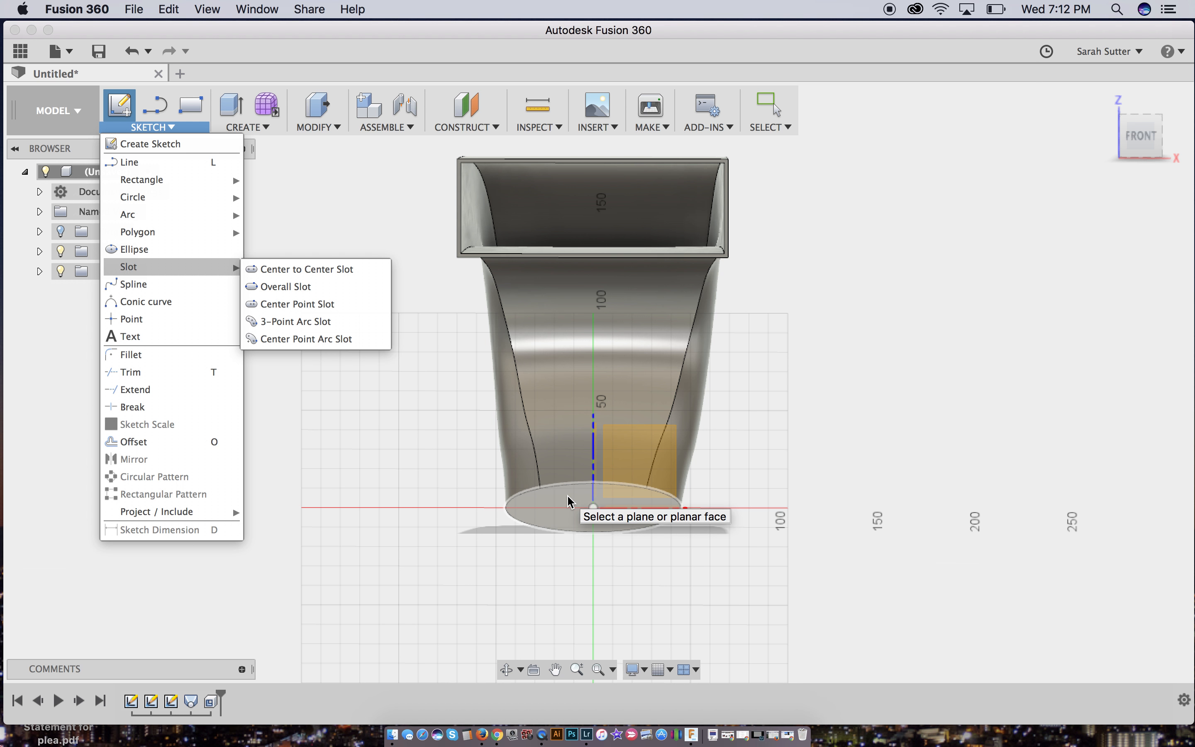
click(568, 501)
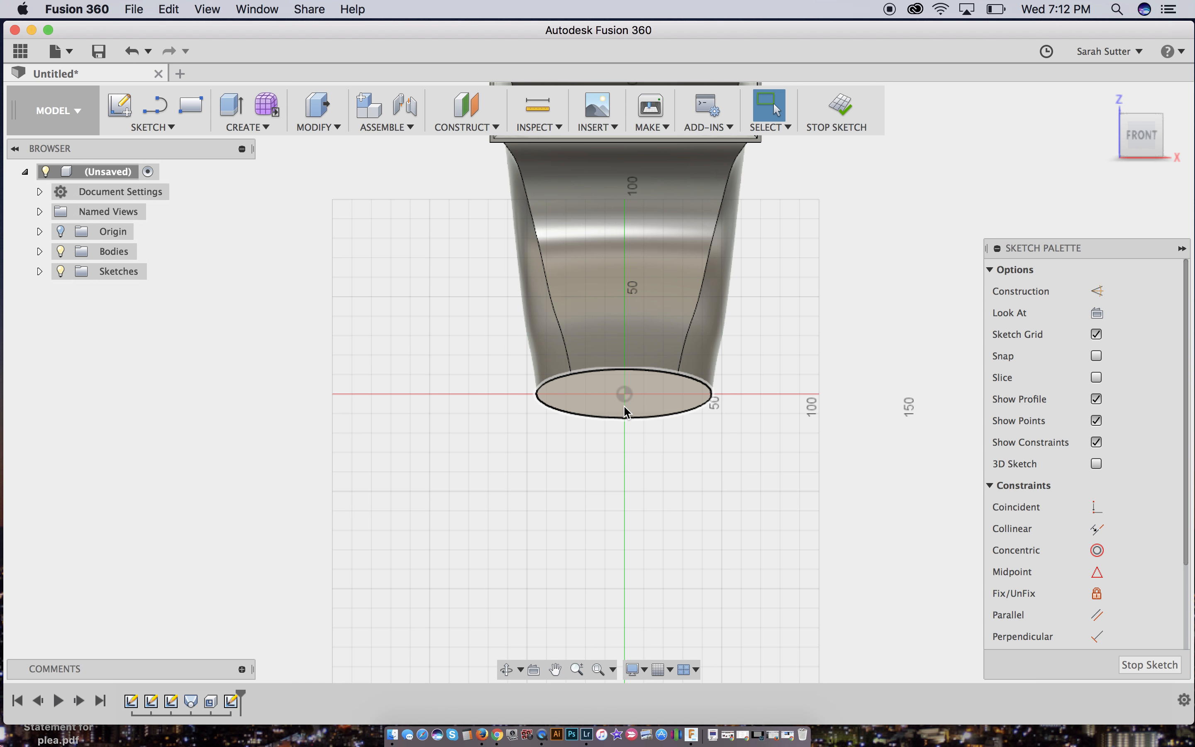
Try to draw an ellipse centered on the end face with an 81 mm first axis at 90 degrees.
click(169, 129)
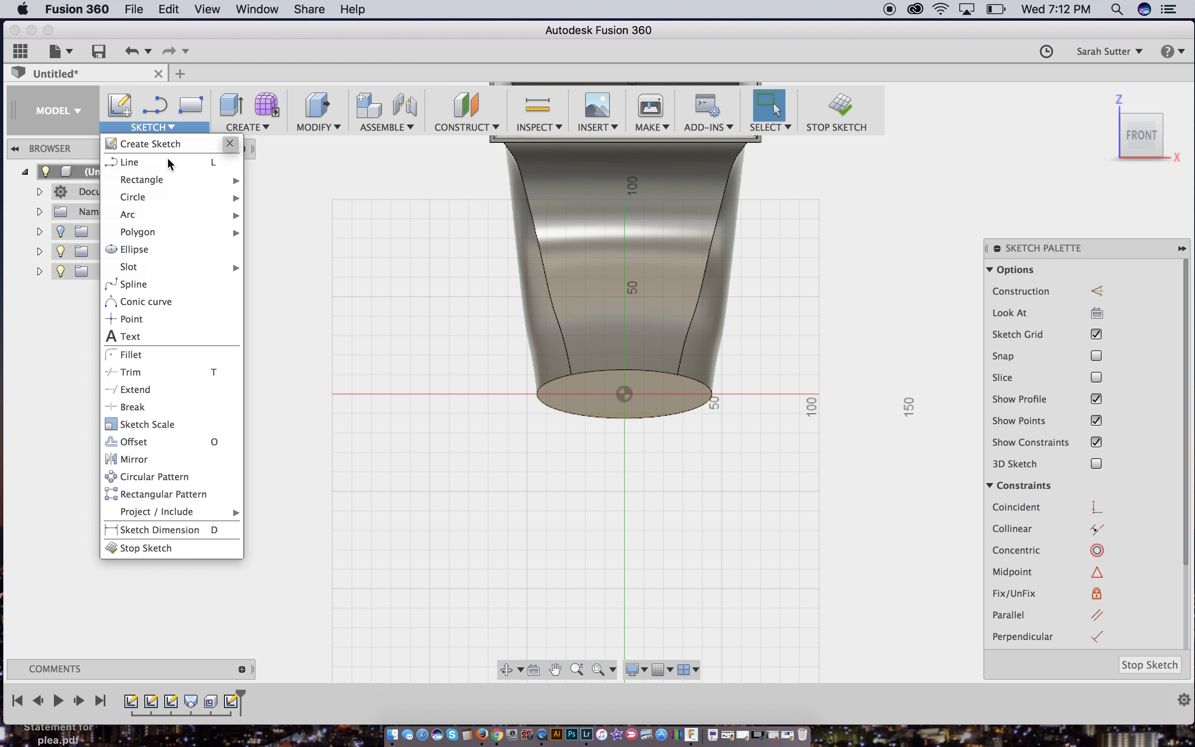
click(138, 250)
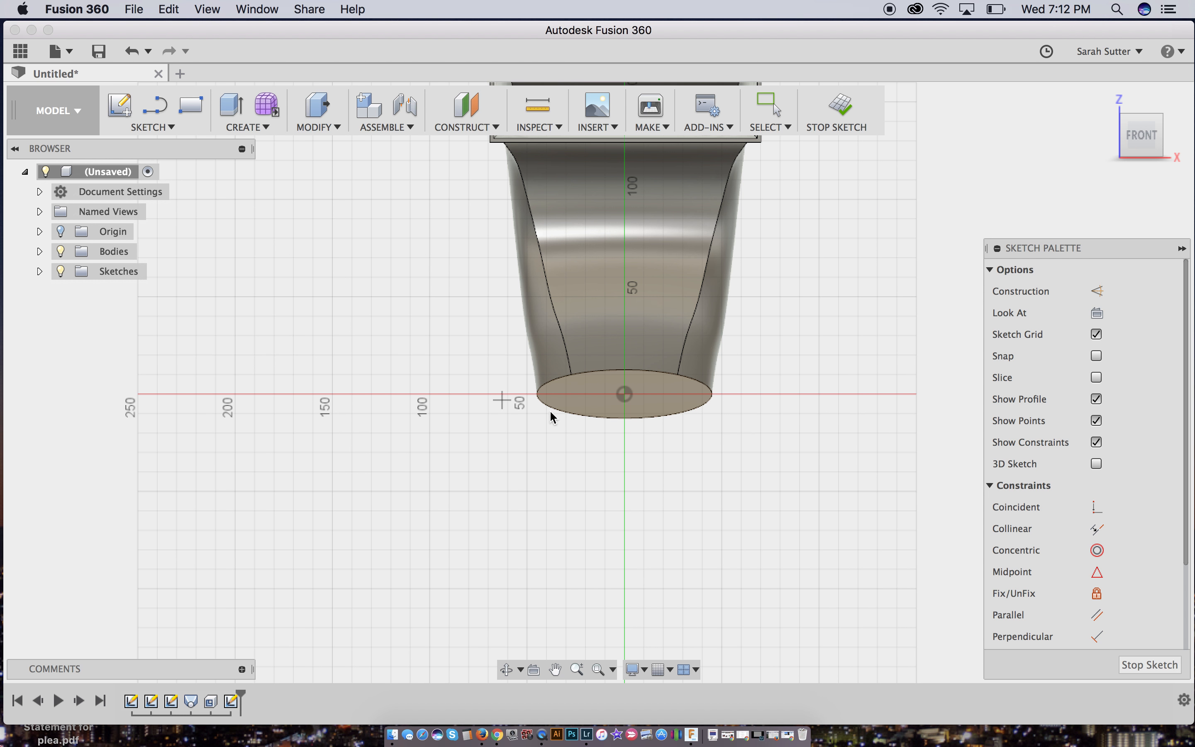
click(625, 394)
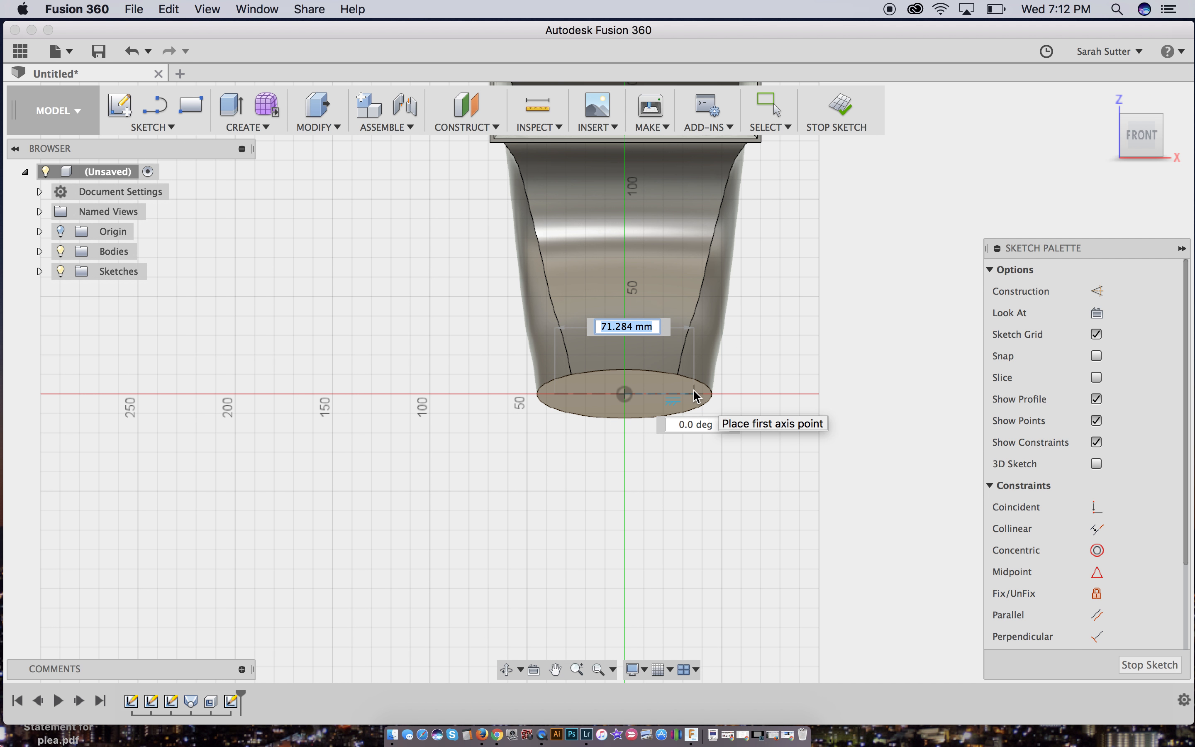
text(81)
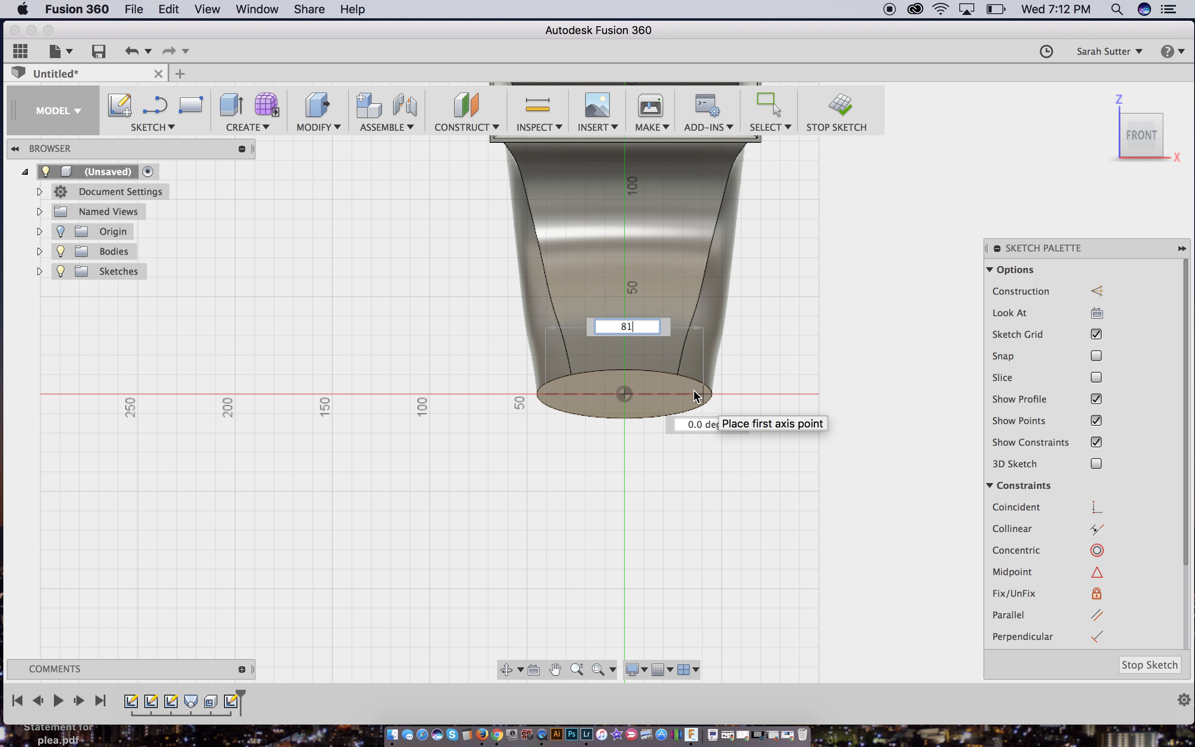
key(Tab)
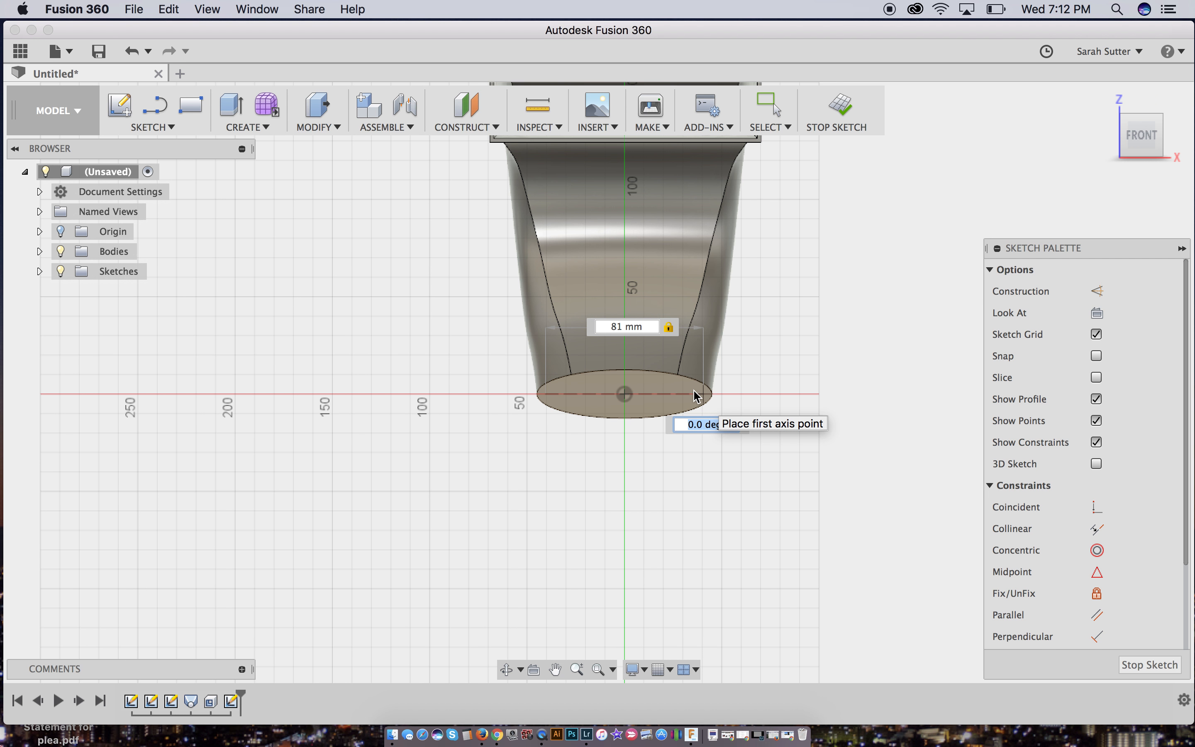
text(90)
key(Tab)
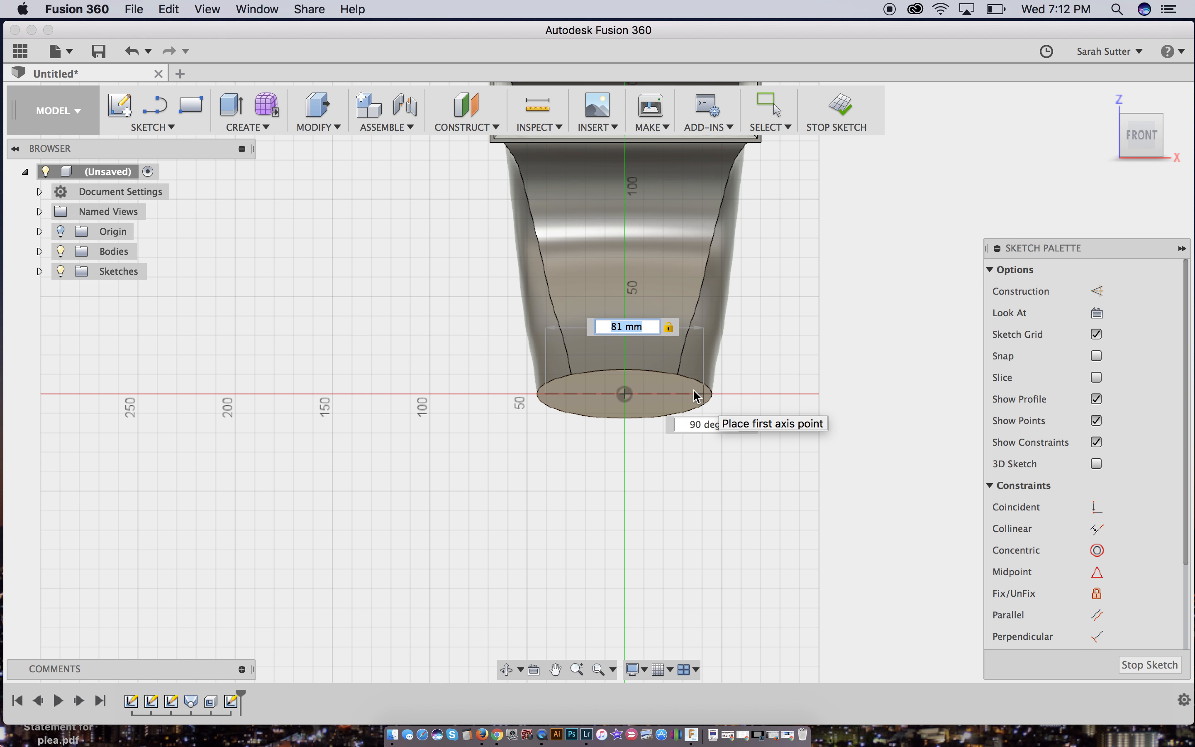
key(Tab)
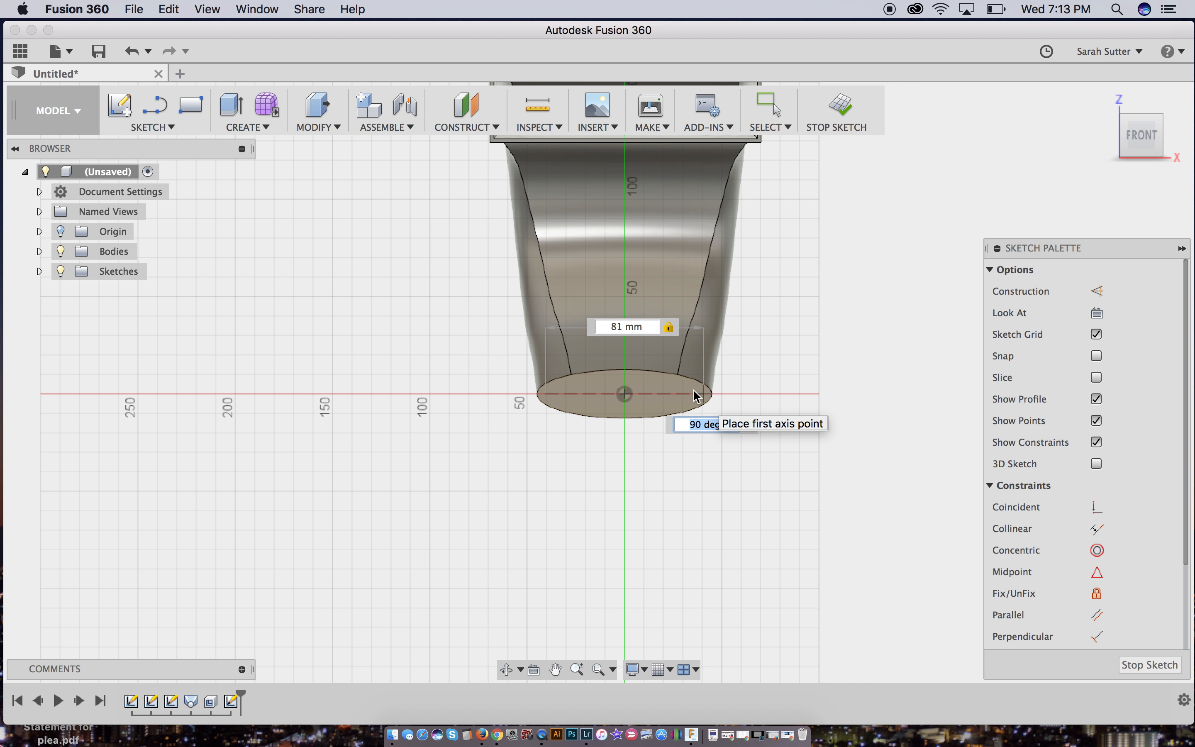
key(Return)
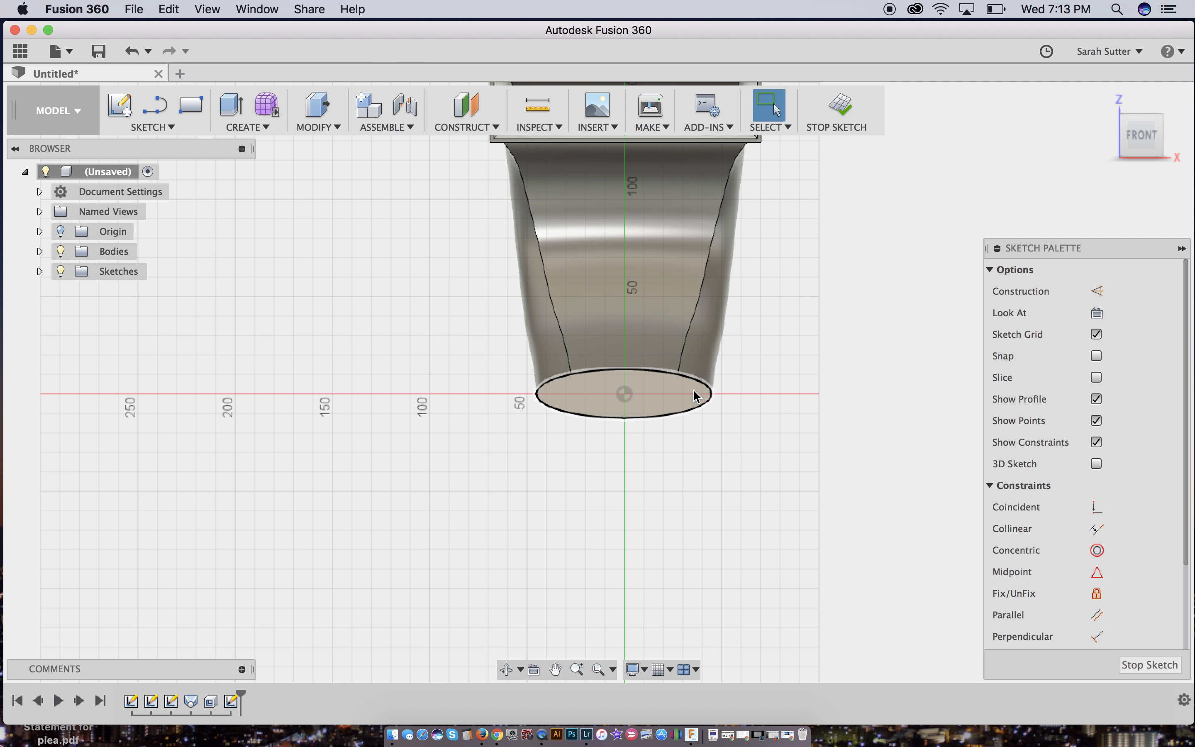
Sketch an ellipse centered on the end face, about 75.5 mm along the horizontal axis and 20 mm high, and finish the sketch.
click(624, 395)
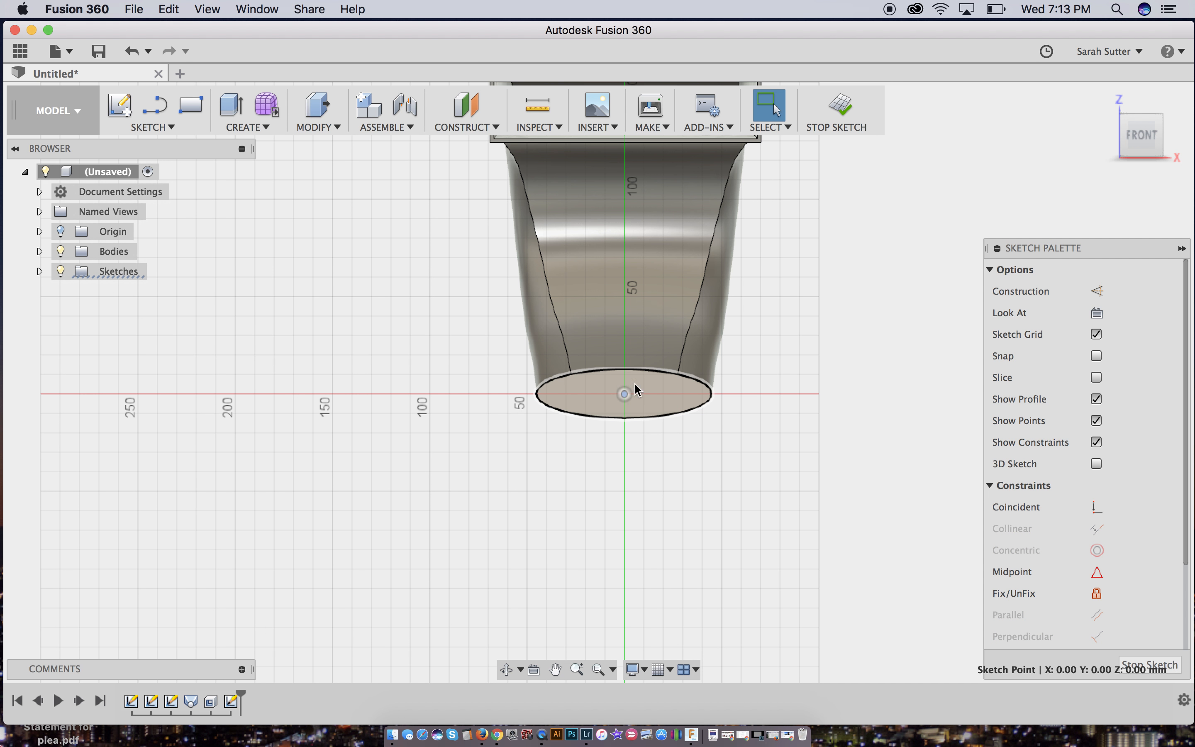
click(169, 127)
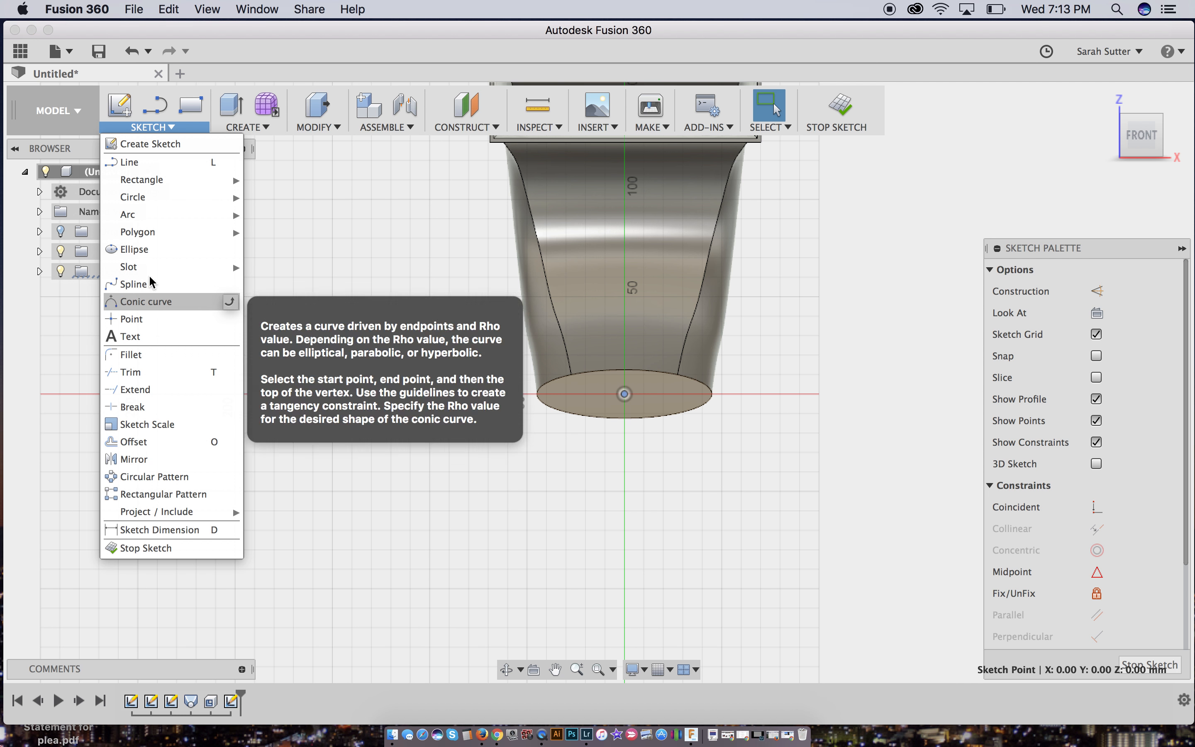
click(143, 249)
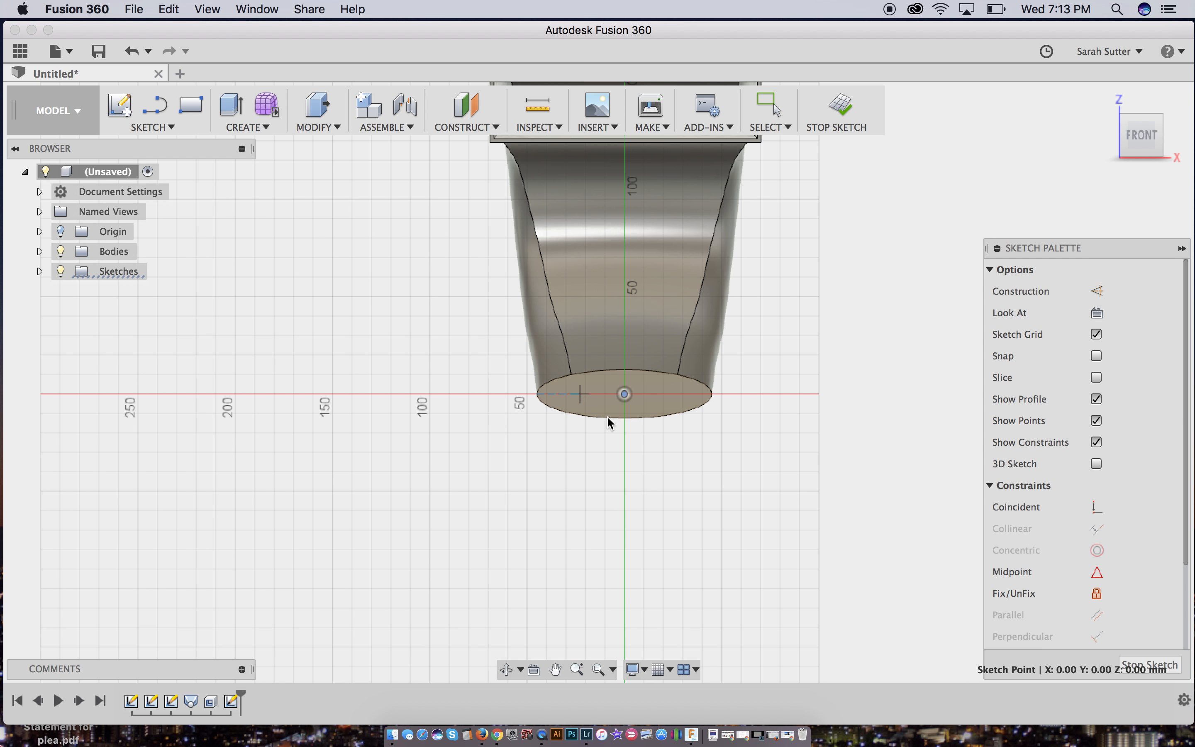
click(624, 394)
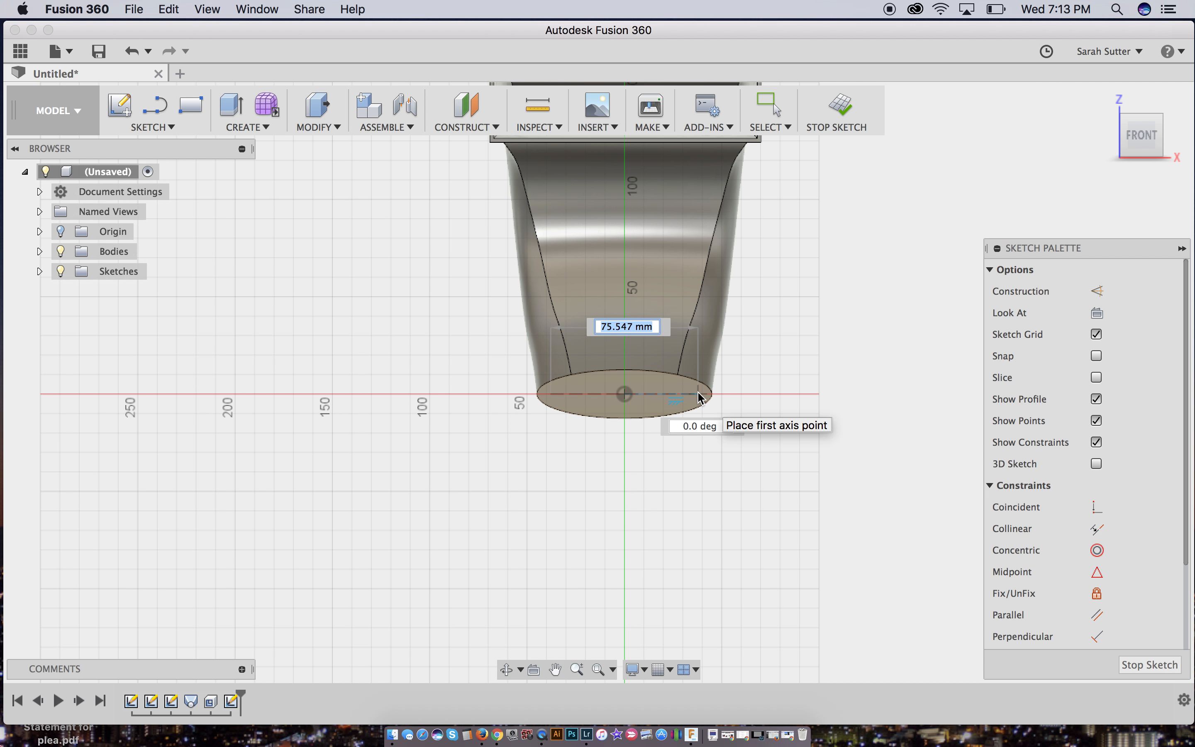
click(699, 393)
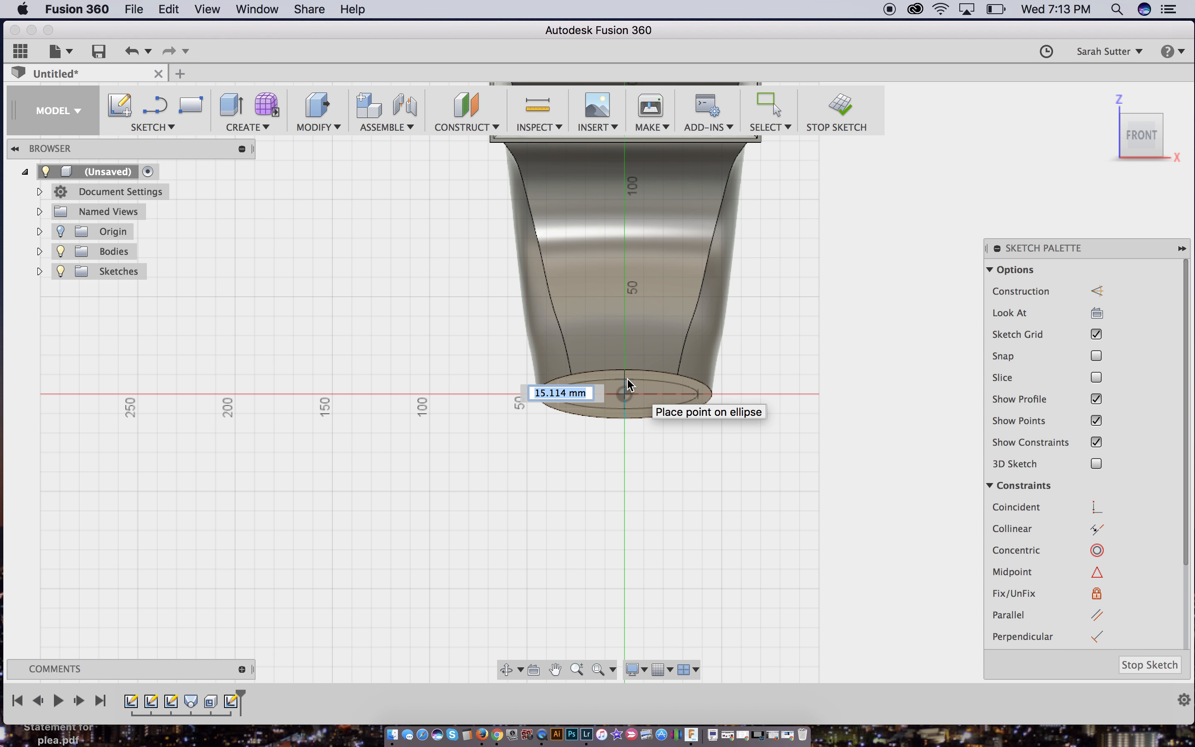
text(20)
key(Tab)
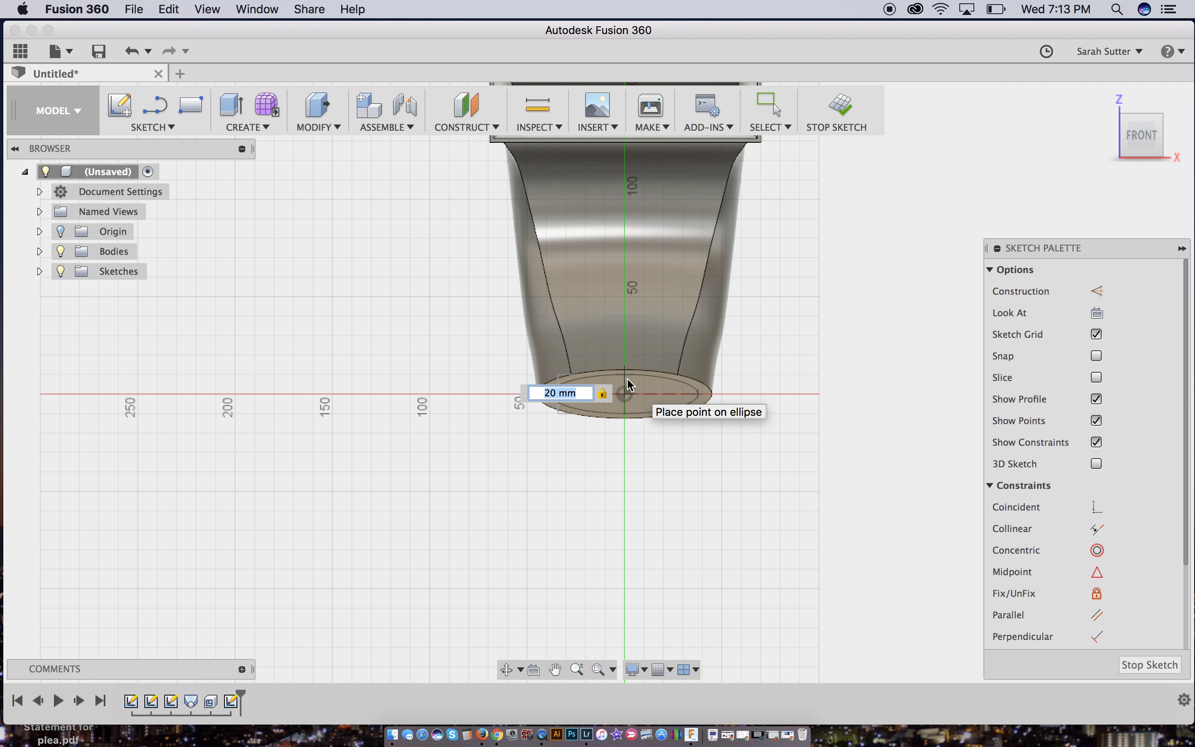
key(Return)
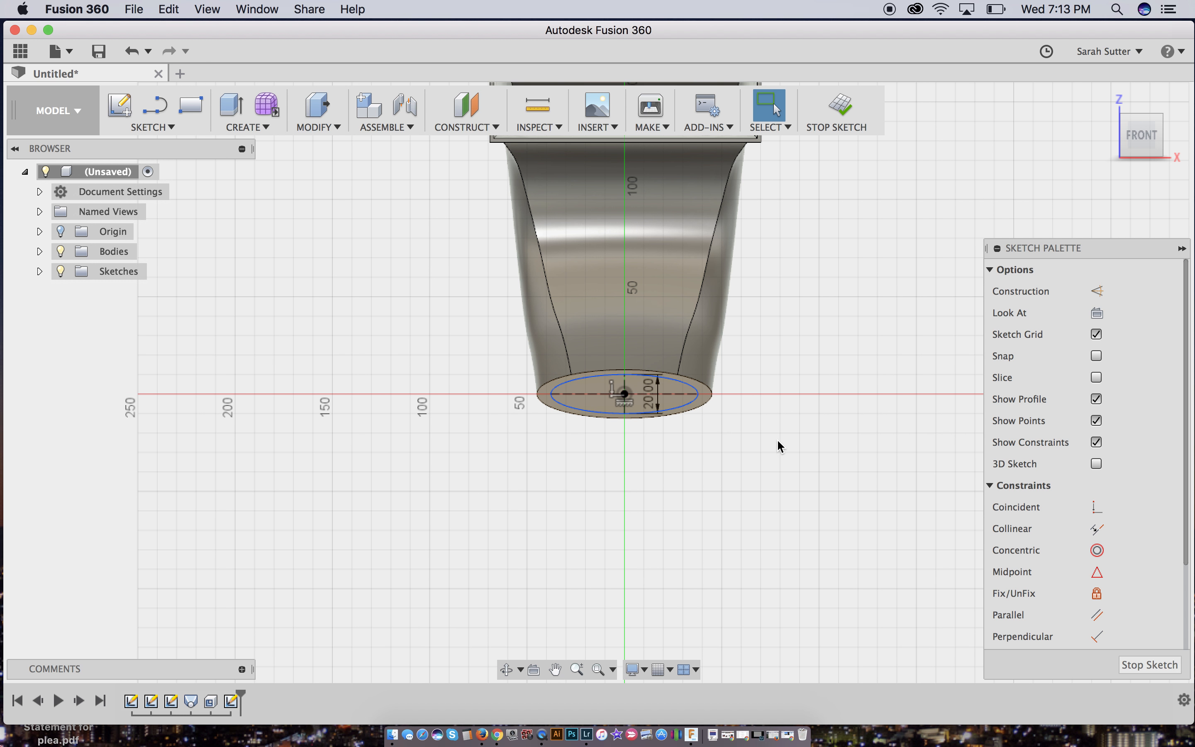
mouse_move(1124, 141)
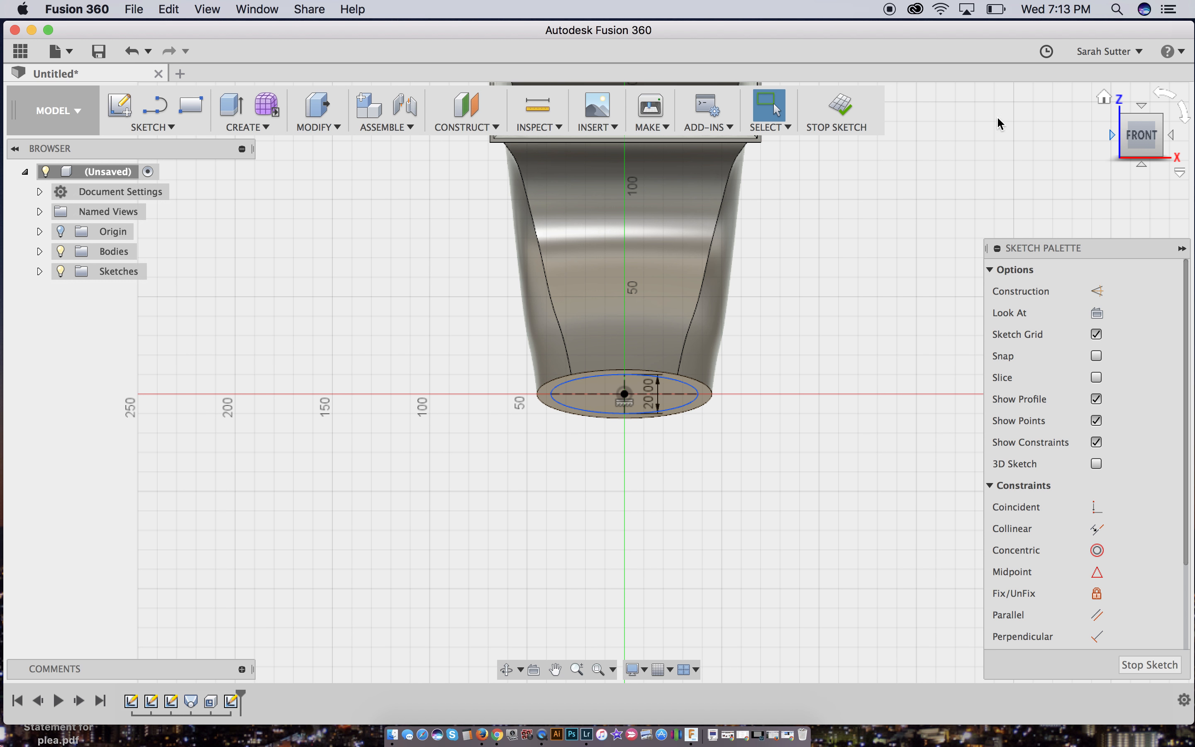
click(839, 111)
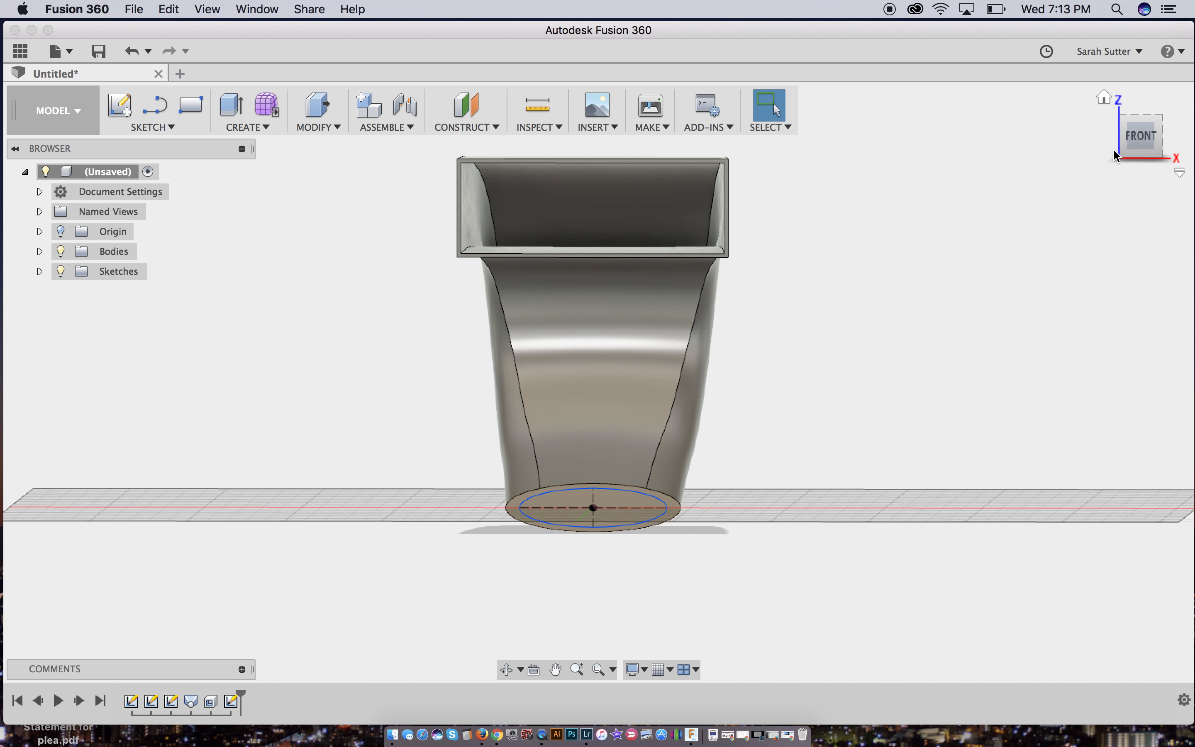
mouse_move(1123, 140)
mouse_down()
mouse_move(1161, 117)
mouse_move(1112, 94)
mouse_move(1117, 108)
mouse_move(1088, 118)
mouse_move(1100, 133)
mouse_up()
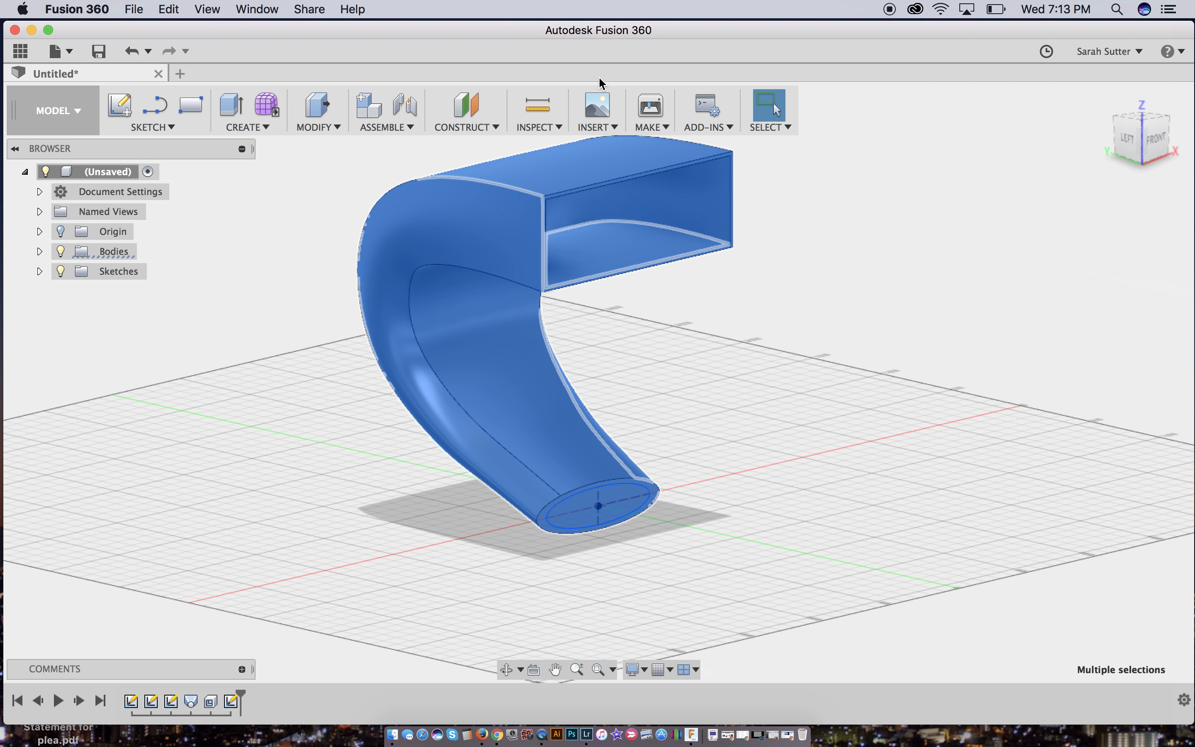
key(q)
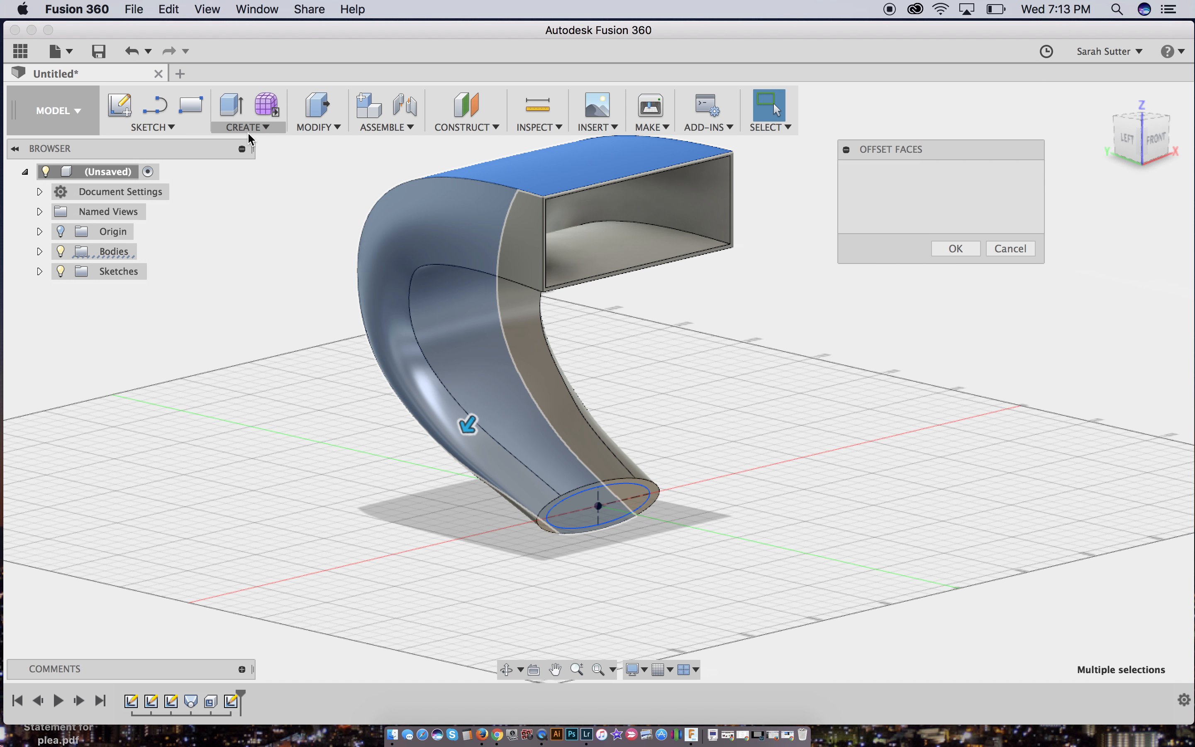
click(576, 504)
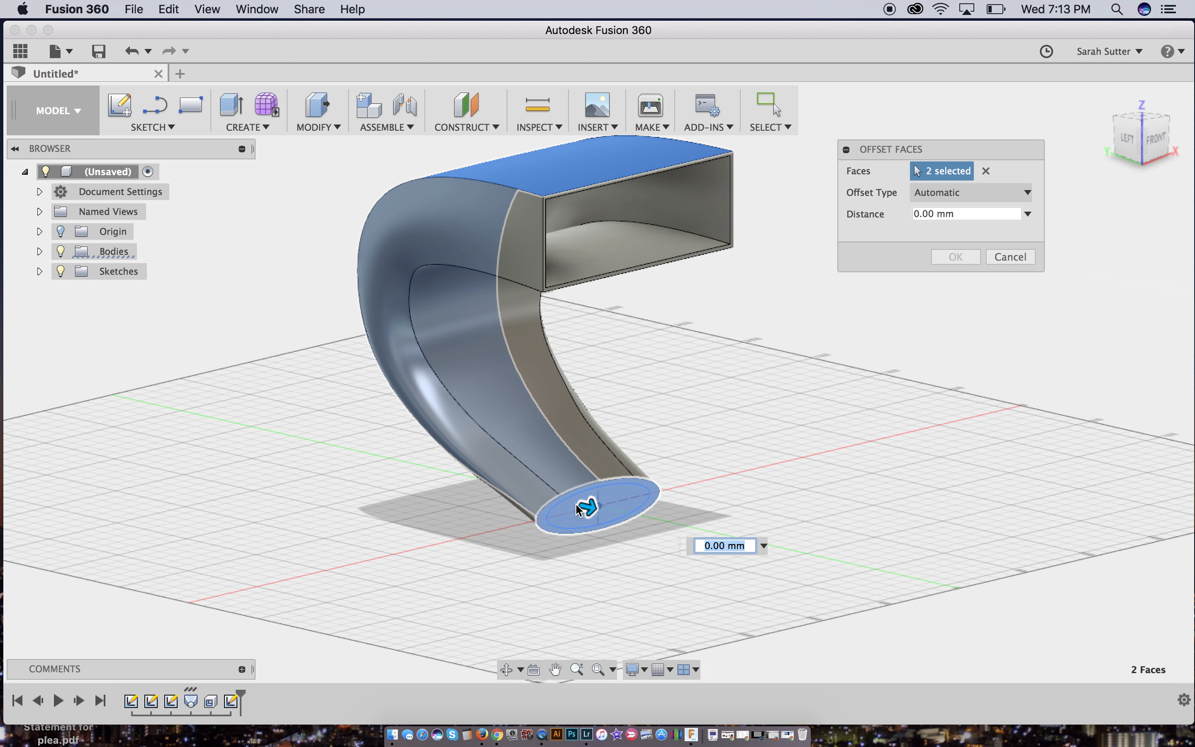
click(565, 501)
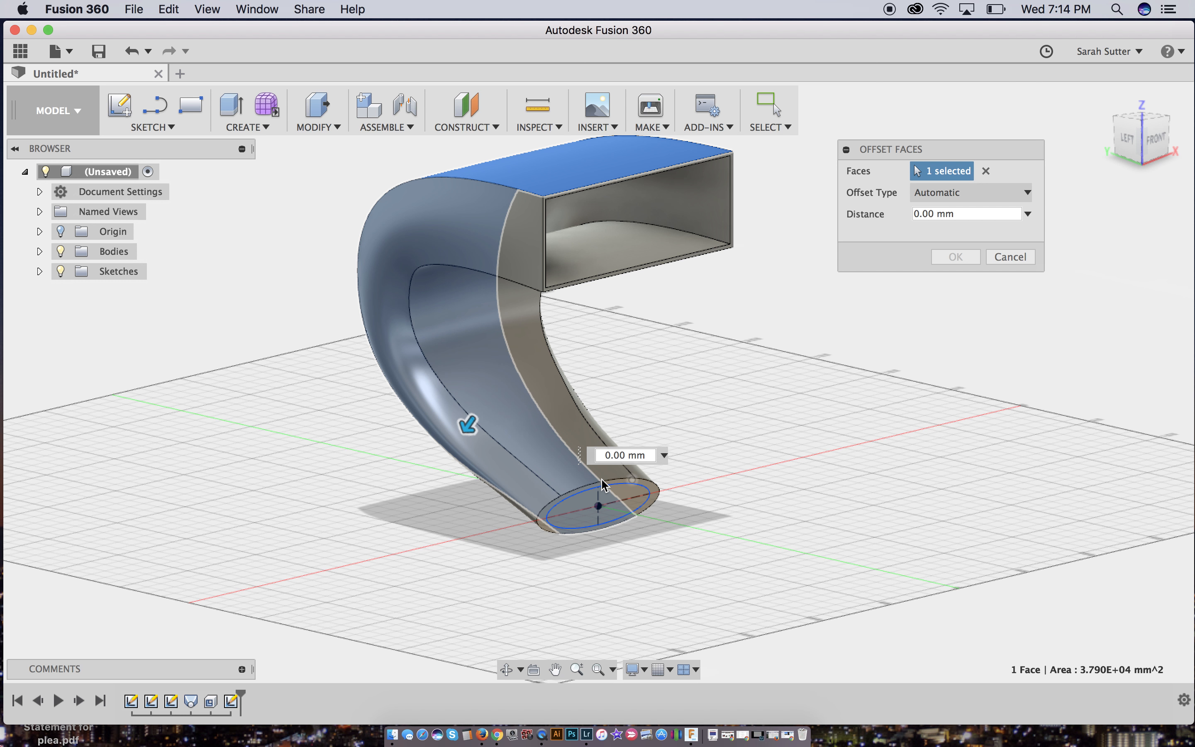
drag(468, 423, 514, 358)
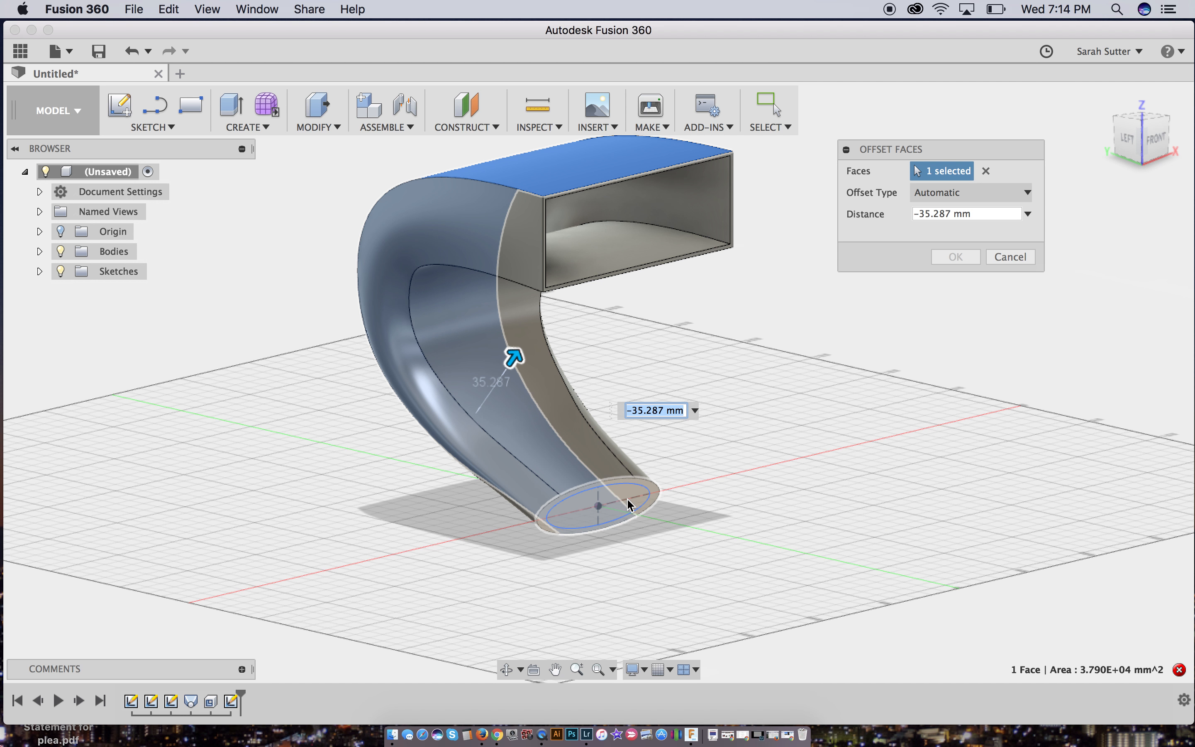
key(Escape)
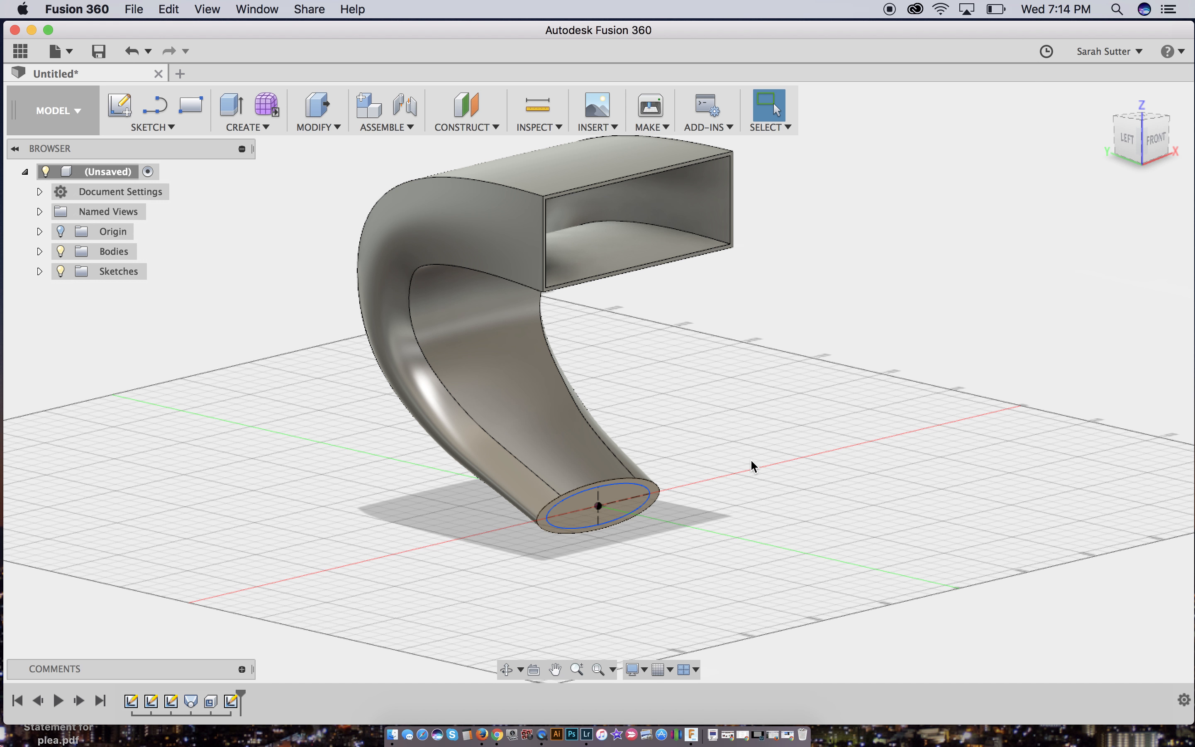
Extrude the ring-shaped profile on the elliptical end 5 mm outward with a 5-degree taper, joined to the body.
key(q)
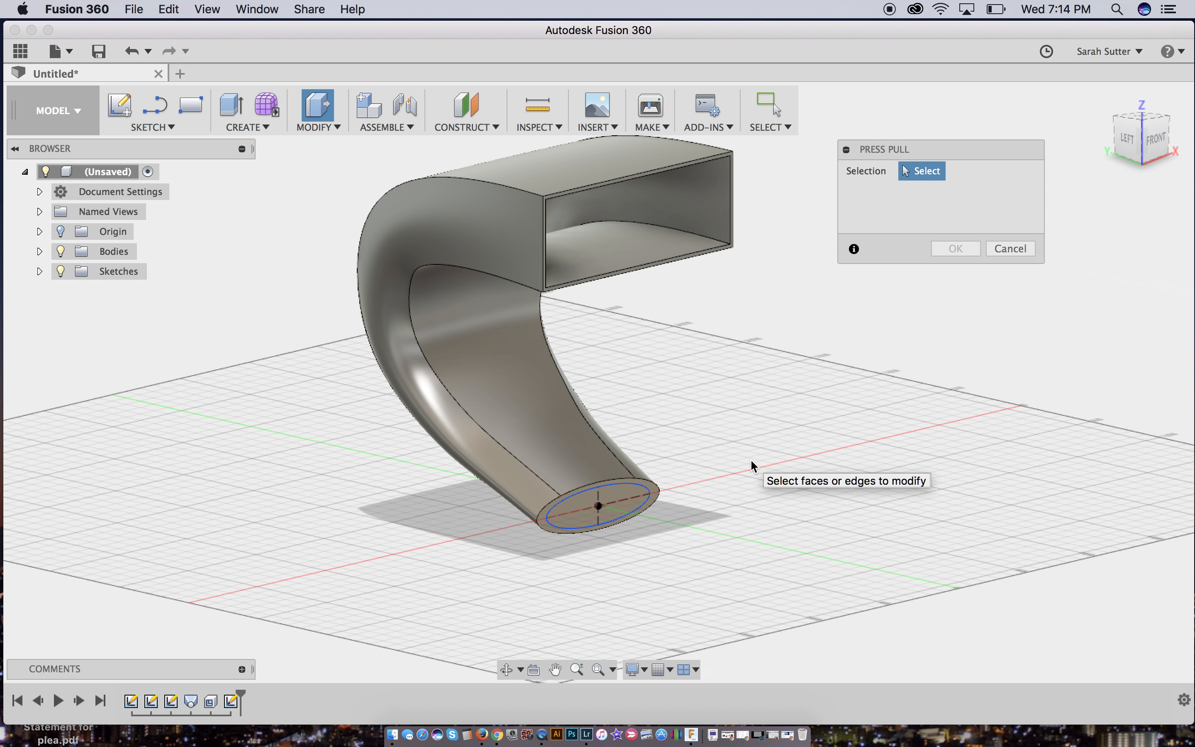
click(654, 494)
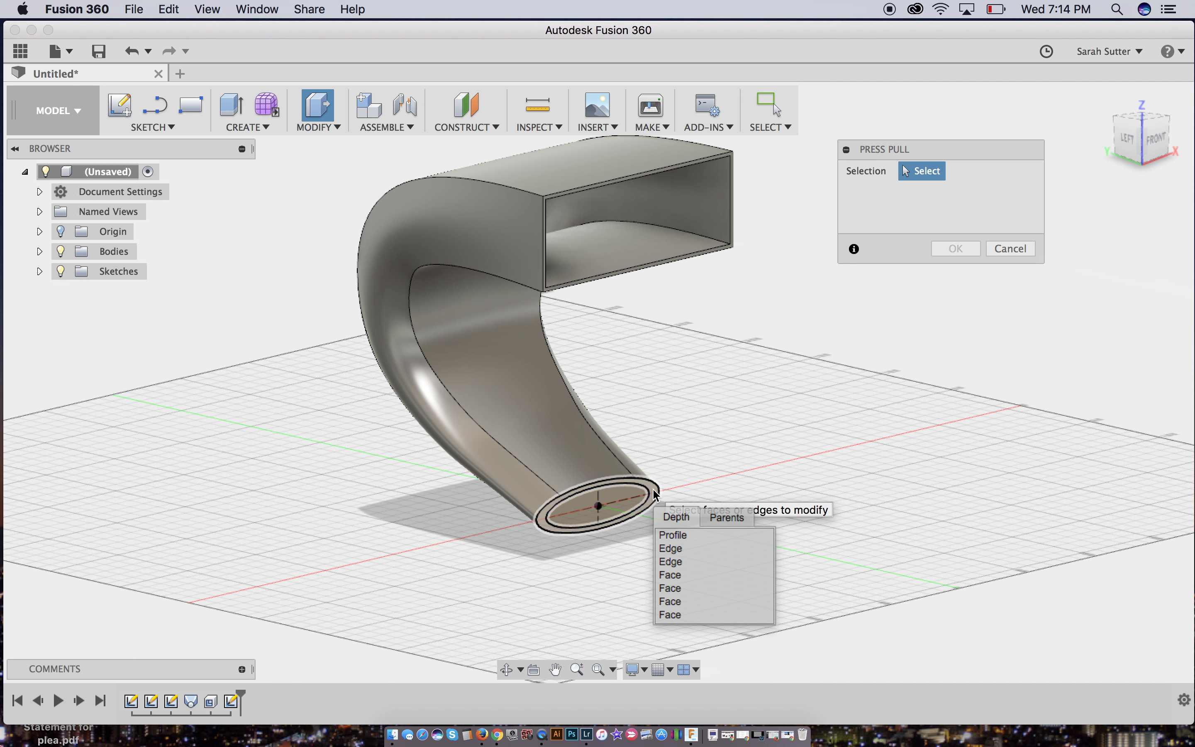
click(654, 493)
click(655, 493)
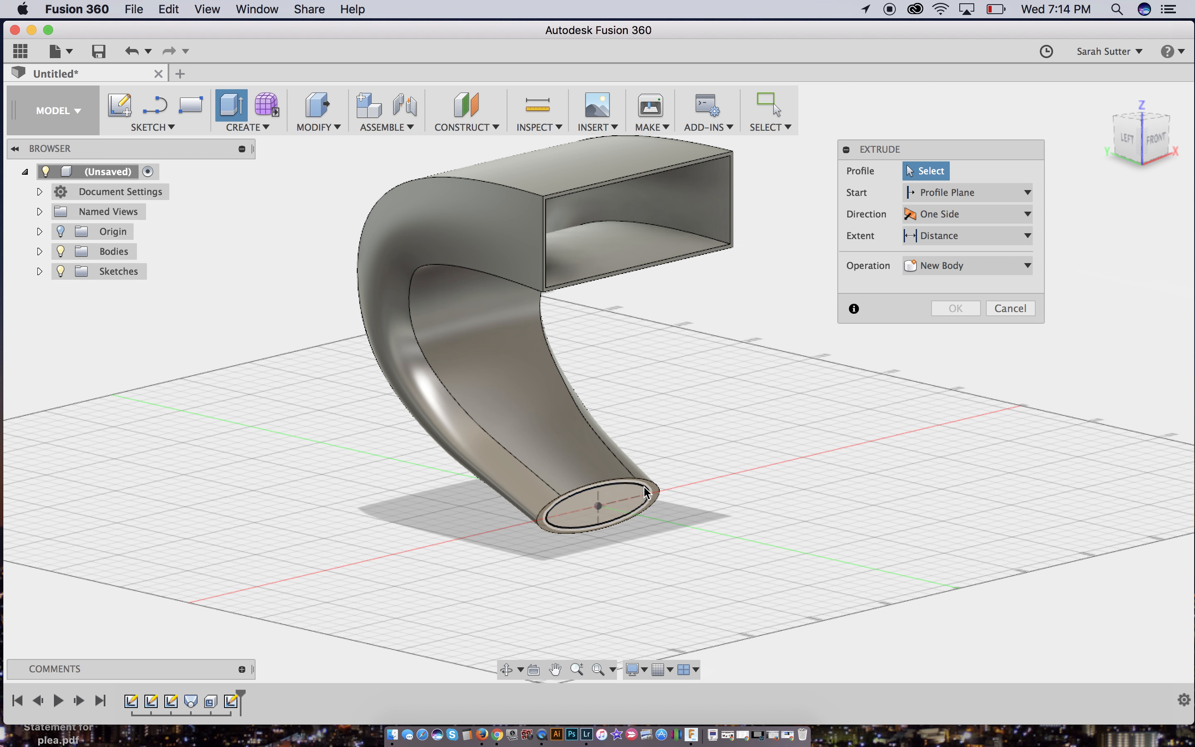
click(652, 489)
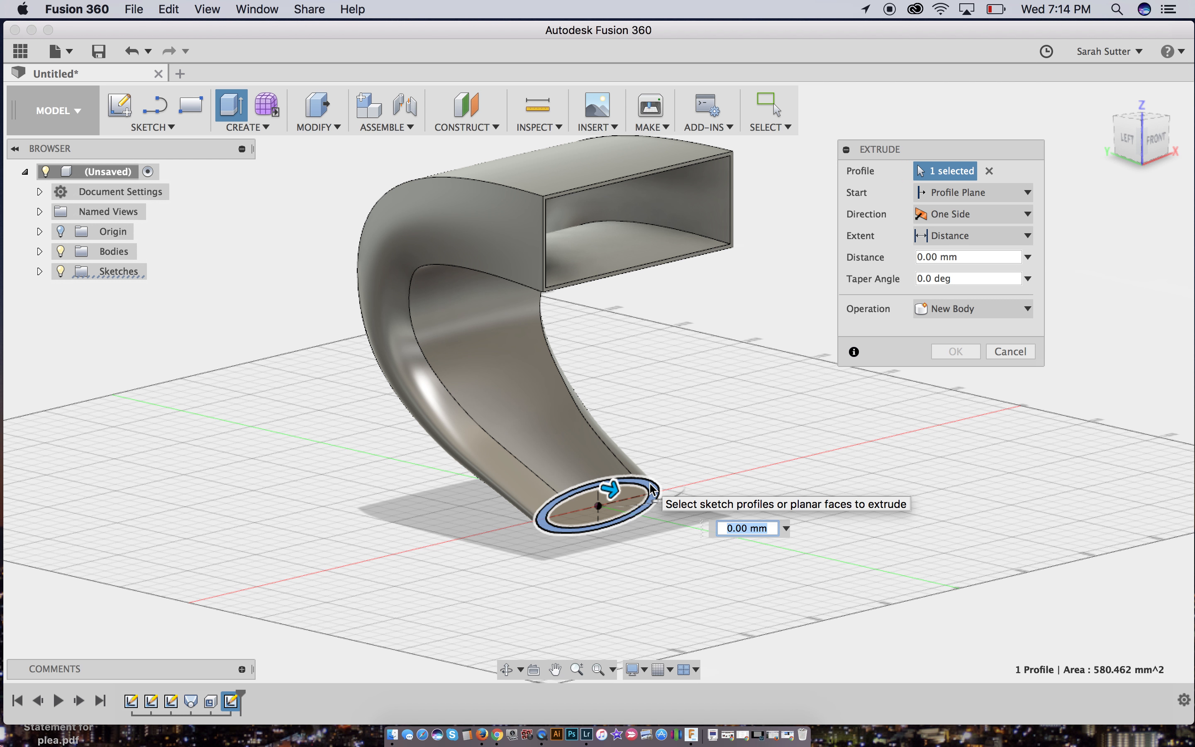
mouse_move(611, 489)
mouse_down()
mouse_move(625, 507)
mouse_move(616, 504)
mouse_up()
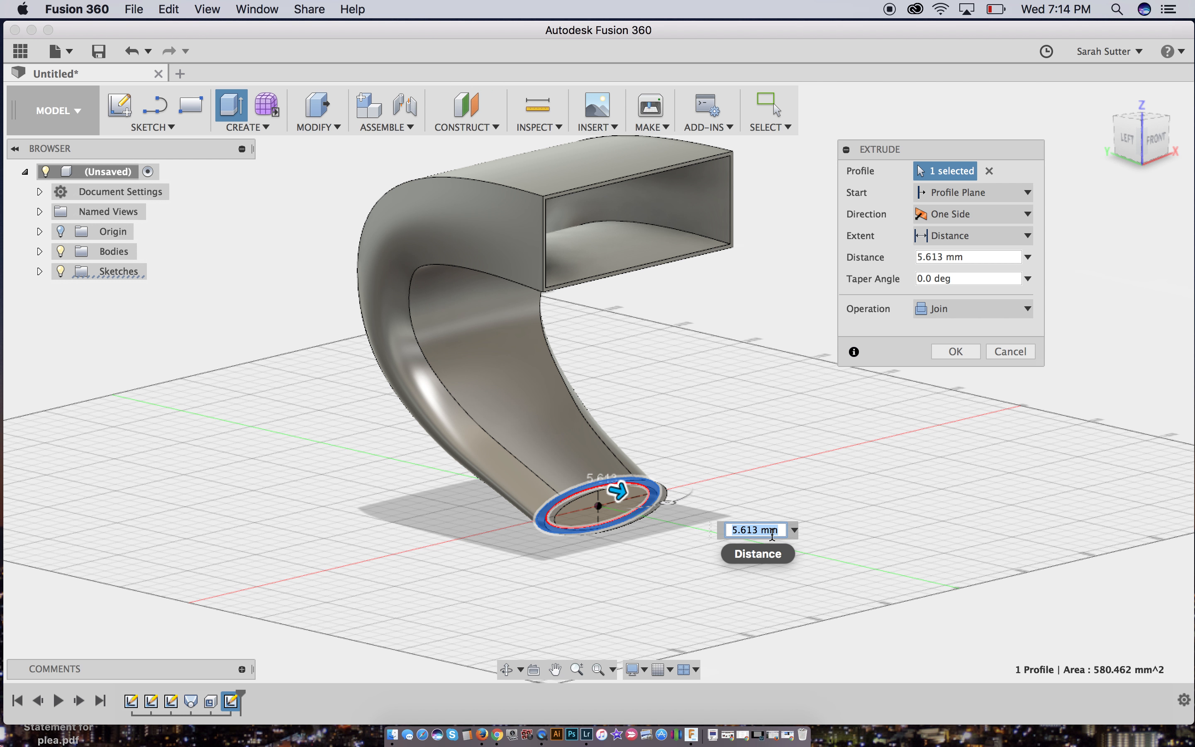
text(5mm)
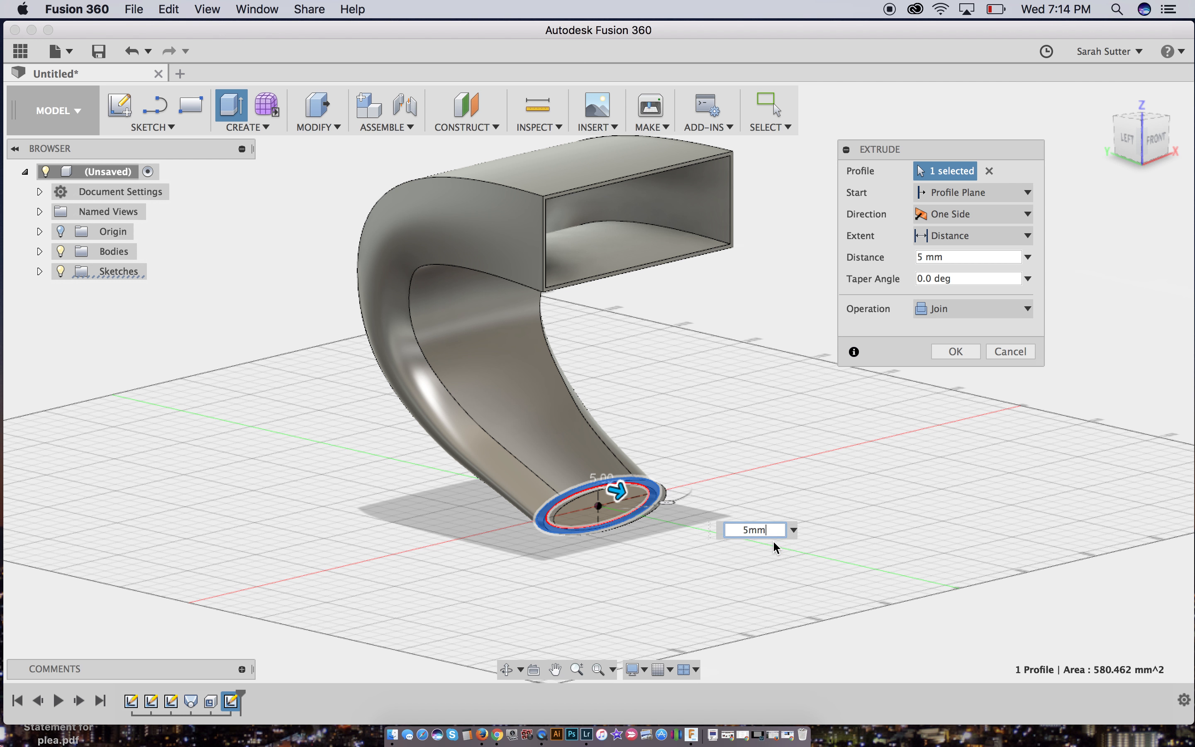
key(Tab)
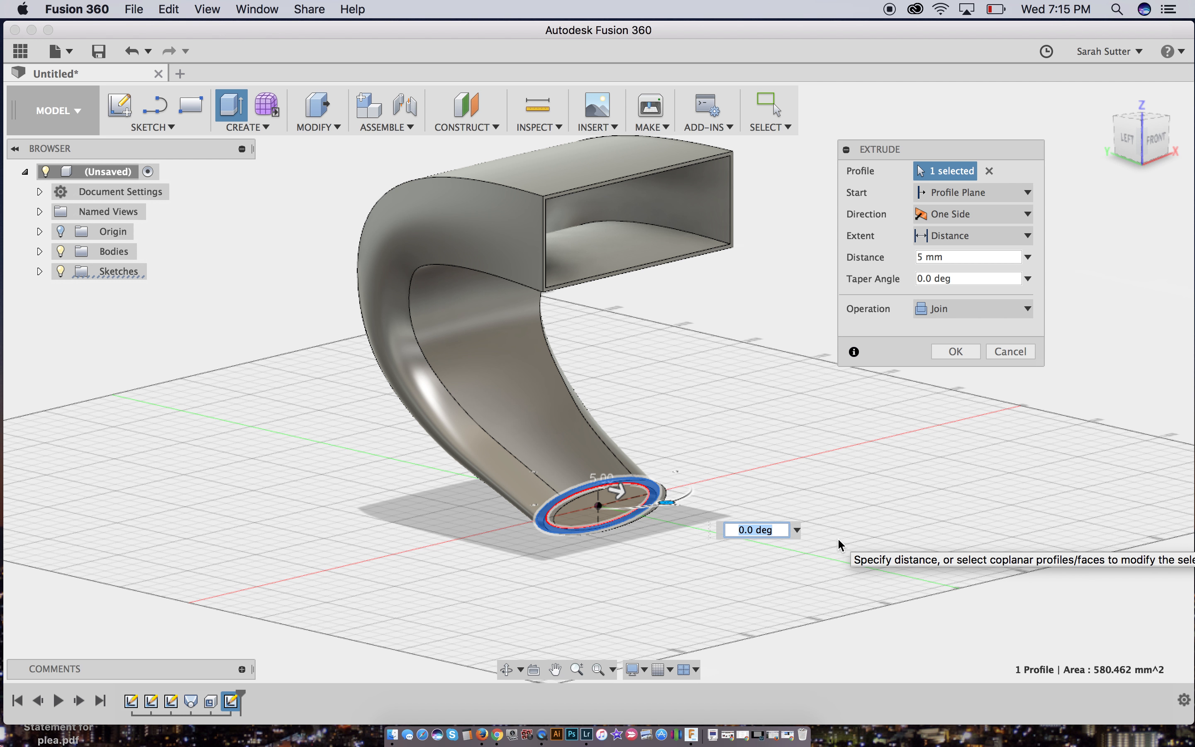
text(5)
key(Tab)
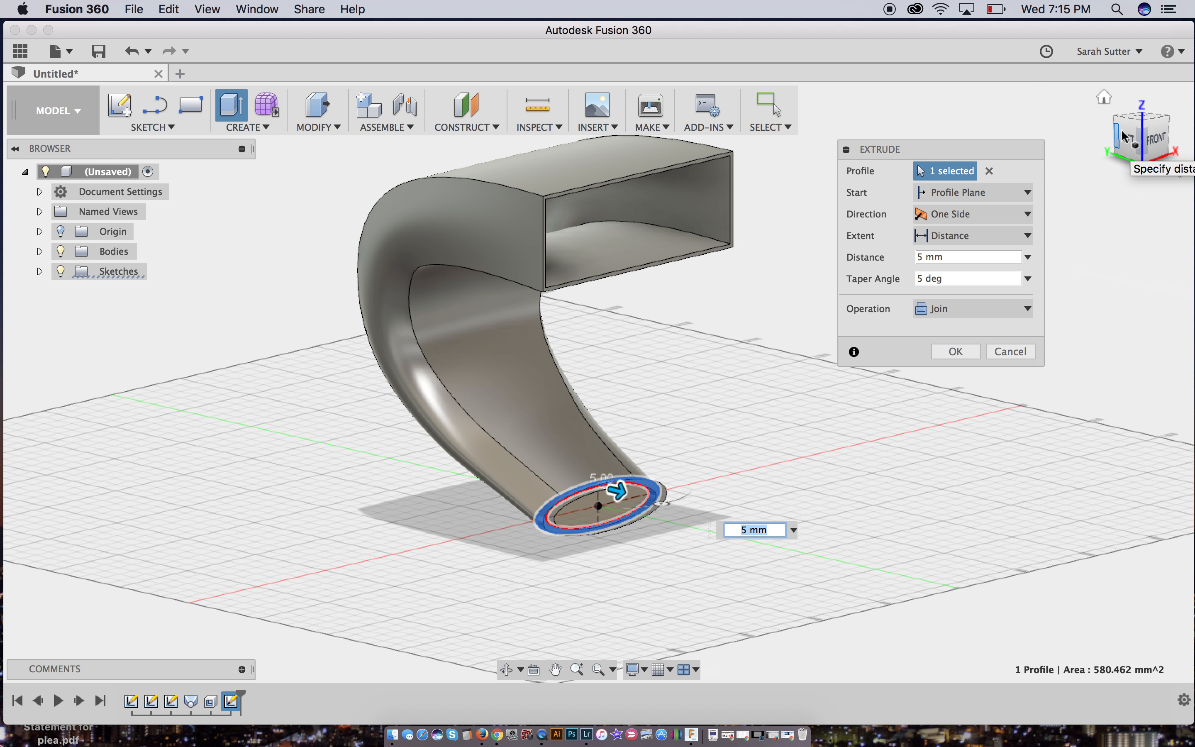
Set the rim extrusion's distance to 10 mm and complete the extrusion.
click(1184, 158)
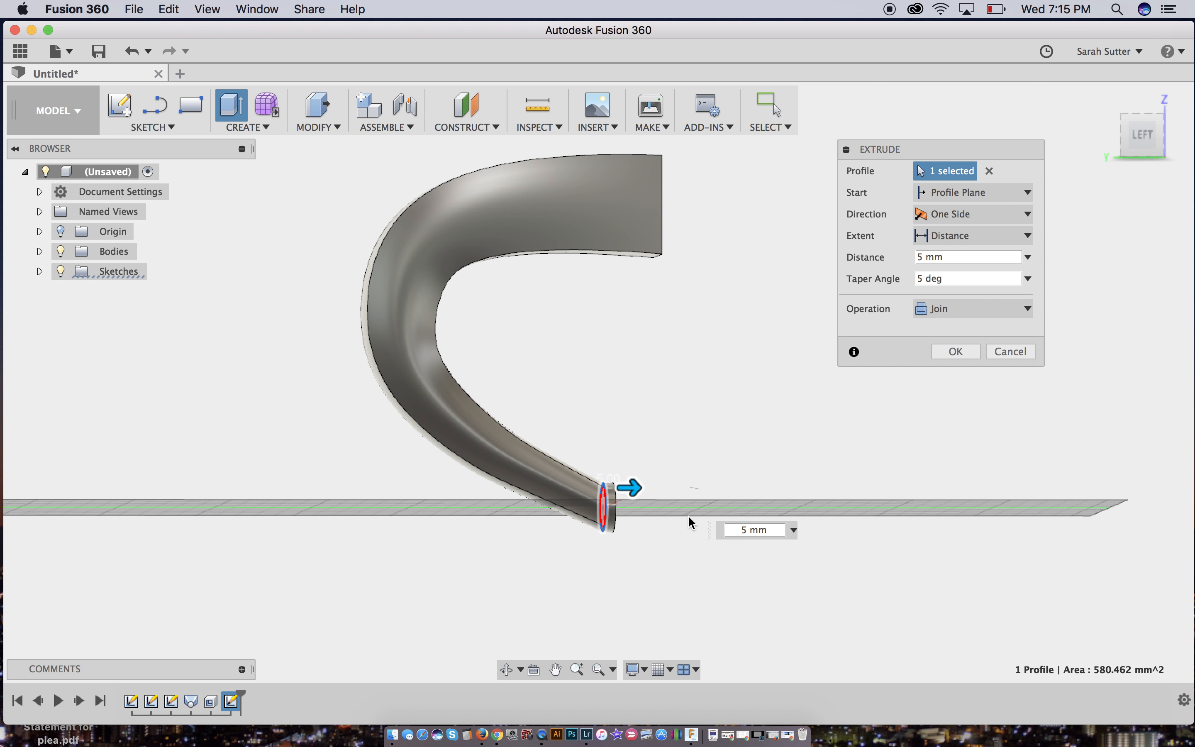
click(746, 528)
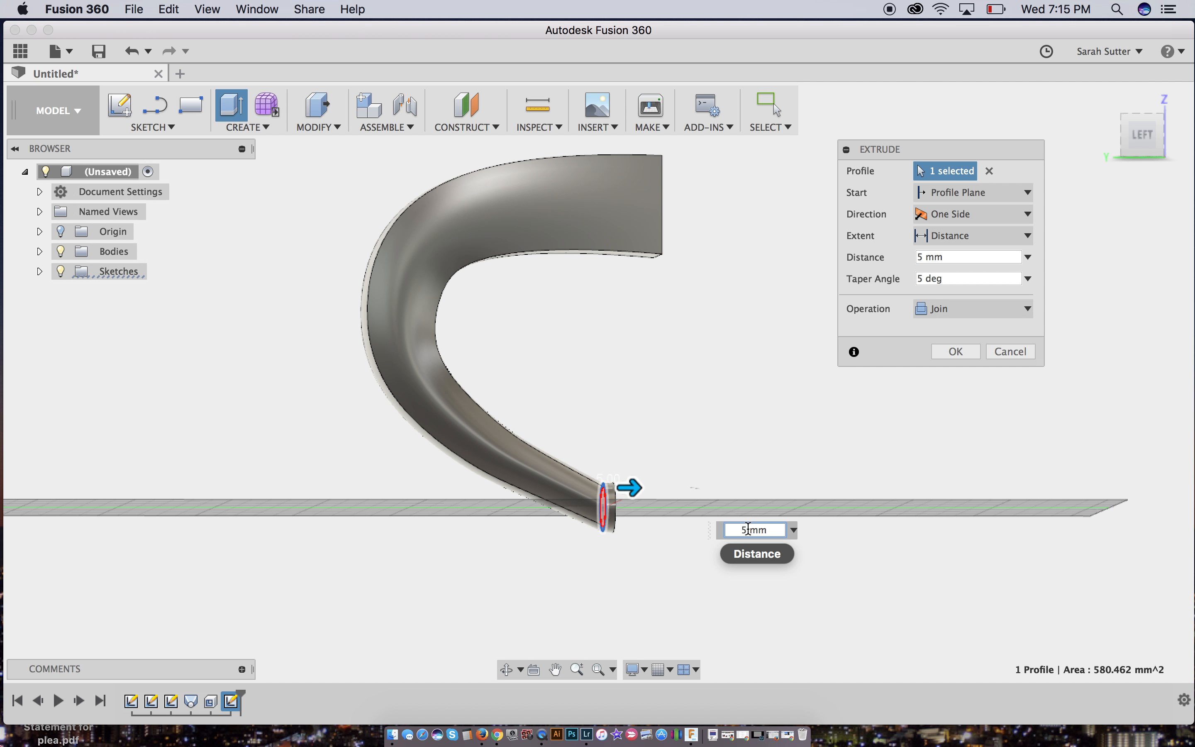
key(BackSpace)
text(10)
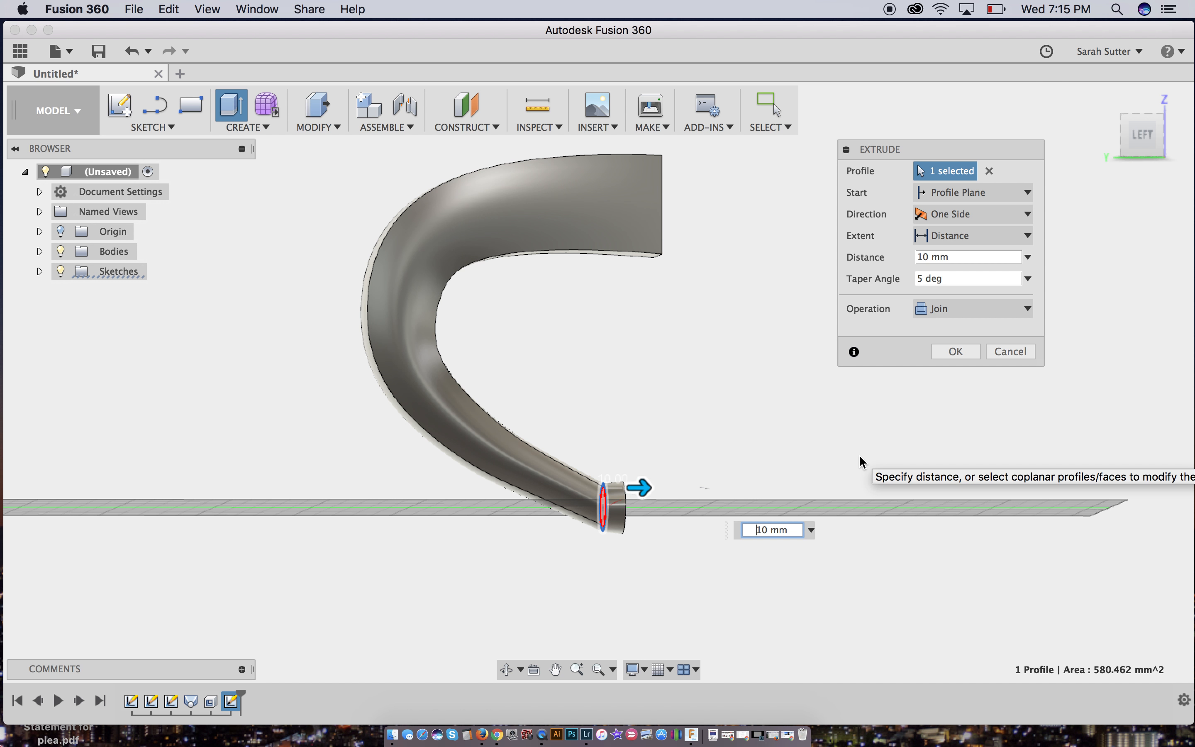
key(Return)
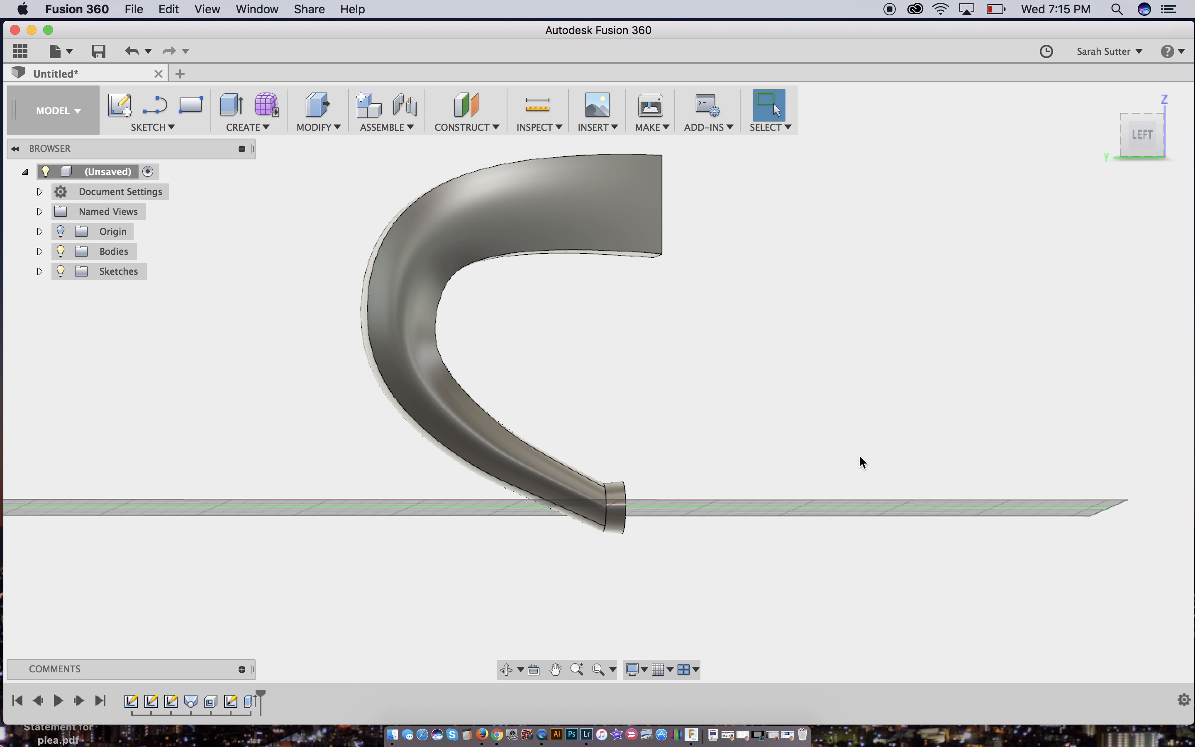
Start a face offset on the elliptical face inside the rim, pushing it about 27.4 mm into the body.
mouse_move(1123, 140)
mouse_down()
mouse_move(1094, 161)
mouse_move(1071, 145)
mouse_move(1057, 160)
mouse_move(1049, 138)
mouse_move(1086, 173)
mouse_move(1127, 142)
mouse_up()
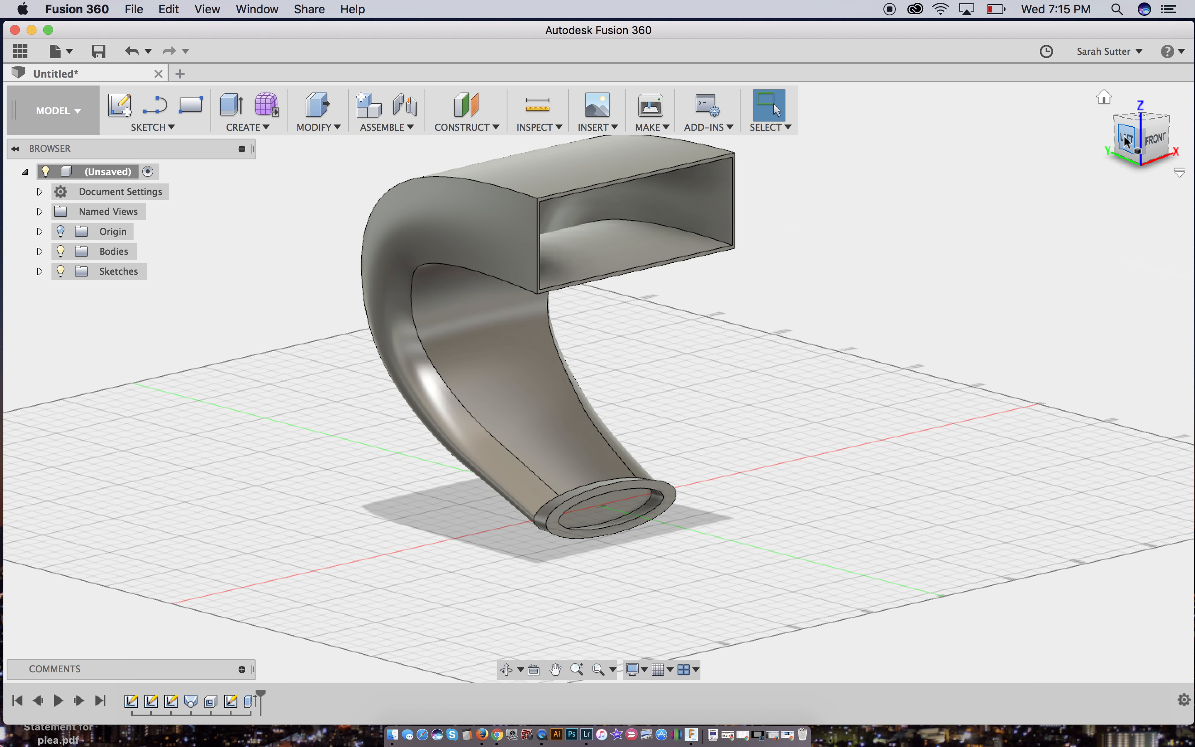
click(625, 511)
key(q)
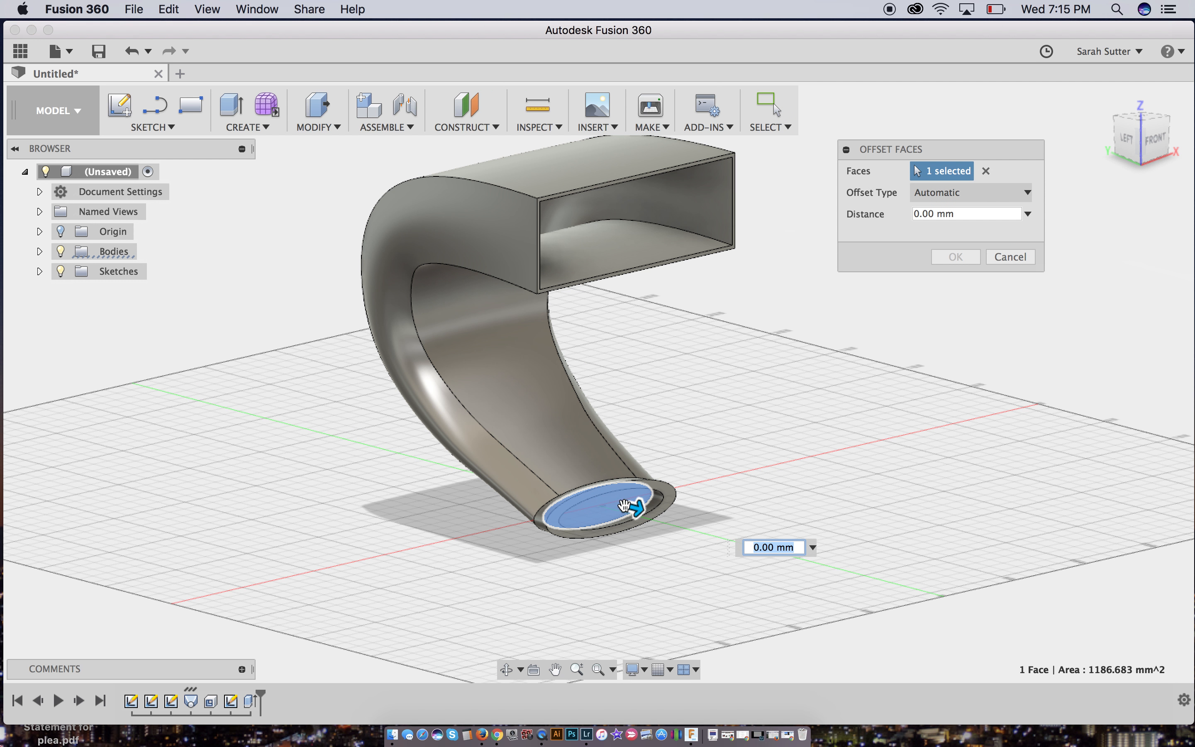
drag(638, 506, 575, 492)
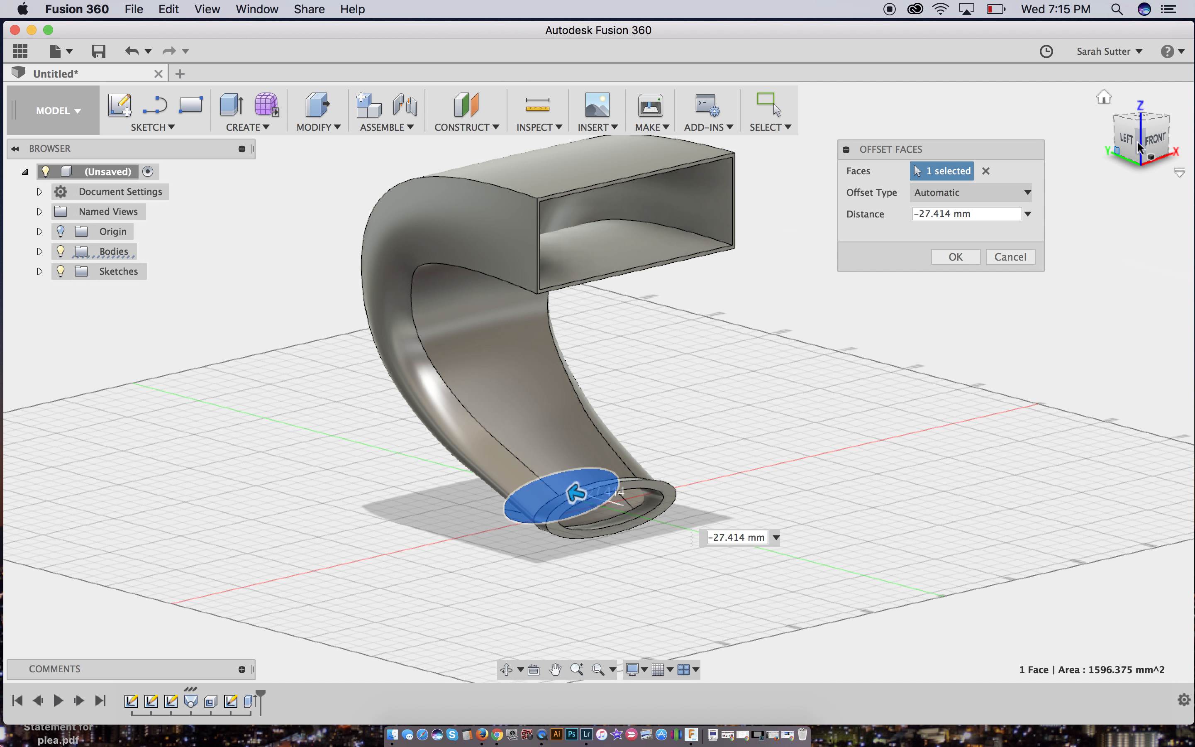
Set the inner elliptical face's offset to -2 mm and apply it to open the end.
drag(1148, 148, 1141, 148)
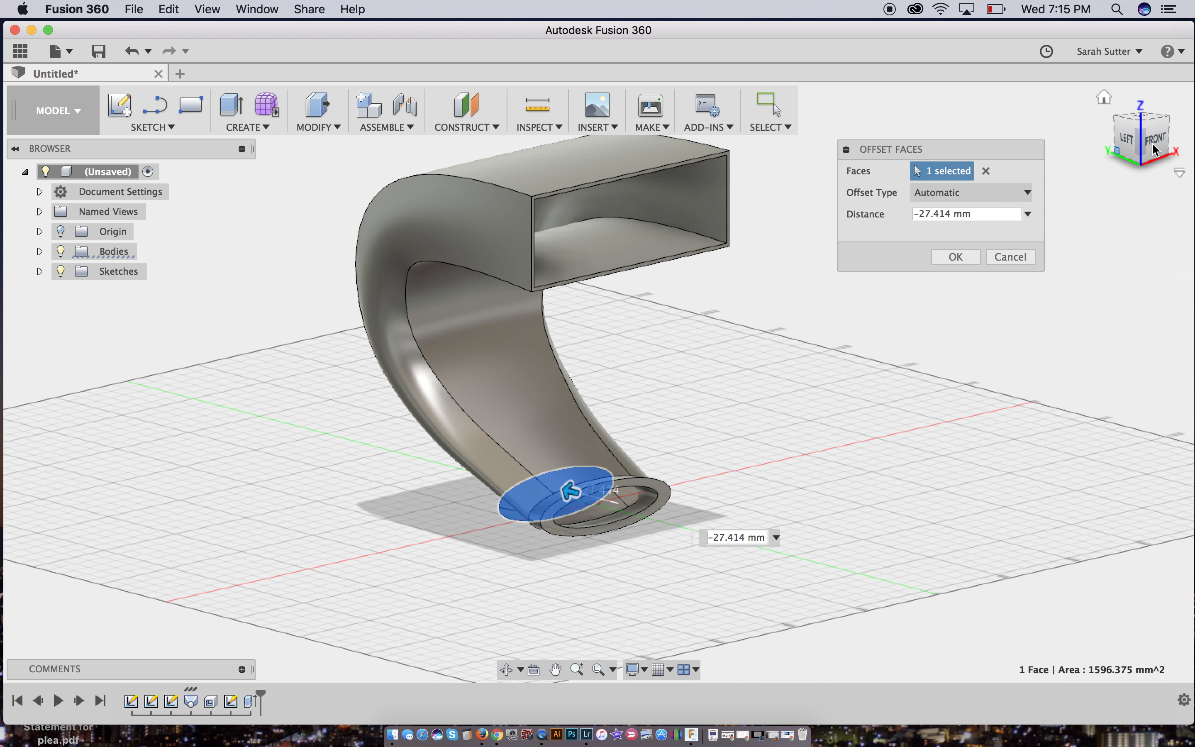
click(506, 669)
drag(499, 534, 624, 496)
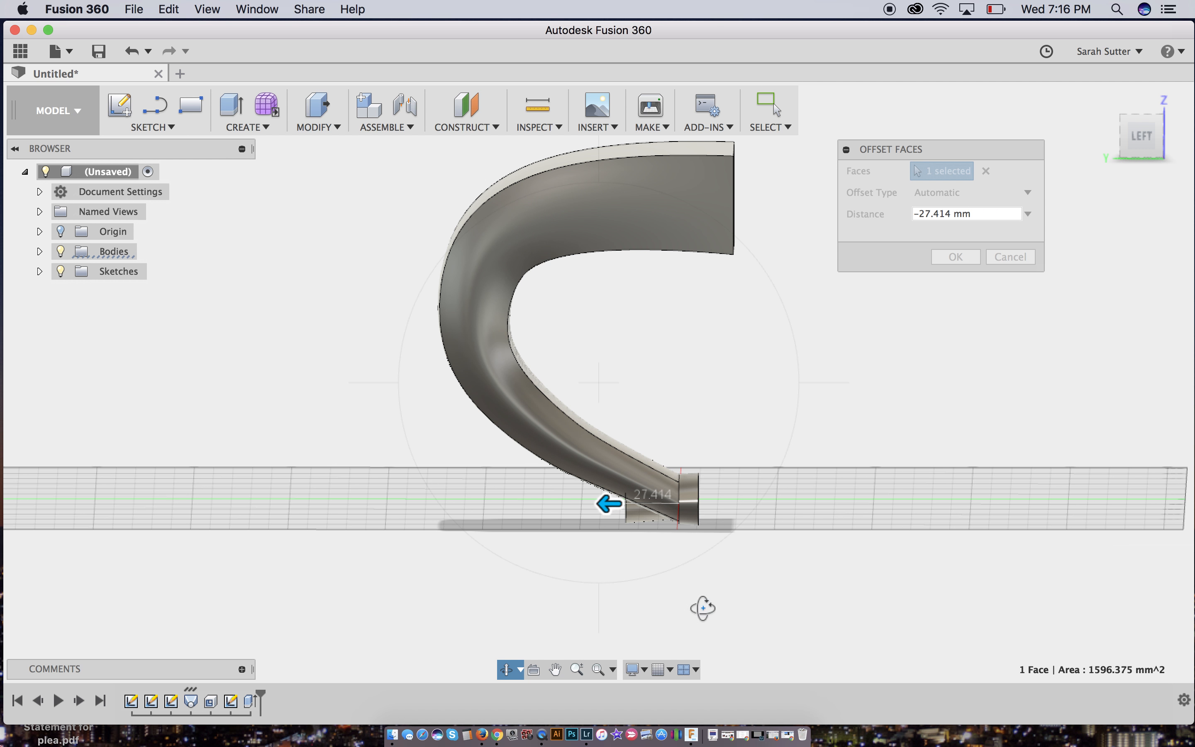
key(Escape)
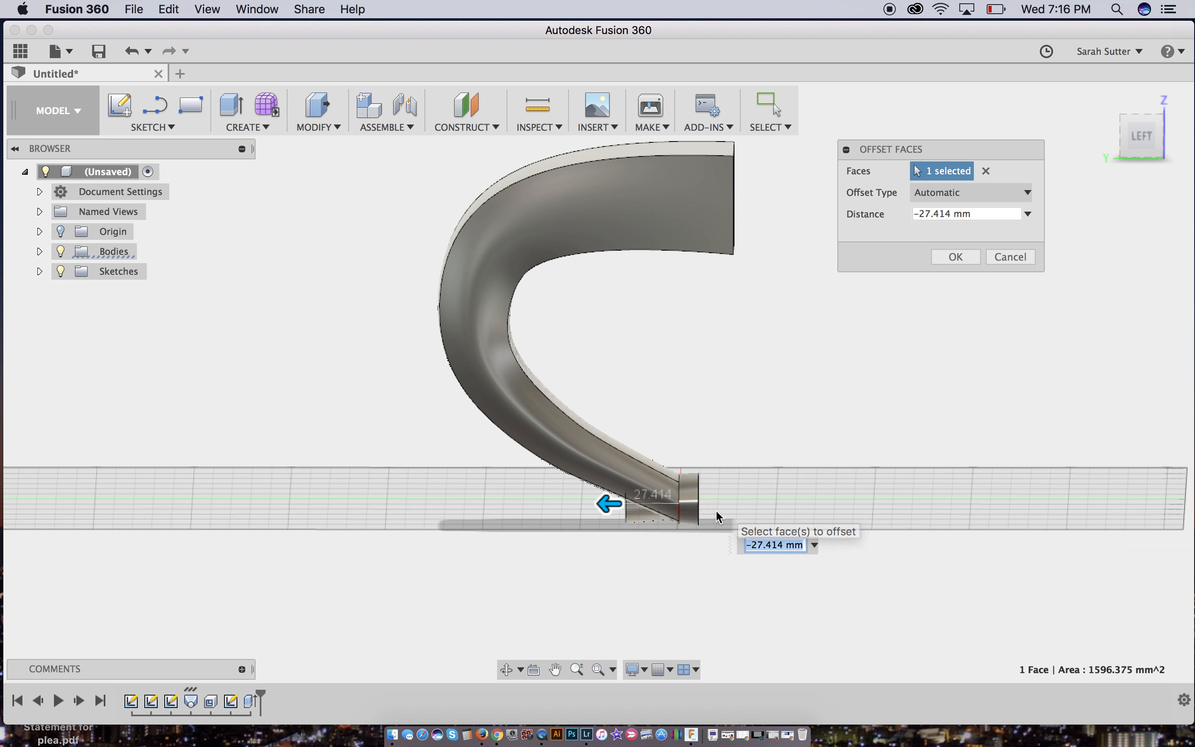
drag(610, 498, 659, 501)
text(2)
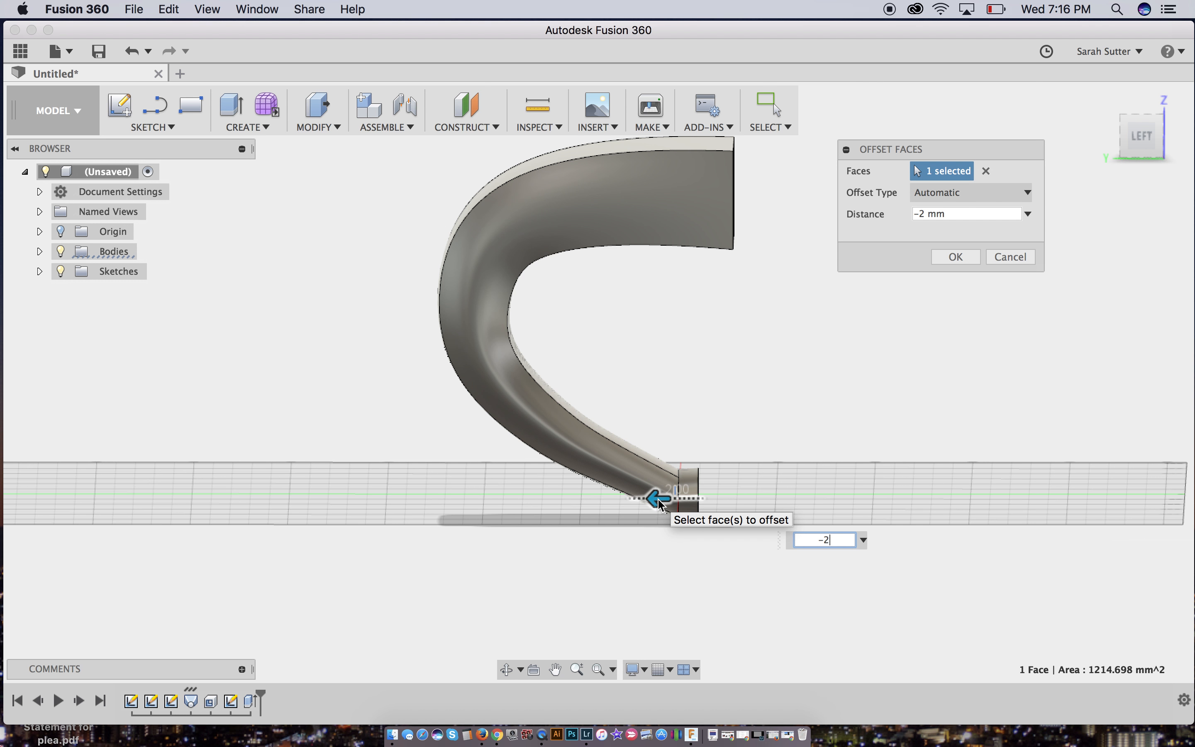
key(Return)
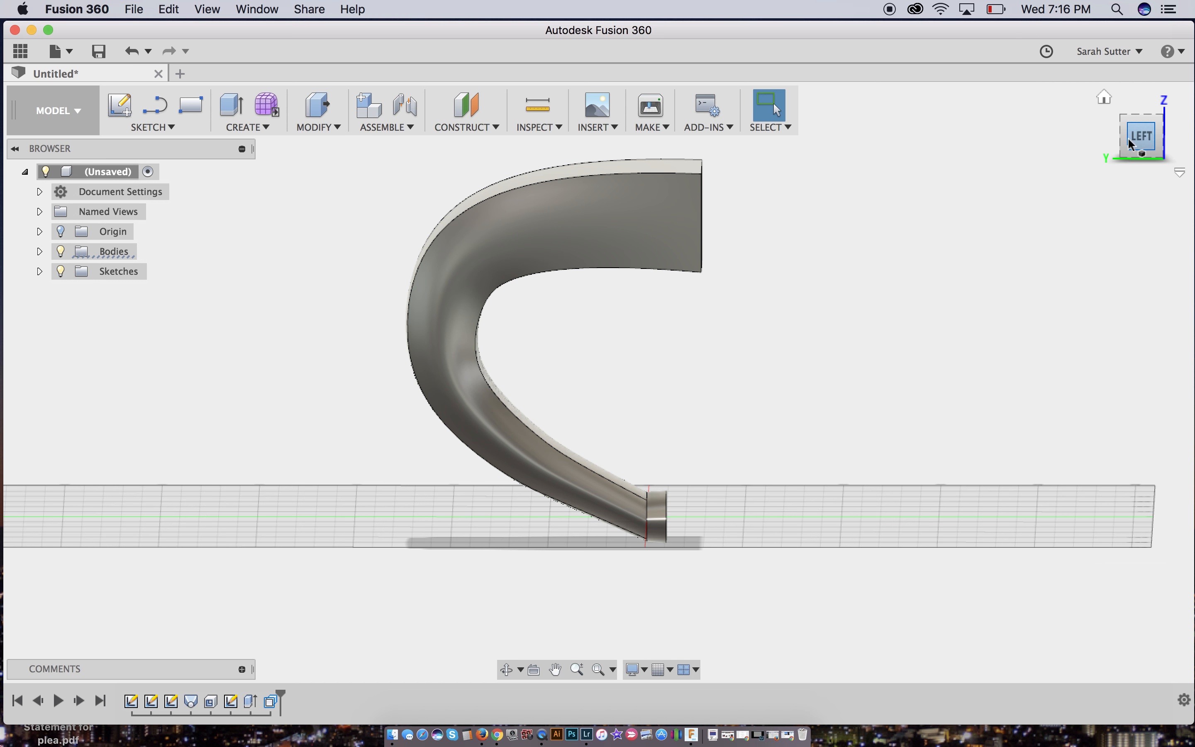
mouse_move(1123, 143)
mouse_down()
mouse_move(1155, 69)
mouse_move(974, 122)
mouse_move(952, 140)
mouse_move(948, 97)
mouse_move(946, 163)
mouse_move(998, 121)
mouse_move(983, 186)
mouse_move(1148, 133)
mouse_move(1121, 138)
mouse_up()
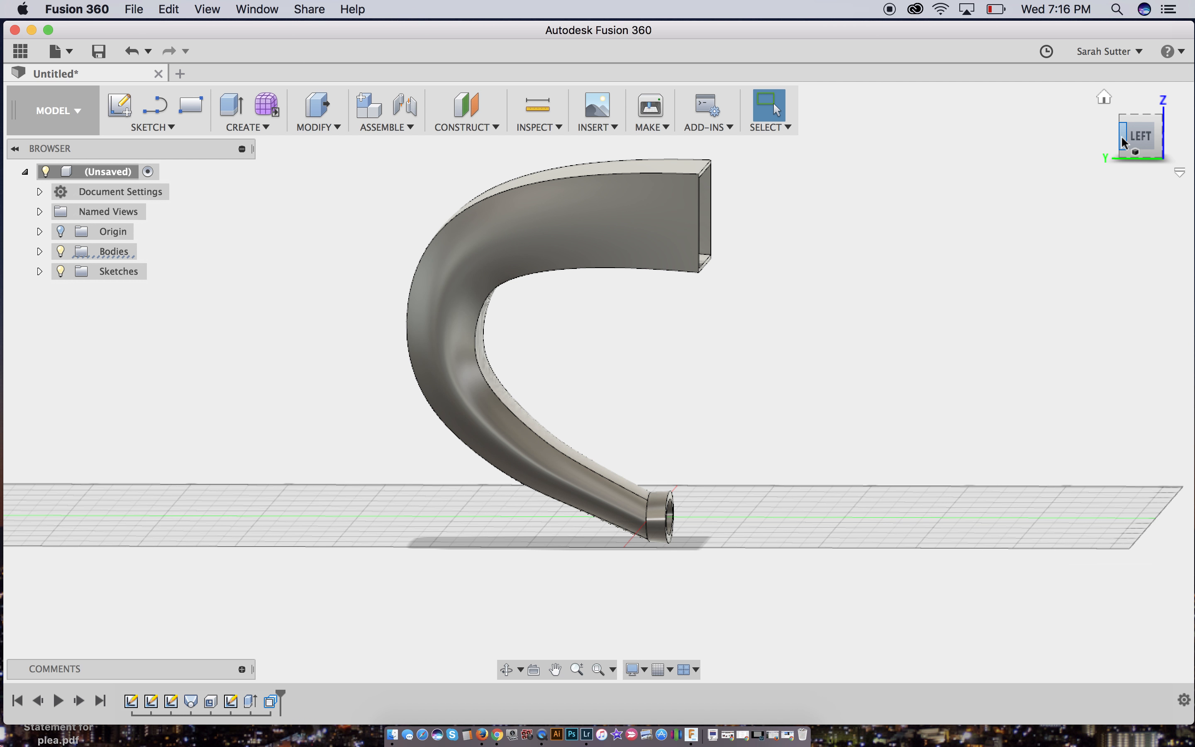
drag(1131, 146, 1084, 137)
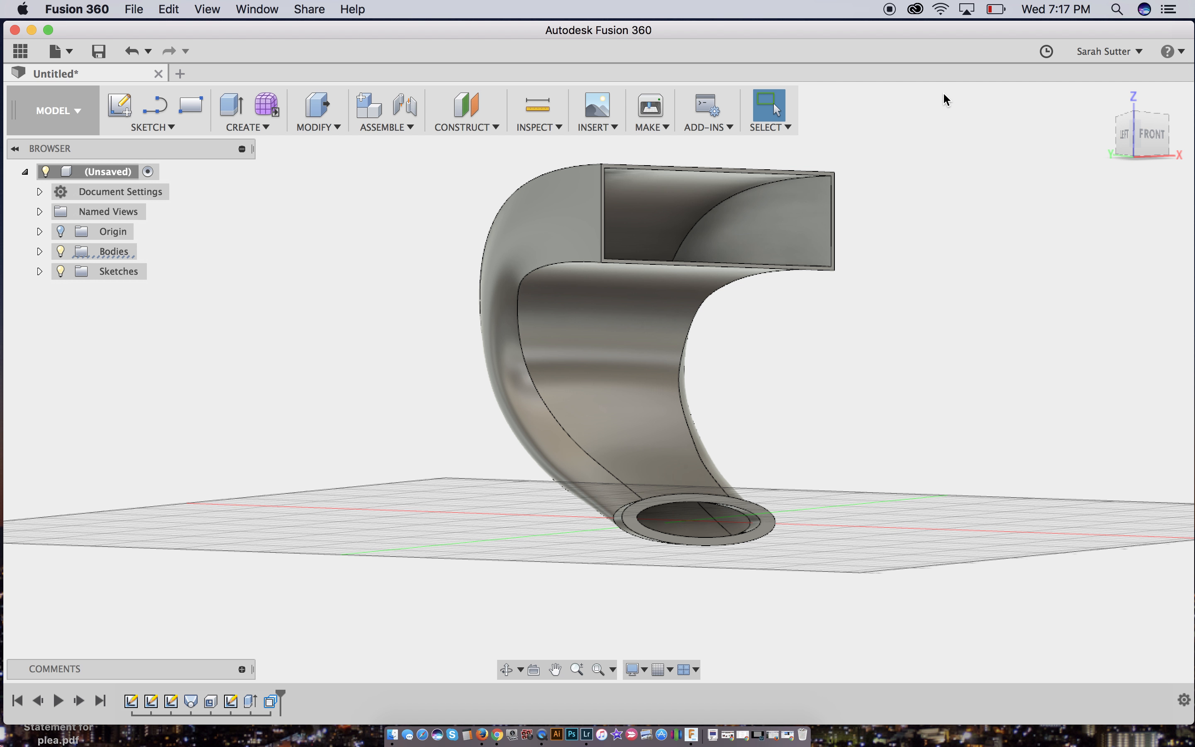